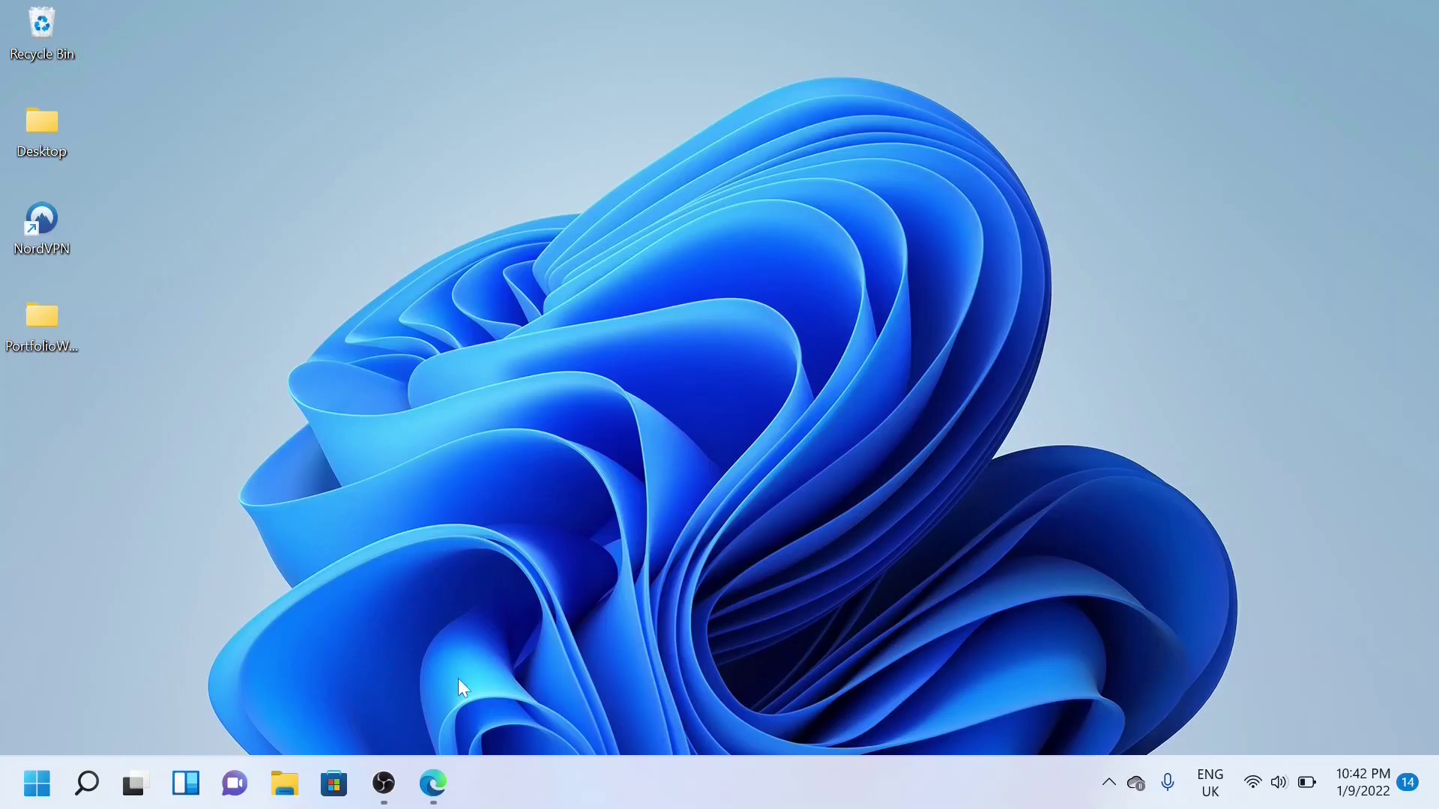
- Bring up Edge, preview the local Bootstrap portfolio tab, then return to the 000webhost tab
{"action": "left_click", "coordinate": [433, 784]}
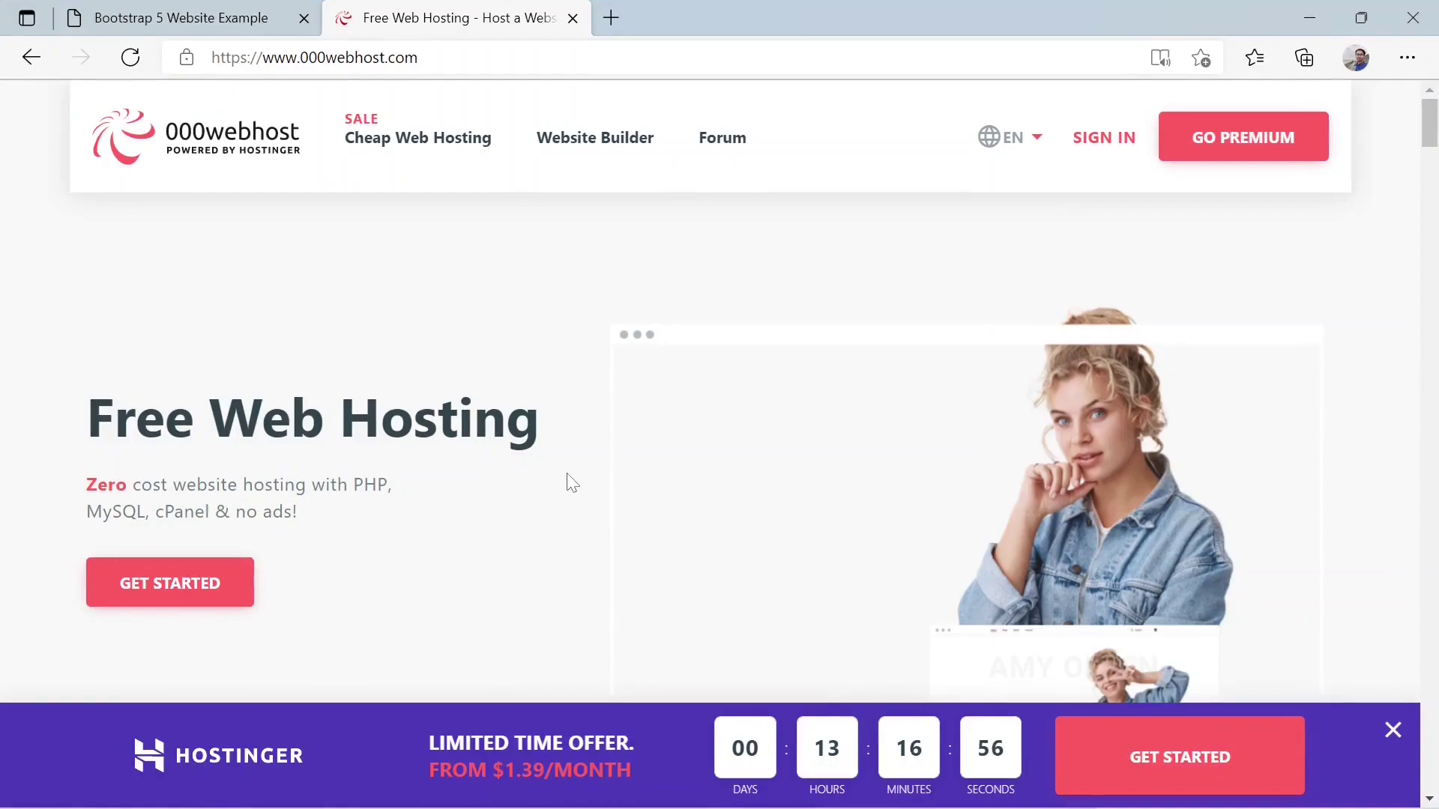
{"action": "scroll", "coordinate": [571, 483], "scroll_direction": "down", "scroll_amount": 1}
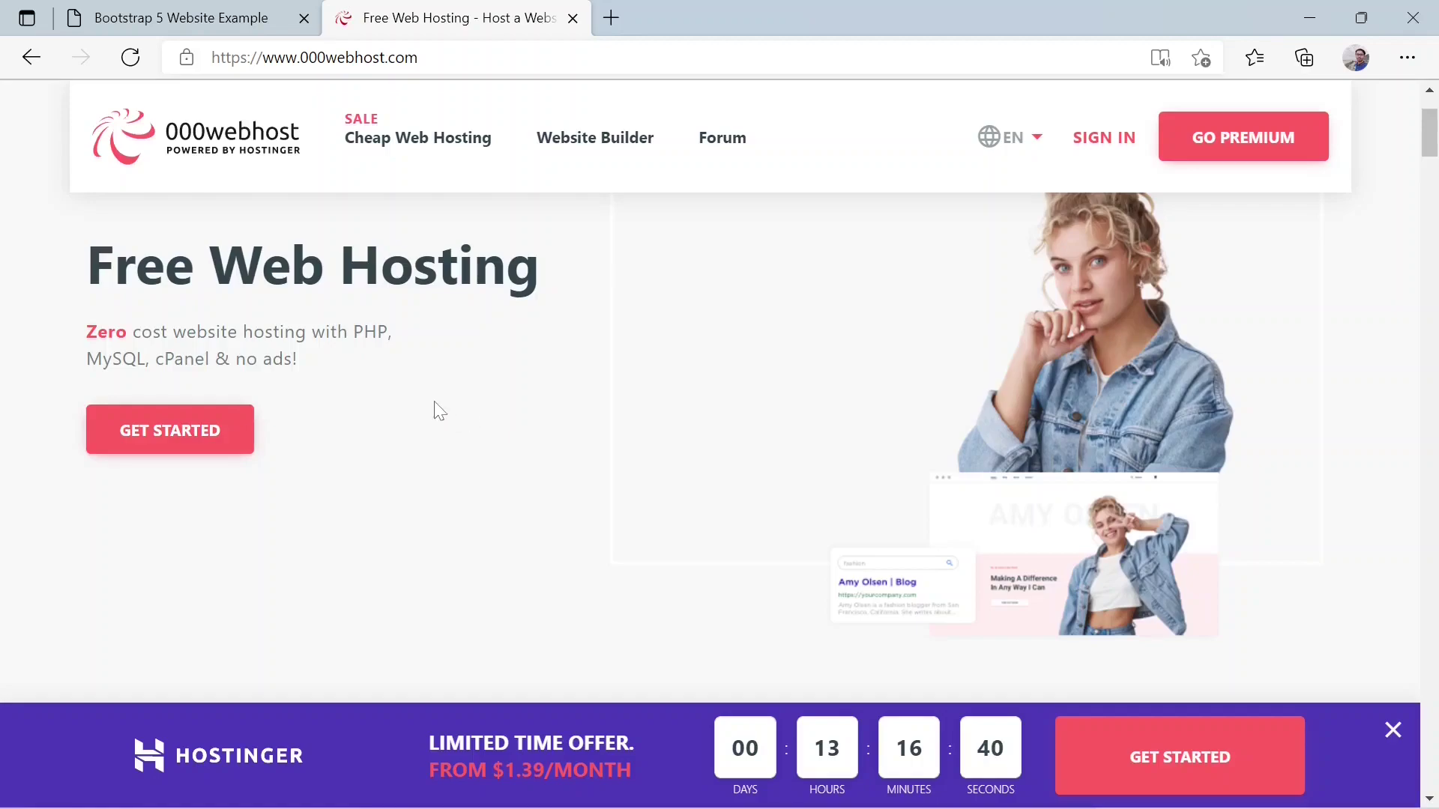
{"action": "left_click", "coordinate": [181, 17]}
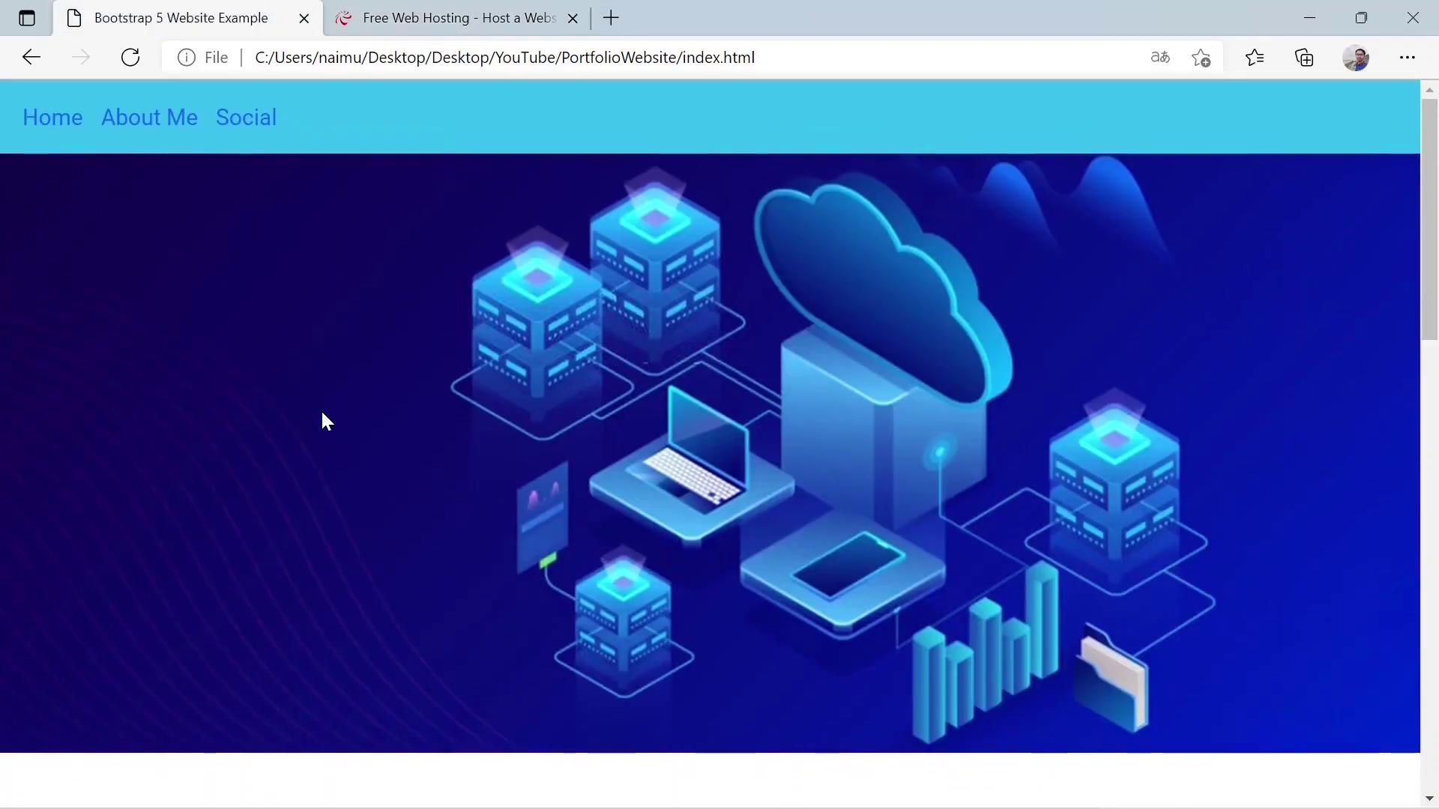
{"action": "scroll", "coordinate": [320, 420], "scroll_direction": "down", "scroll_amount": 1}
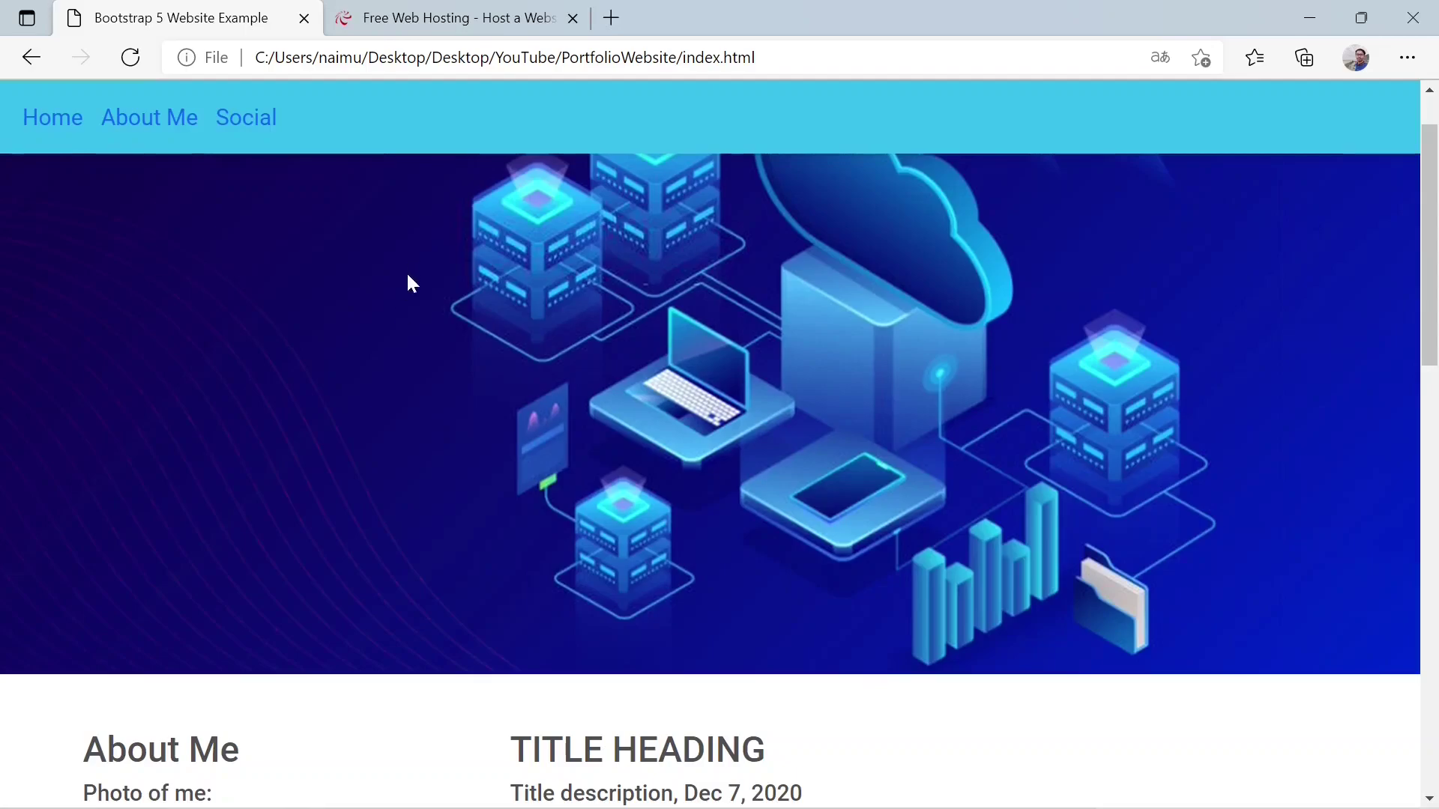
{"action": "left_click", "coordinate": [481, 14]}
- Go from the 000webhost home page through Sign In to the account creation page, dismissing the Hostinger offer
{"action": "left_click_drag", "start_coordinate": [418, 56], "coordinate": [192, 59]}
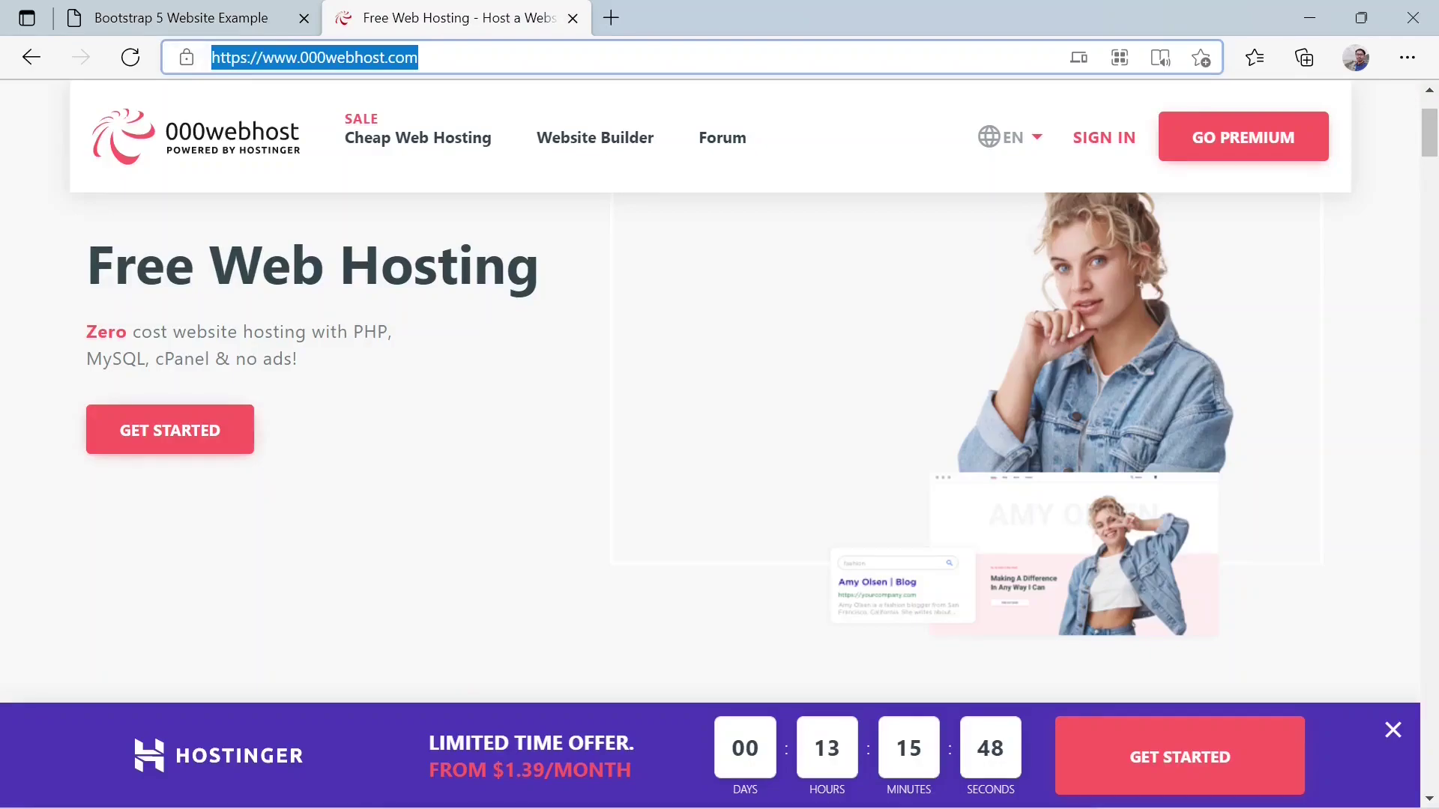
{"action": "left_click", "coordinate": [698, 312]}
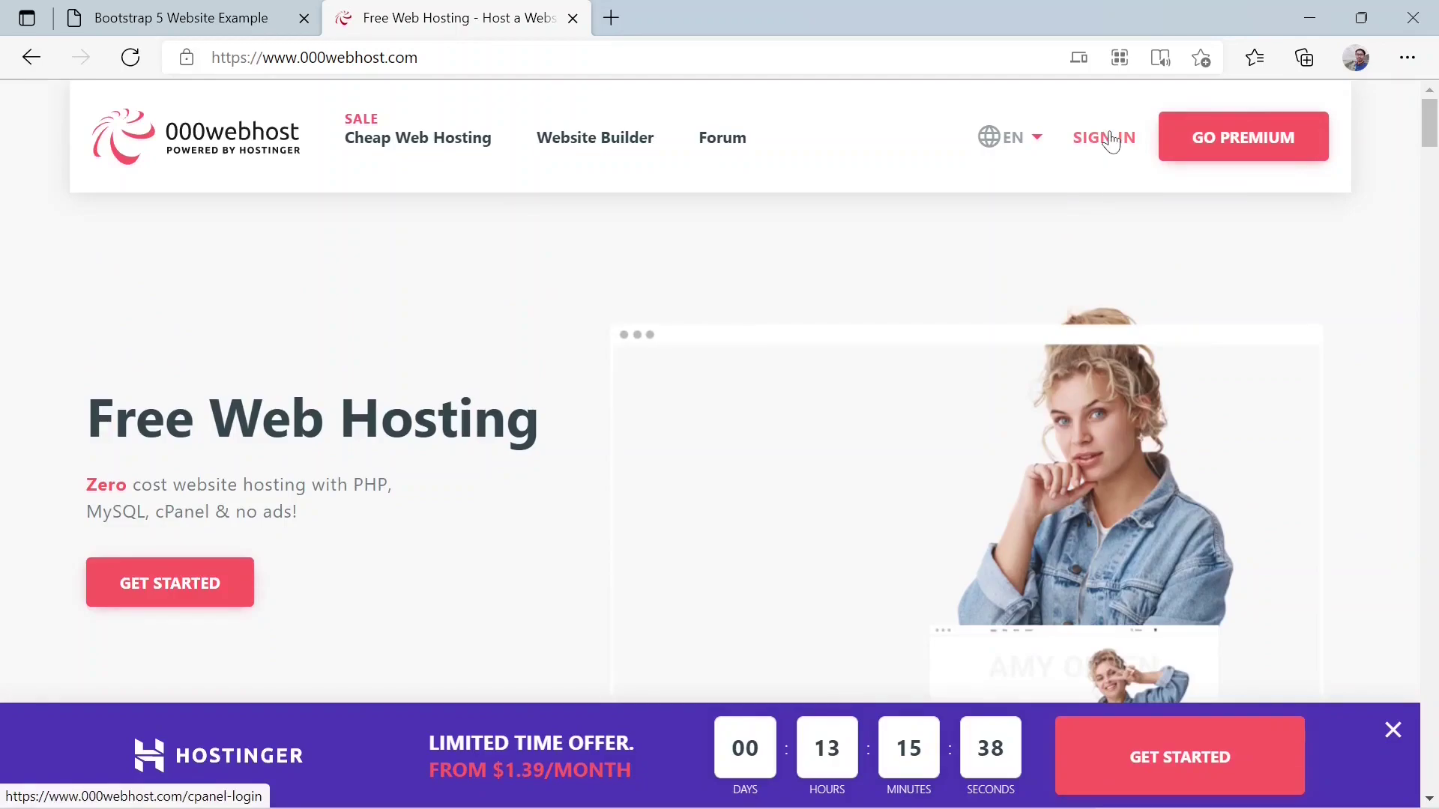
{"action": "left_click", "coordinate": [1109, 137]}
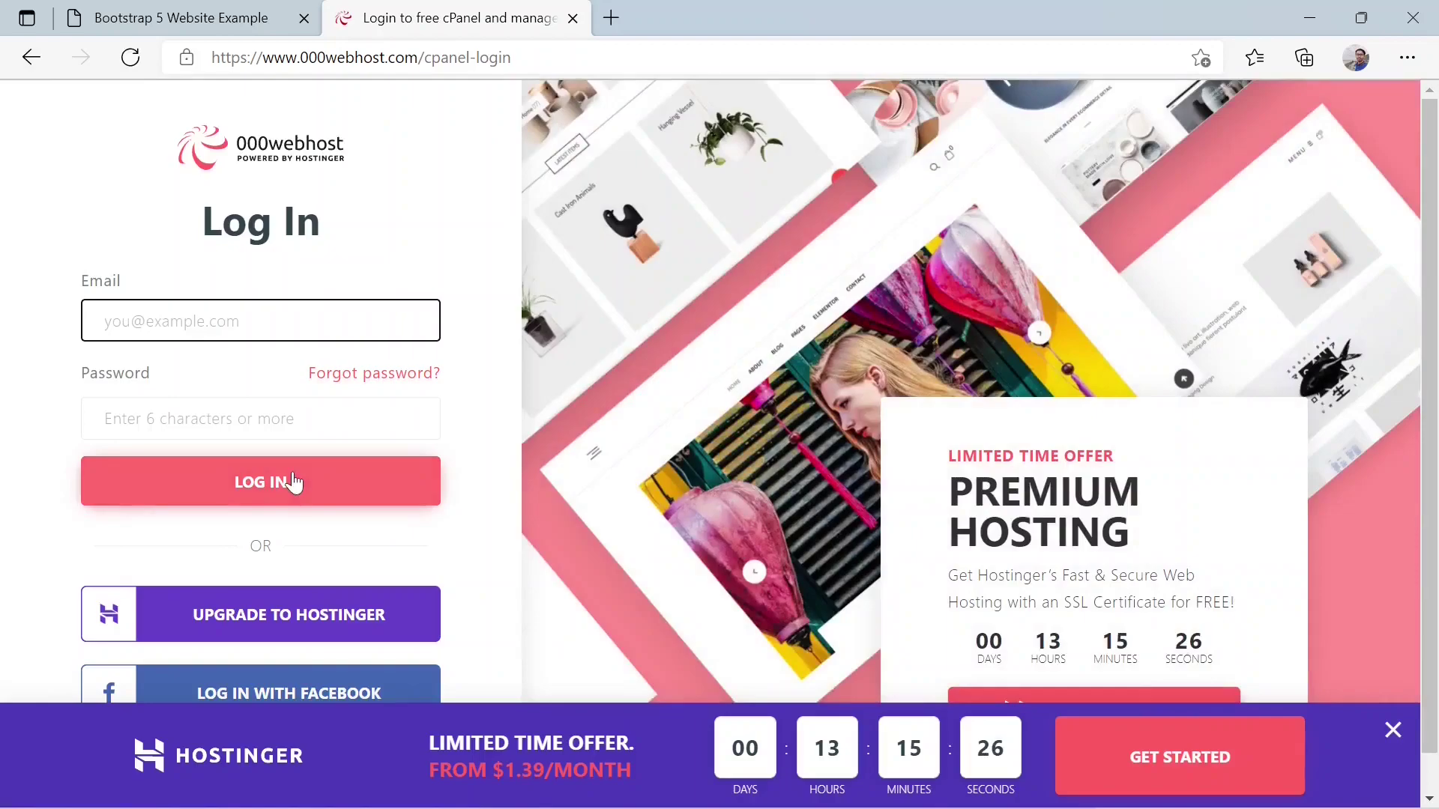
{"action": "scroll", "coordinate": [293, 481], "scroll_direction": "down", "scroll_amount": 1}
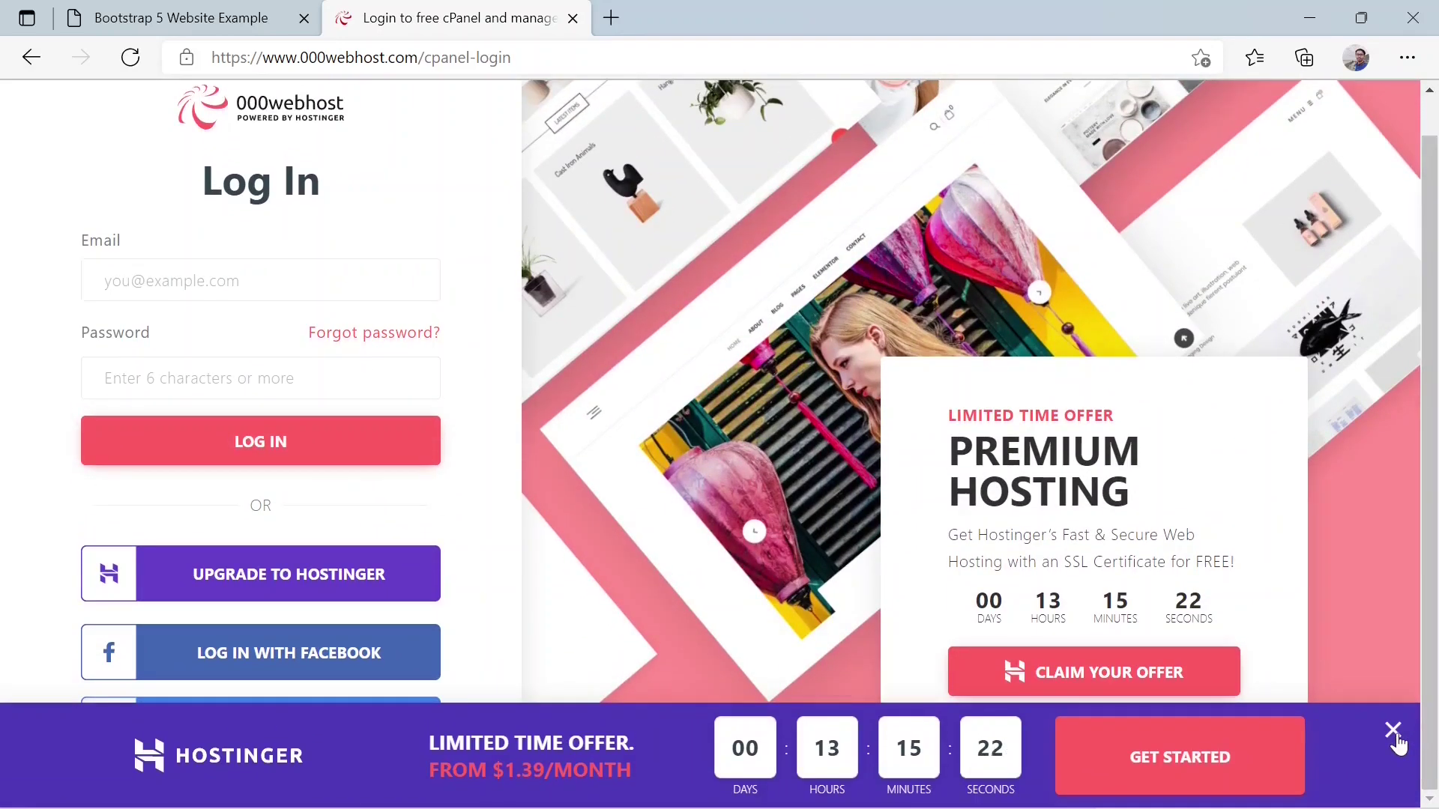
{"action": "left_click", "coordinate": [1392, 727]}
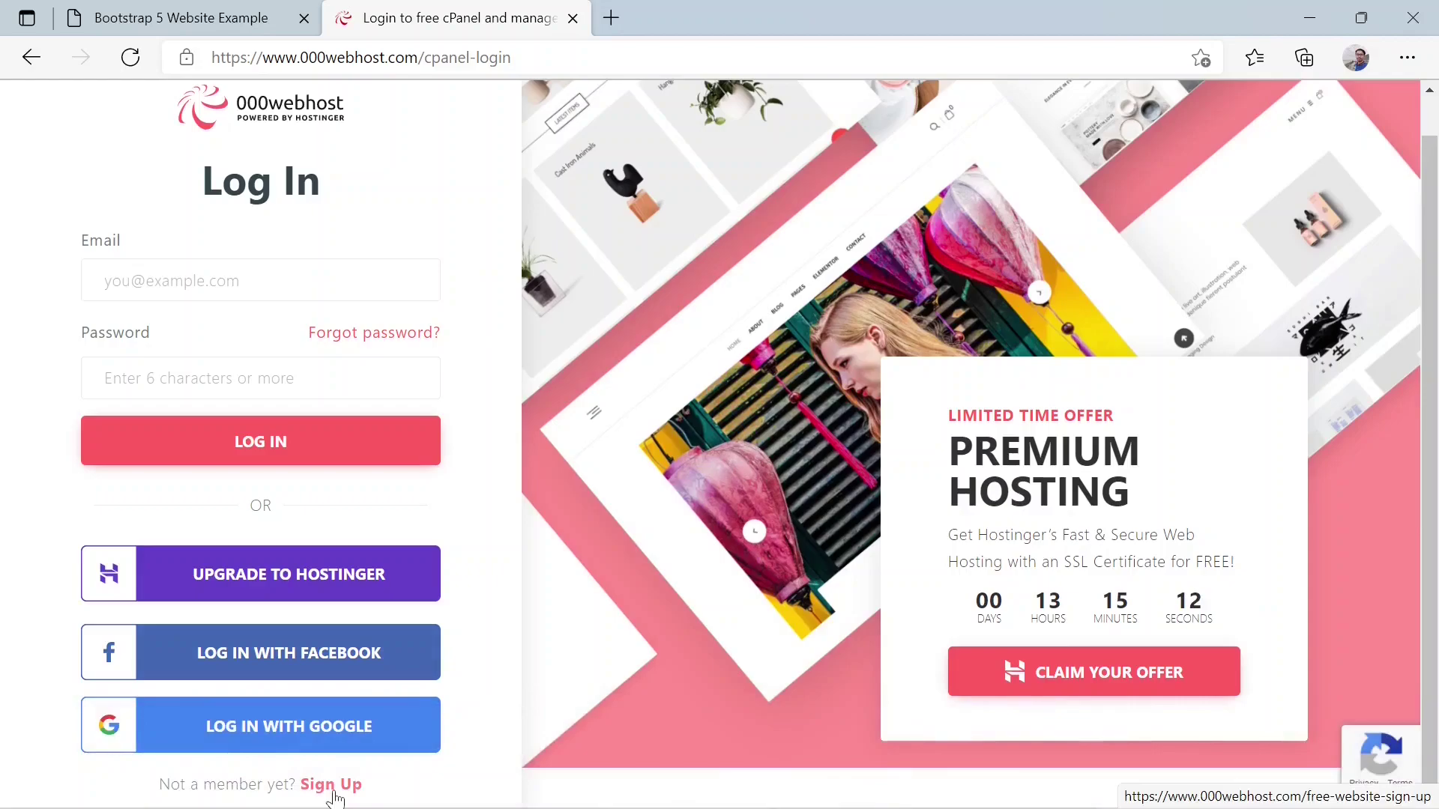
{"action": "left_click", "coordinate": [331, 785]}
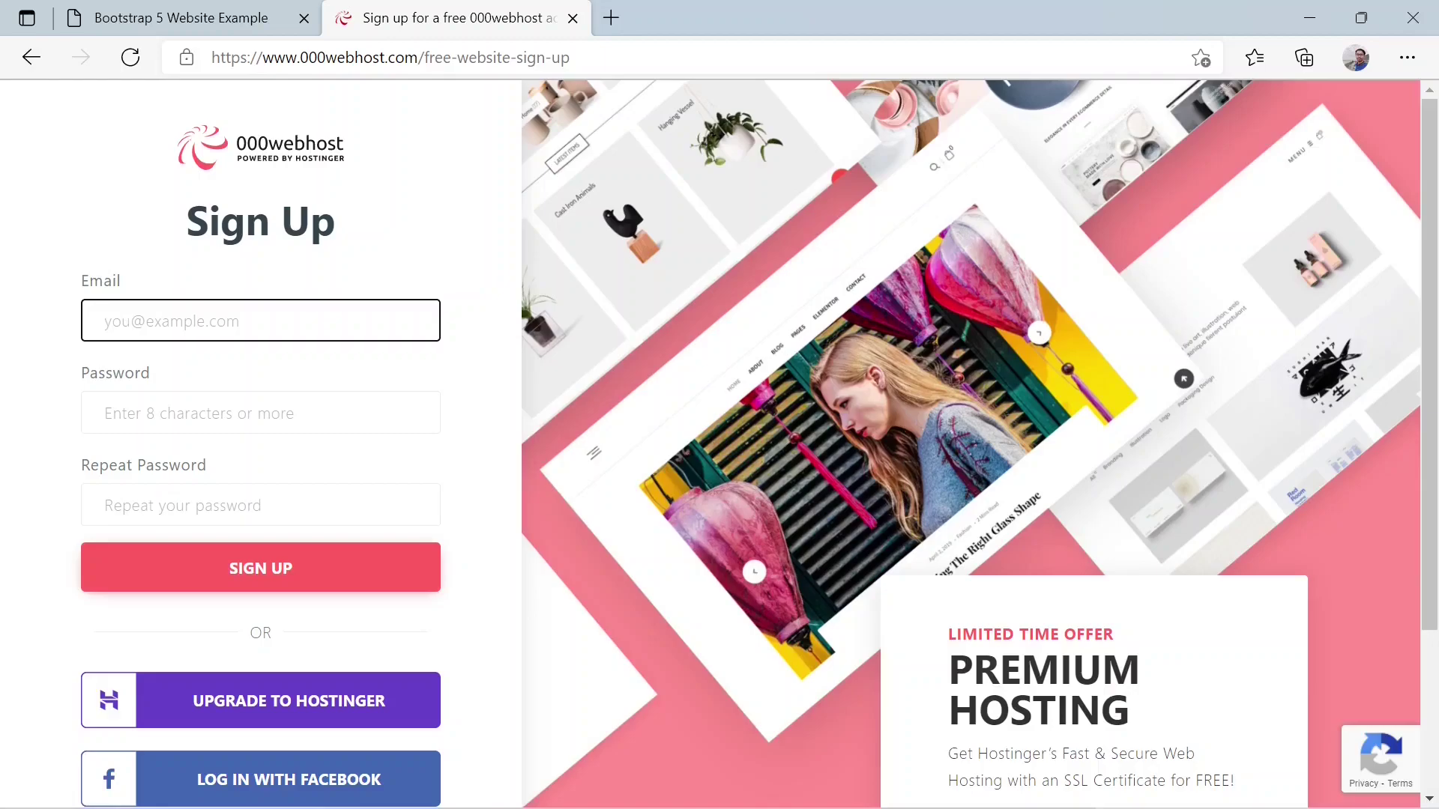
- Submit the registration form and continue past the Get Started welcome screen
{"action": "left_click", "coordinate": [266, 580]}
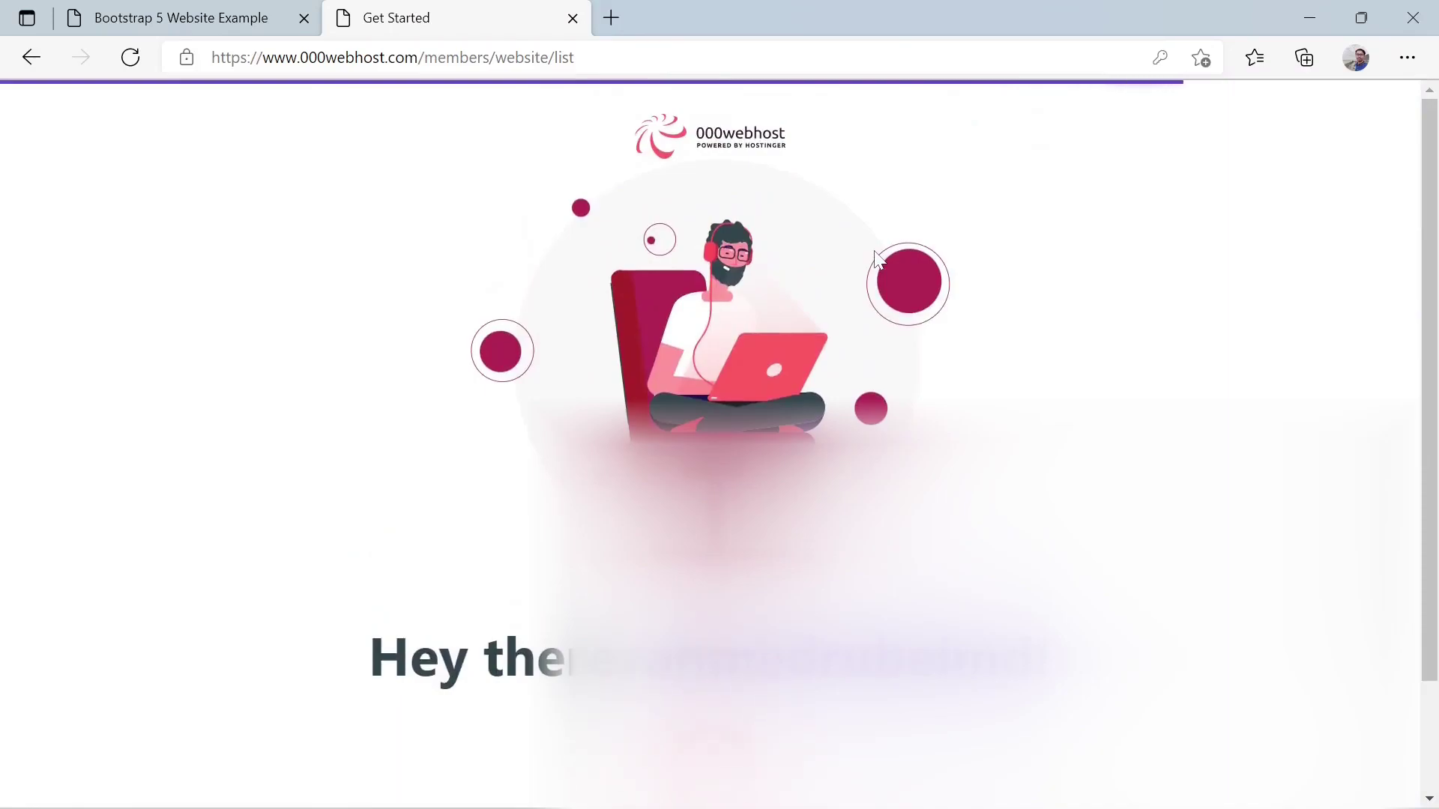
{"action": "scroll", "coordinate": [876, 258], "scroll_direction": "down", "scroll_amount": 1}
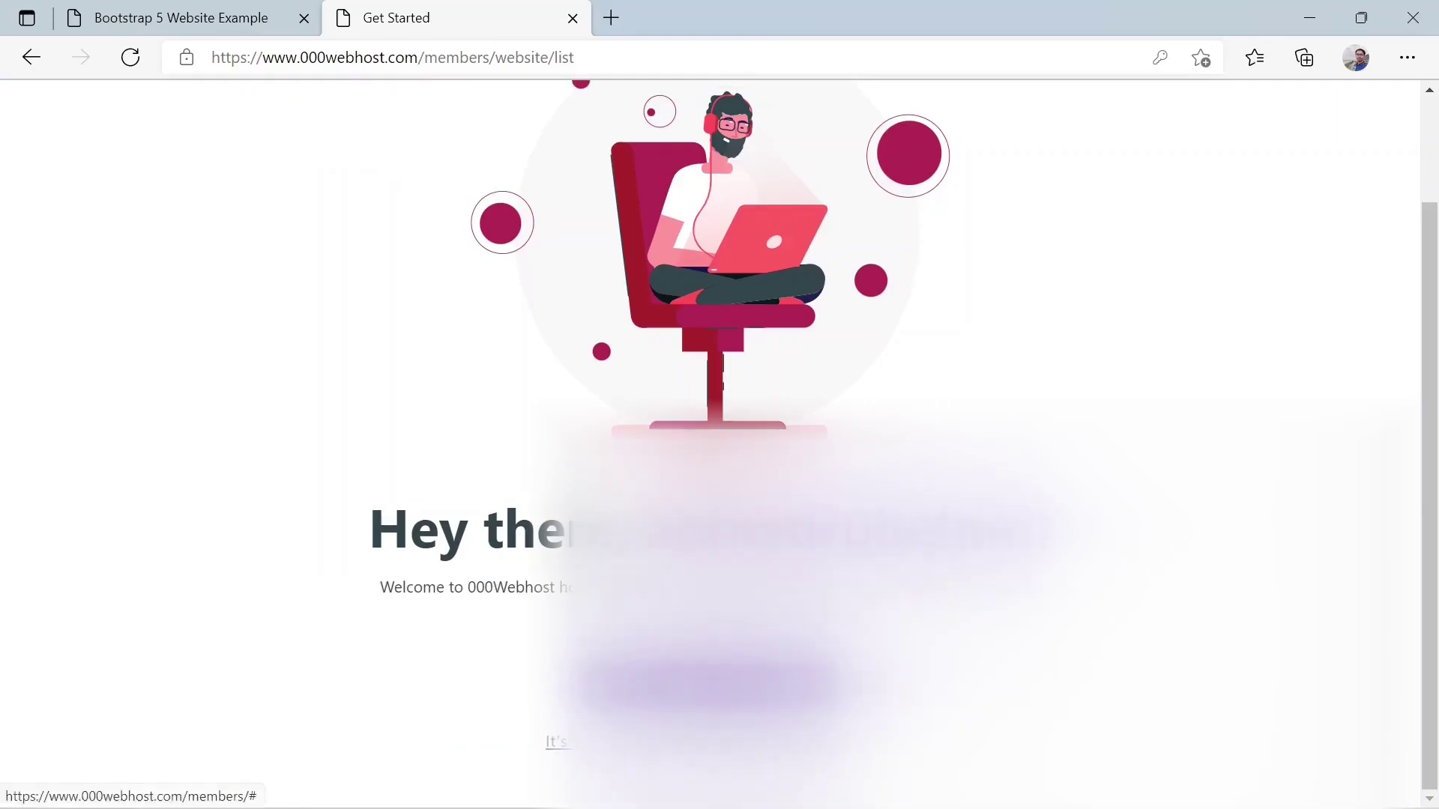
{"action": "left_click", "coordinate": [713, 686]}
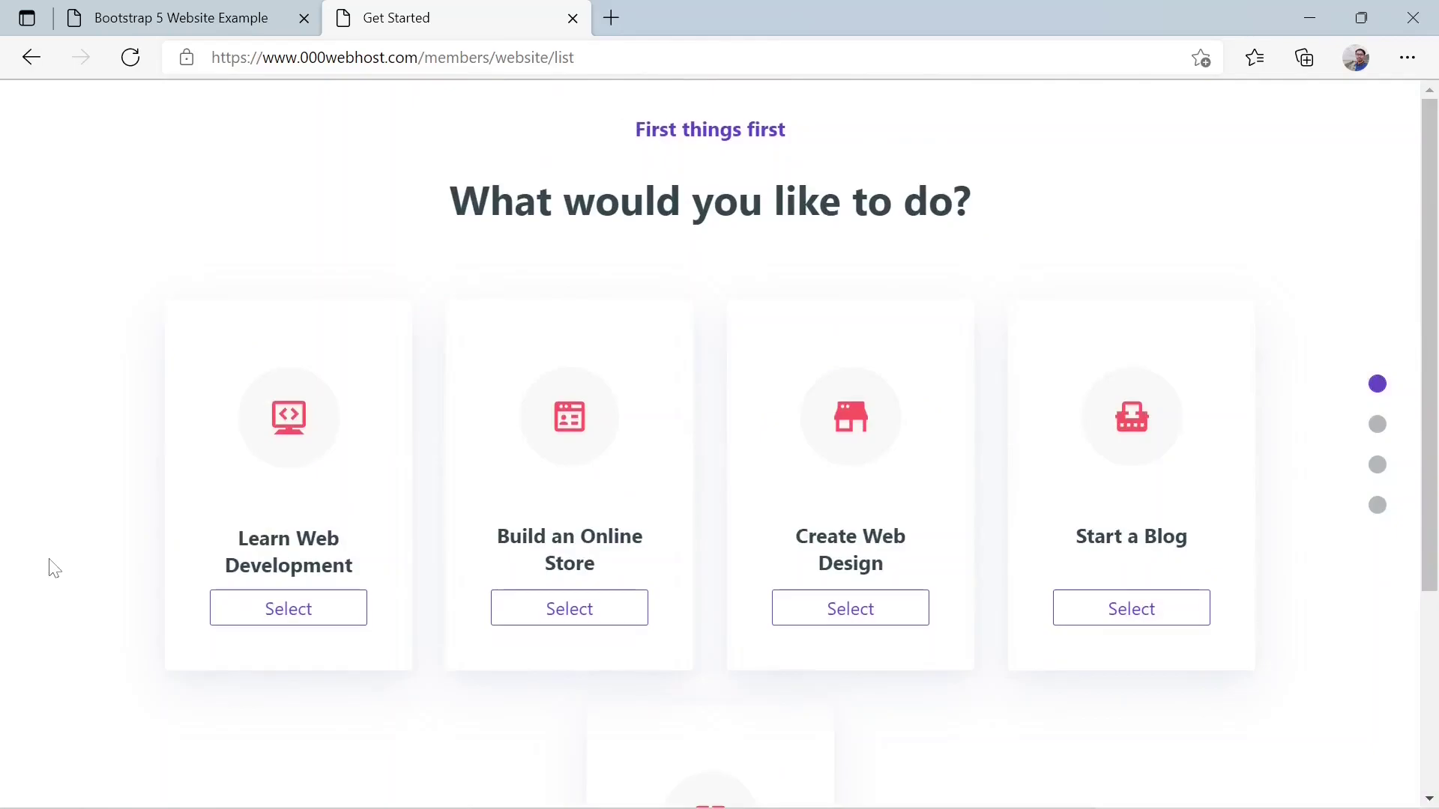
{"action": "scroll", "coordinate": [50, 568], "scroll_direction": "down", "scroll_amount": 3}
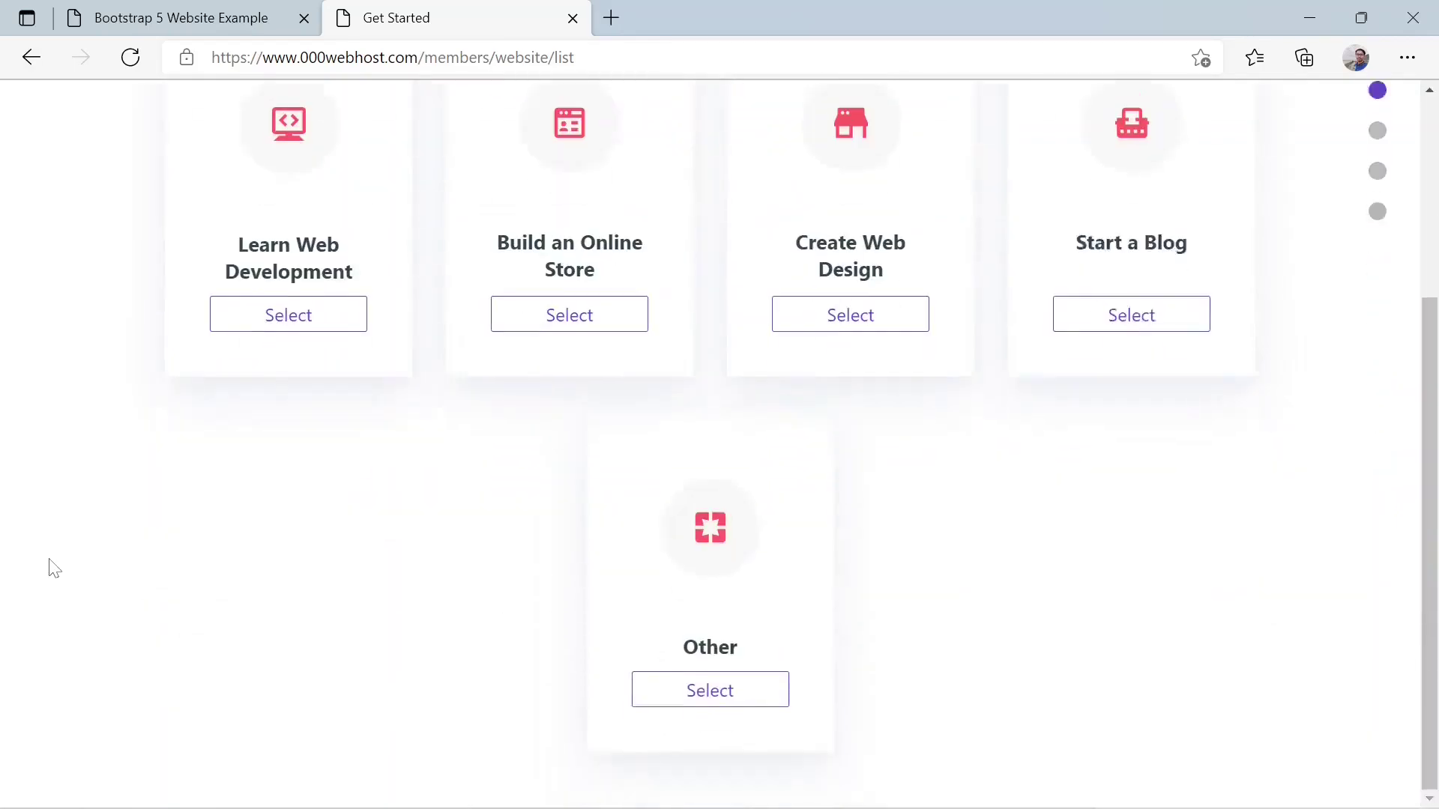
- Choose 'Other', name the site portfoliouniversityassistant with a custom password, and submit it
{"action": "left_click", "coordinate": [690, 694]}
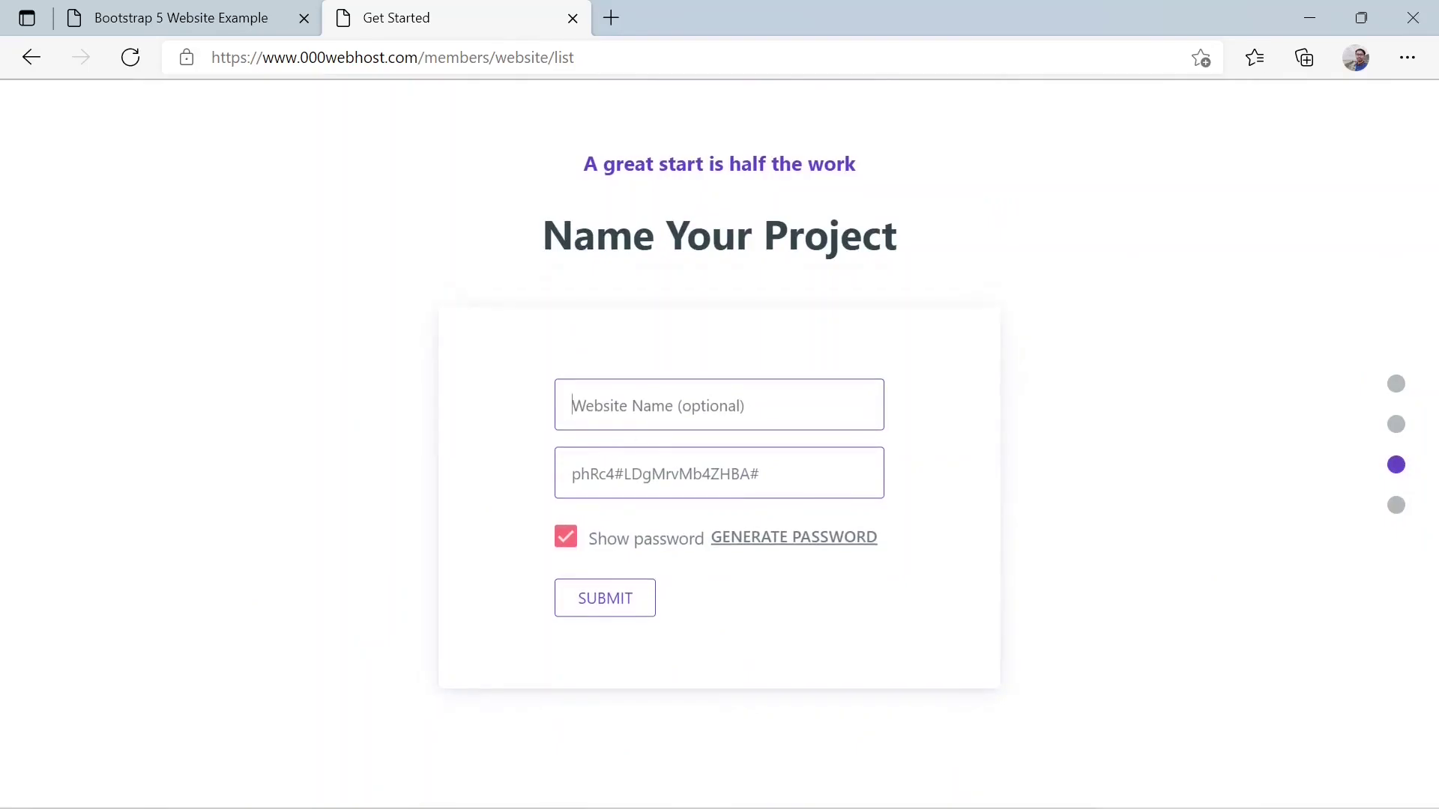
{"action": "type", "text": "port"}
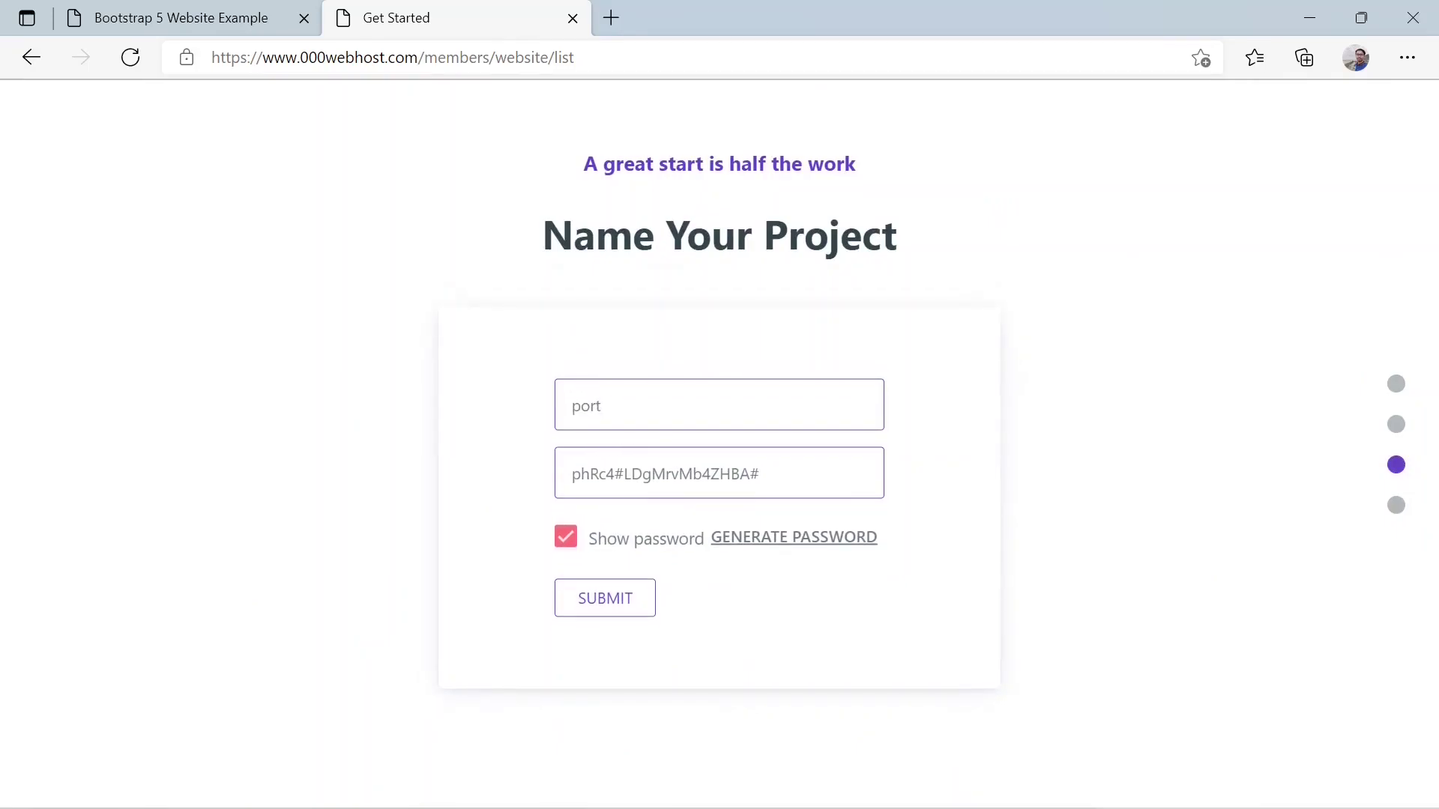
{"action": "type", "text": "folio"}
{"action": "left_click_drag", "start_coordinate": [762, 472], "coordinate": [568, 512]}
{"action": "key", "text": "BackSpace"}
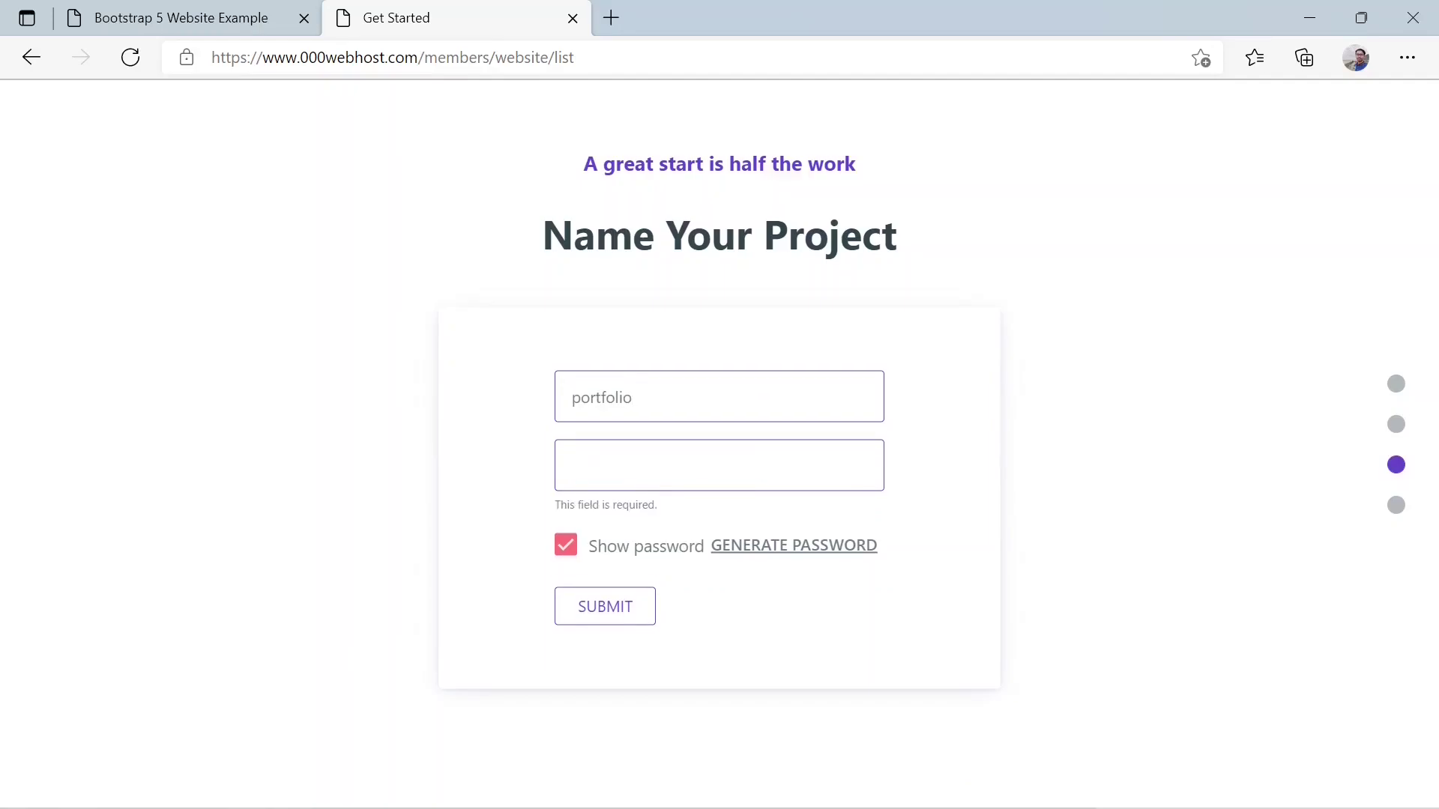
{"action": "type", "text": "portli"}
{"action": "key", "text": "BackSpace"}
{"action": "type", "text": "tfolio"}
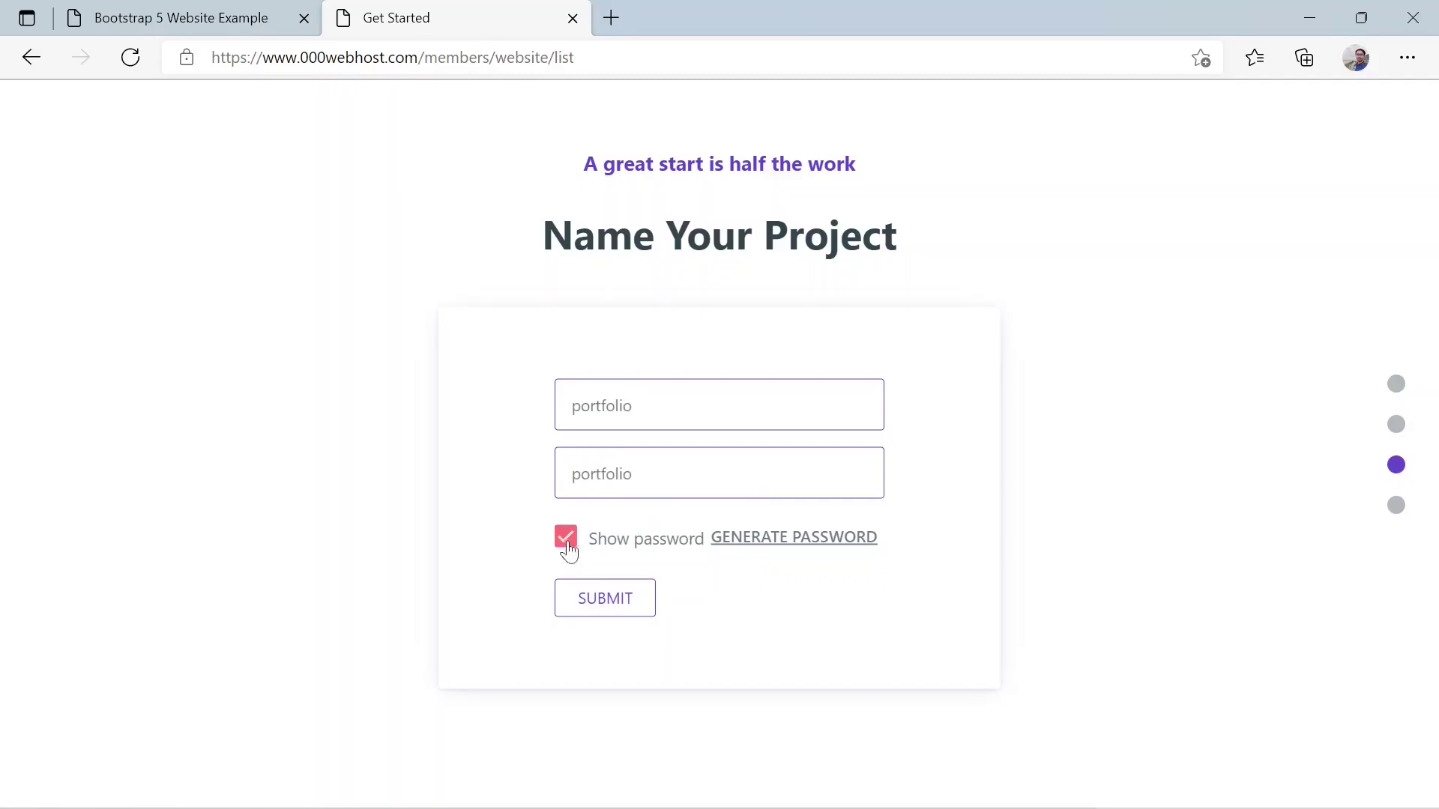
{"action": "left_click", "coordinate": [642, 611]}
{"action": "type", "text": "UniversityAssistant"}
{"action": "left_click", "coordinate": [626, 620]}
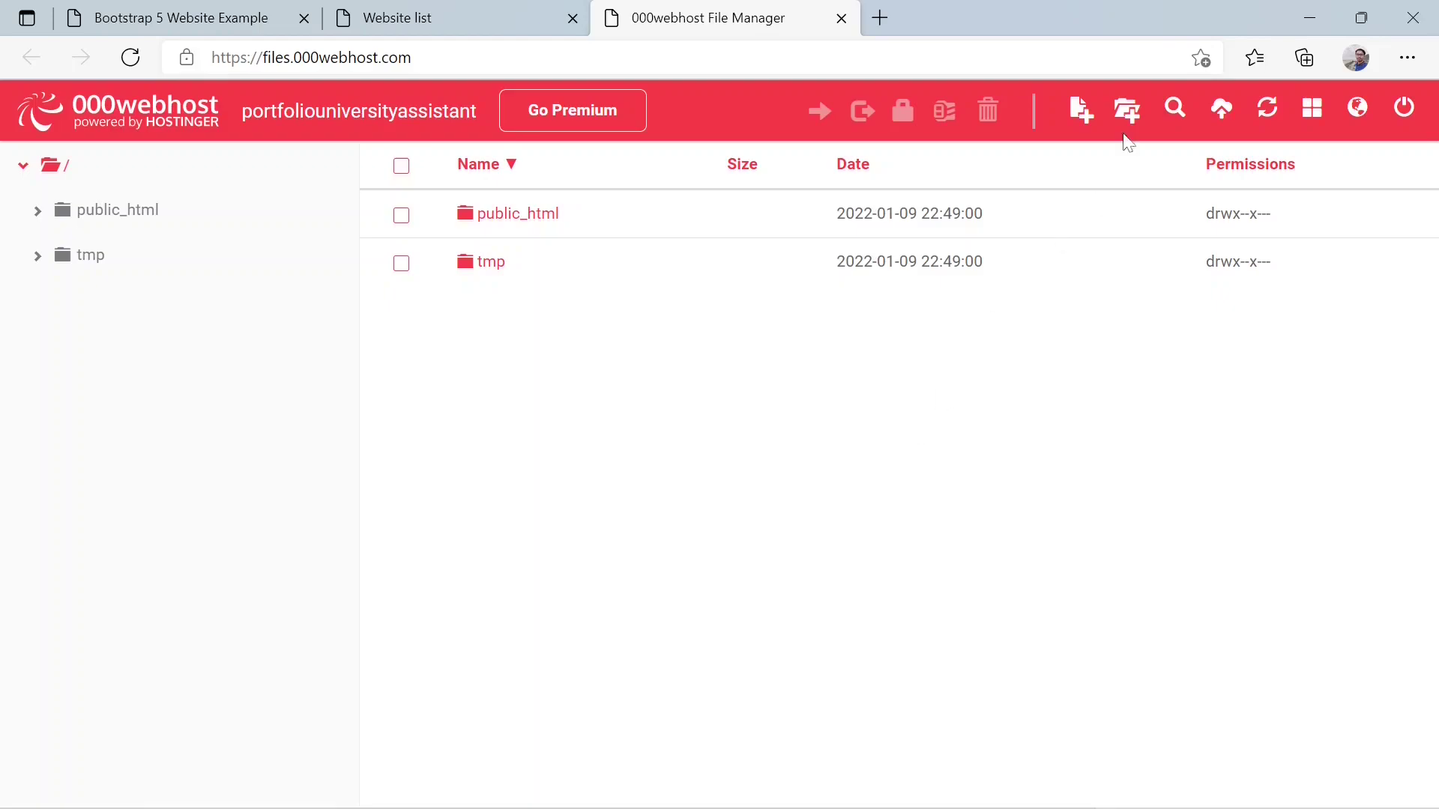
- Start an upload into the site's root folder from the File Manager toolbar
{"action": "left_click", "coordinate": [1224, 123]}
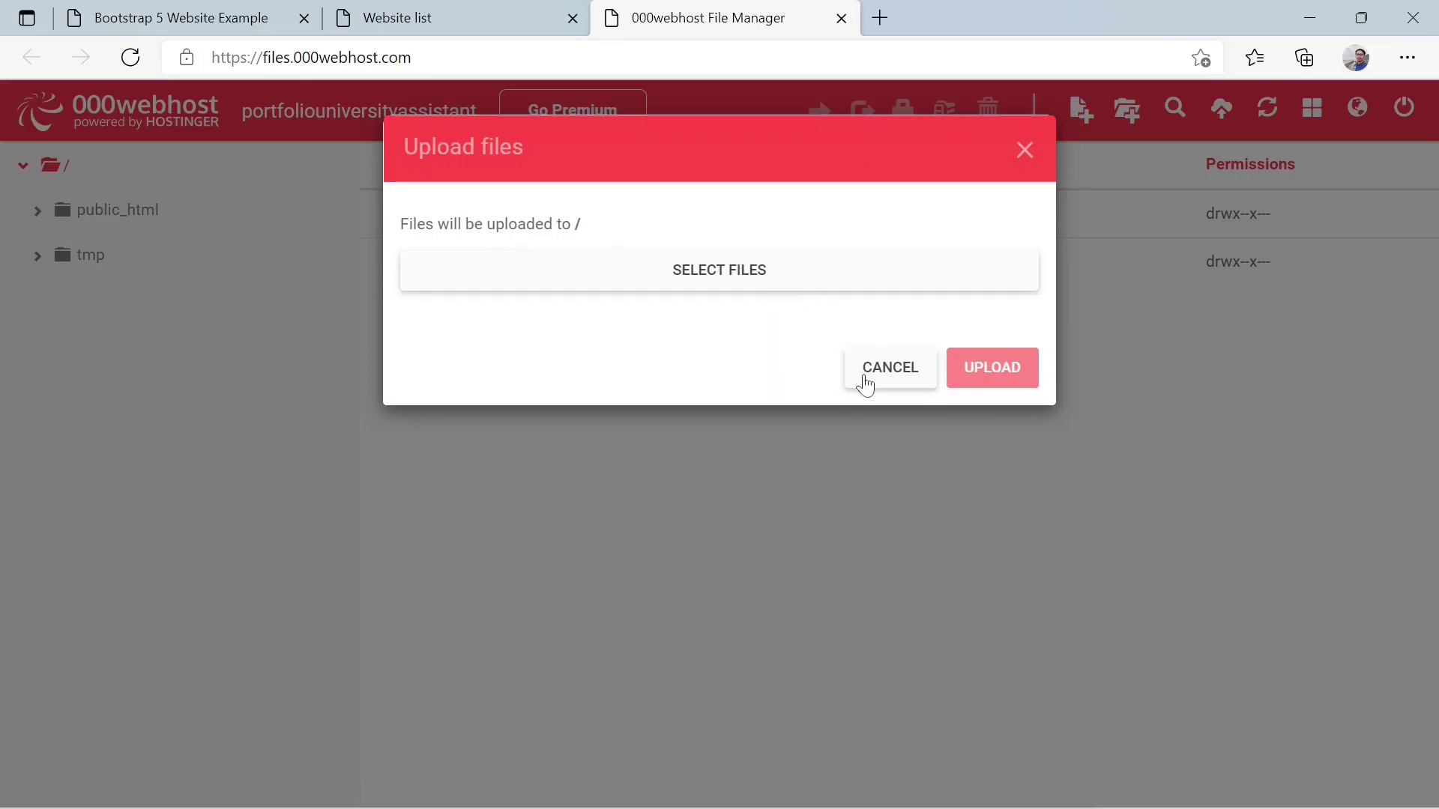
- Leave the upload dialog and compress the desktop PortfolioWebsite folder into PortfolioWebsite.zip
{"action": "left_click", "coordinate": [1025, 156]}
{"action": "left_click", "coordinate": [1306, 19]}
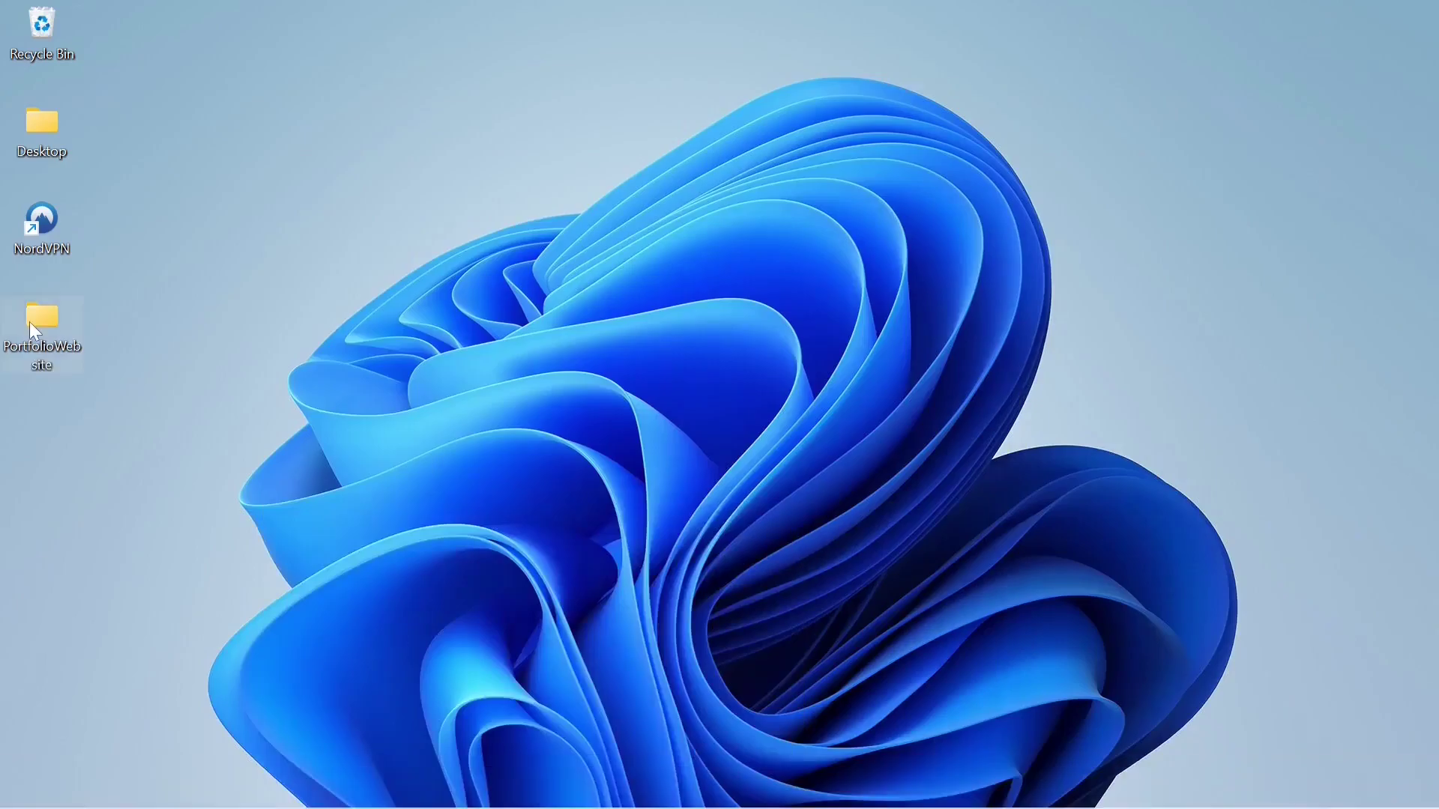
{"action": "right_click", "coordinate": [29, 322]}
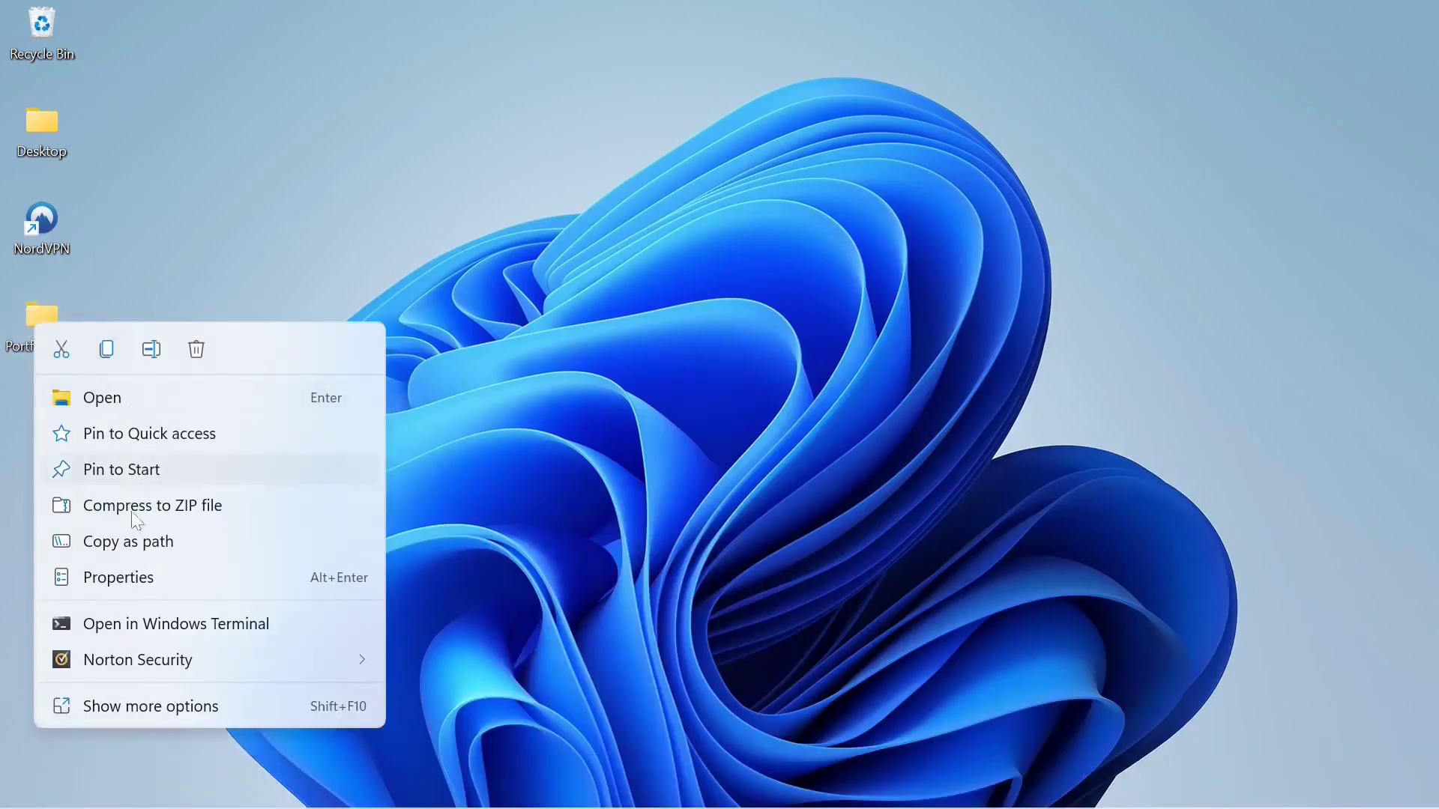
{"action": "left_click", "coordinate": [210, 511]}
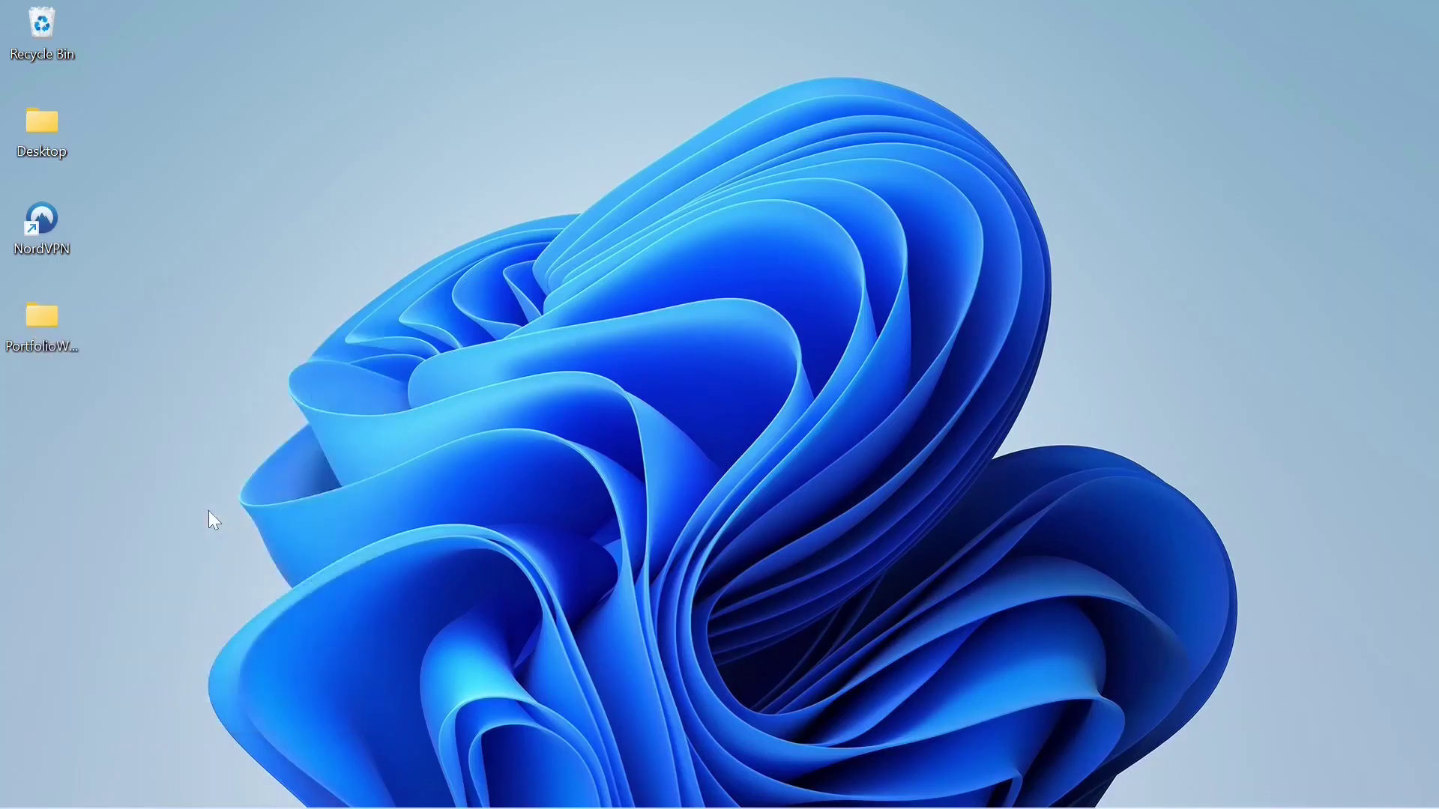
{"action": "key", "text": "Return"}
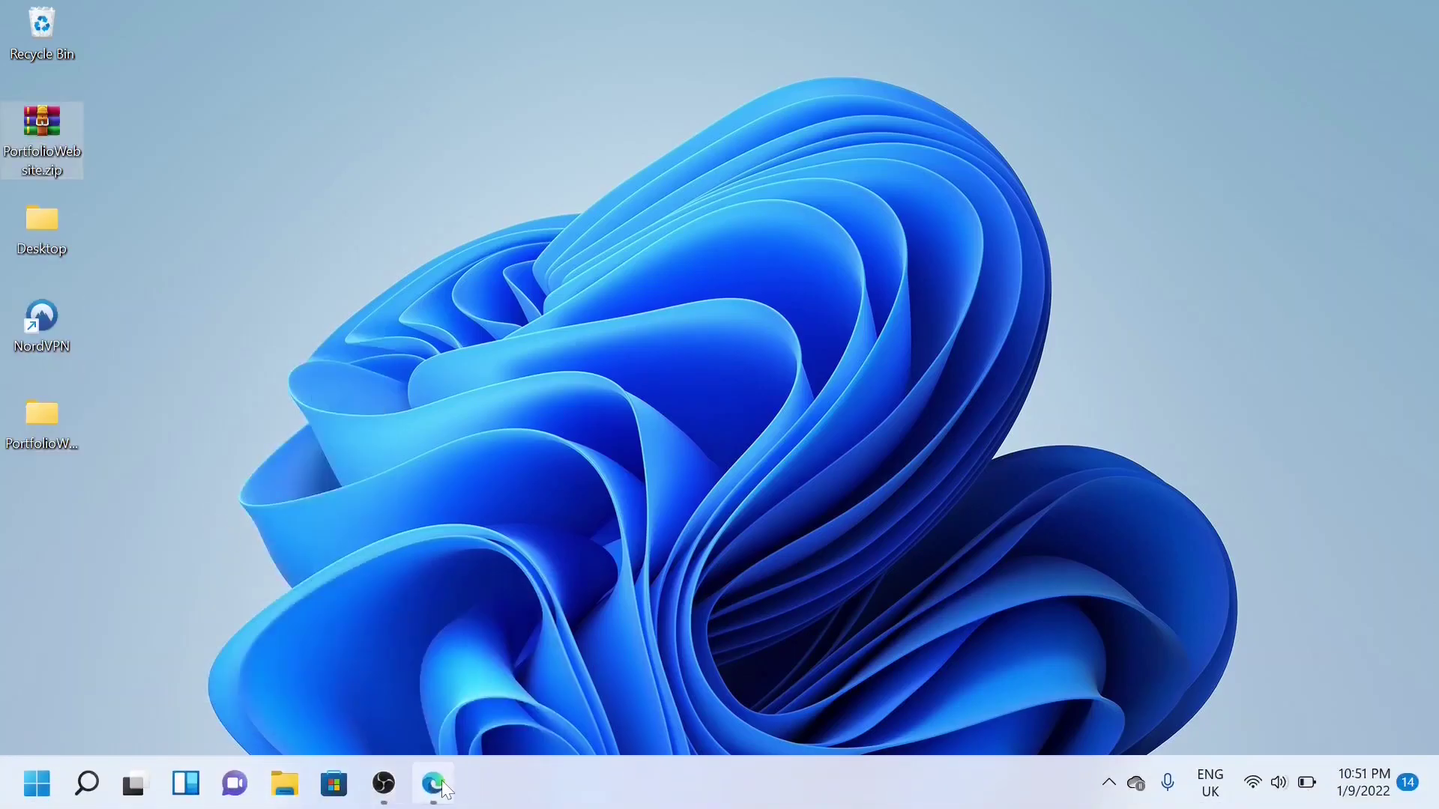
- Upload PortfolioWebsite.zip from the Desktop into the site's root folder
{"action": "left_click", "coordinate": [434, 783]}
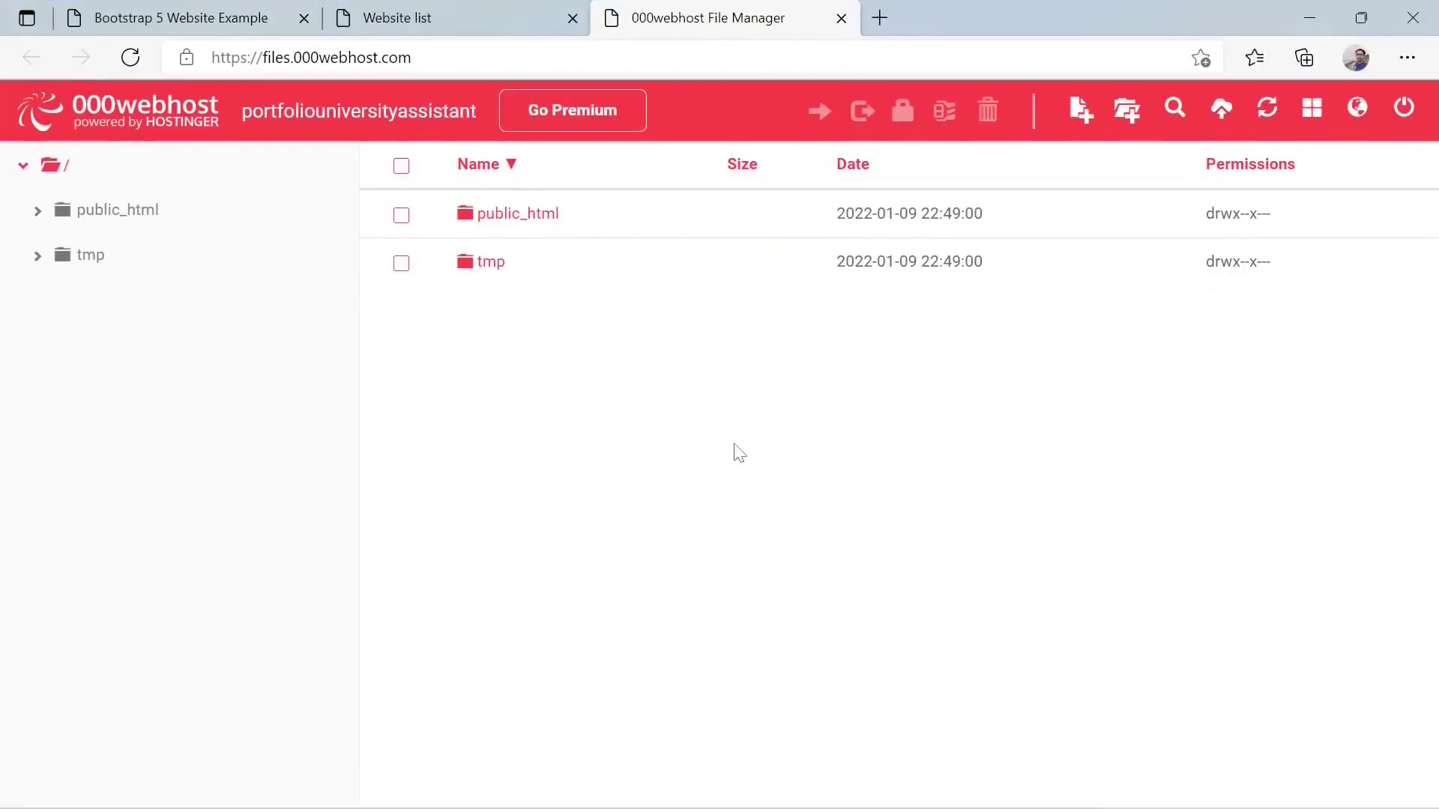
{"action": "left_click", "coordinate": [1221, 114]}
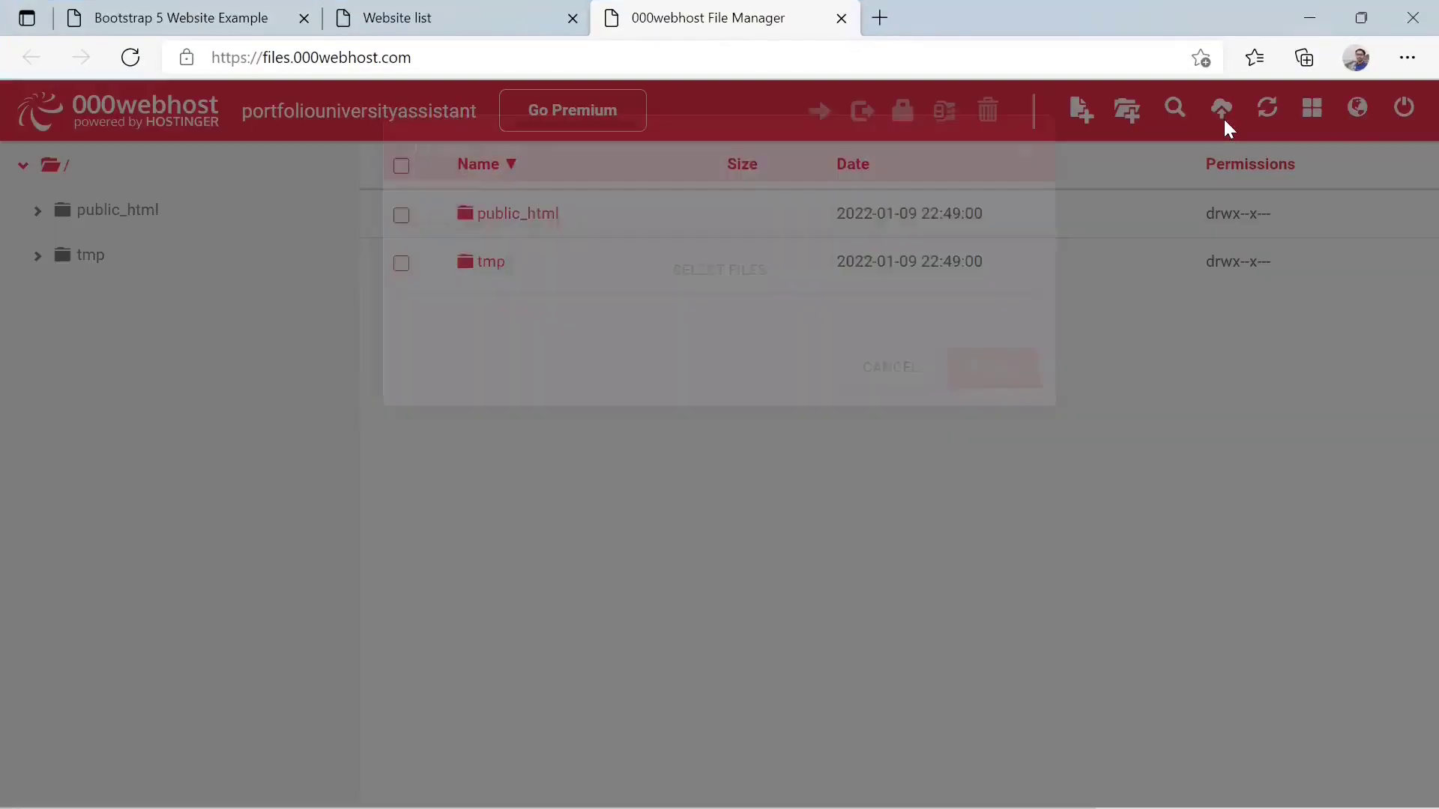
{"action": "left_click", "coordinate": [666, 275]}
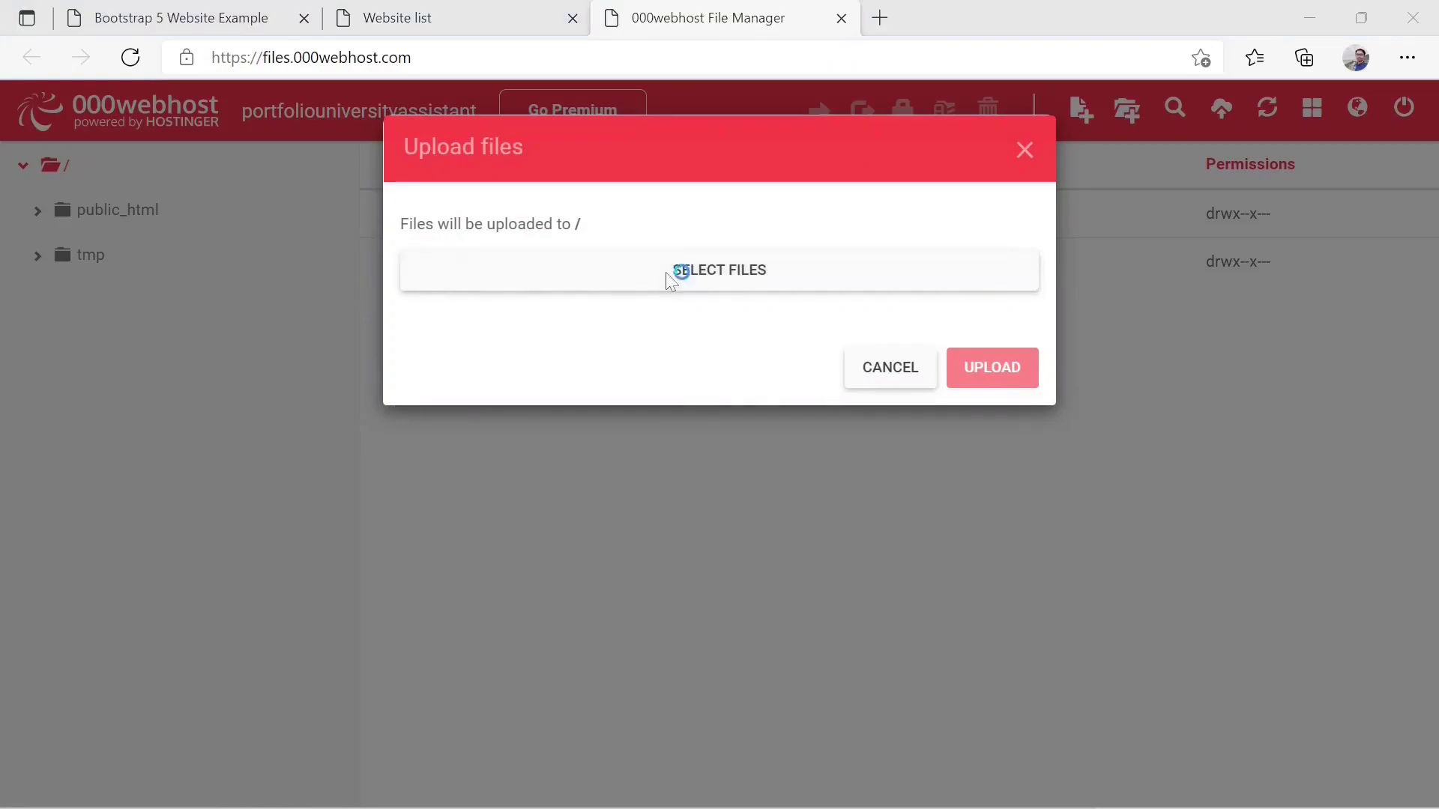
{"action": "left_click", "coordinate": [108, 196]}
{"action": "left_click", "coordinate": [601, 241]}
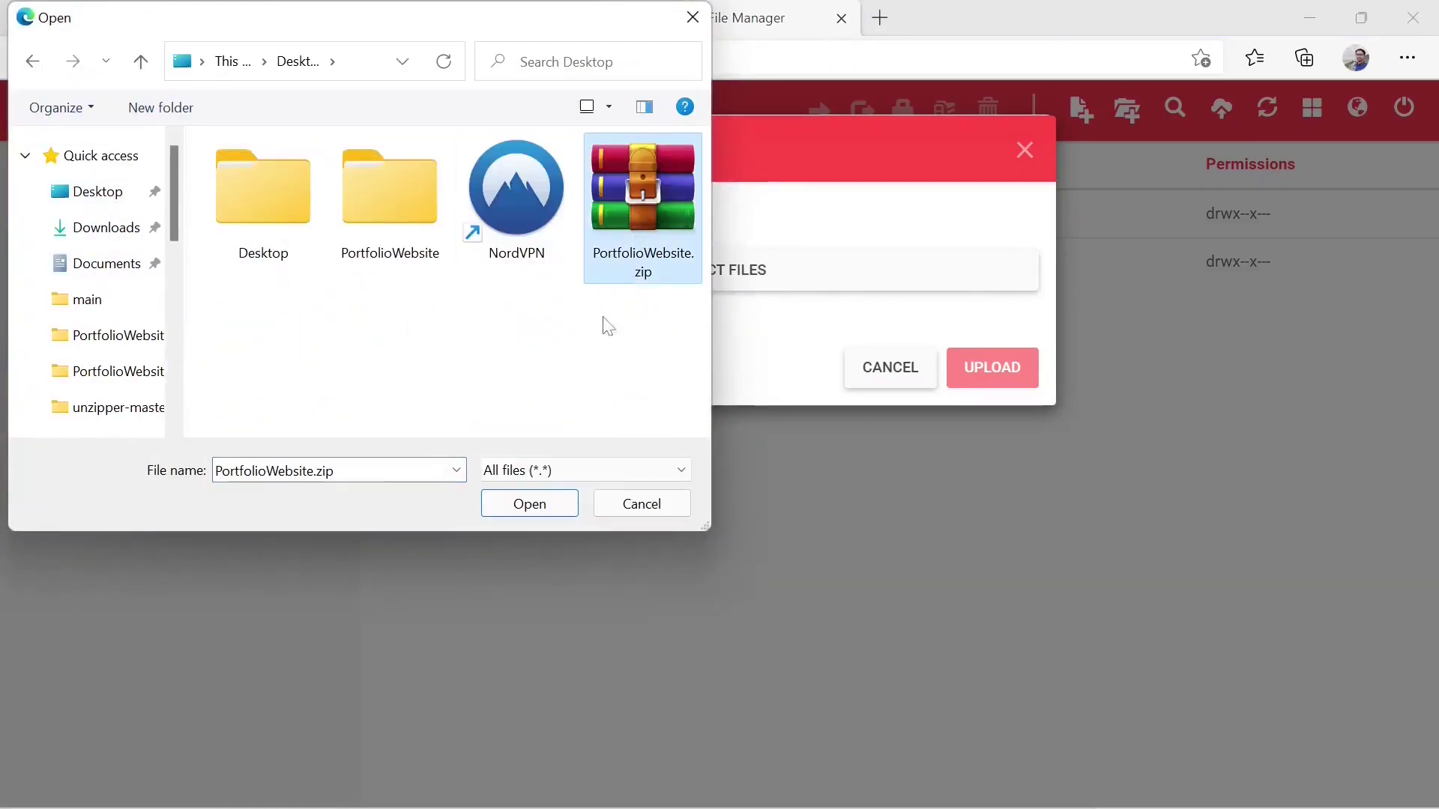
{"action": "left_click", "coordinate": [538, 512]}
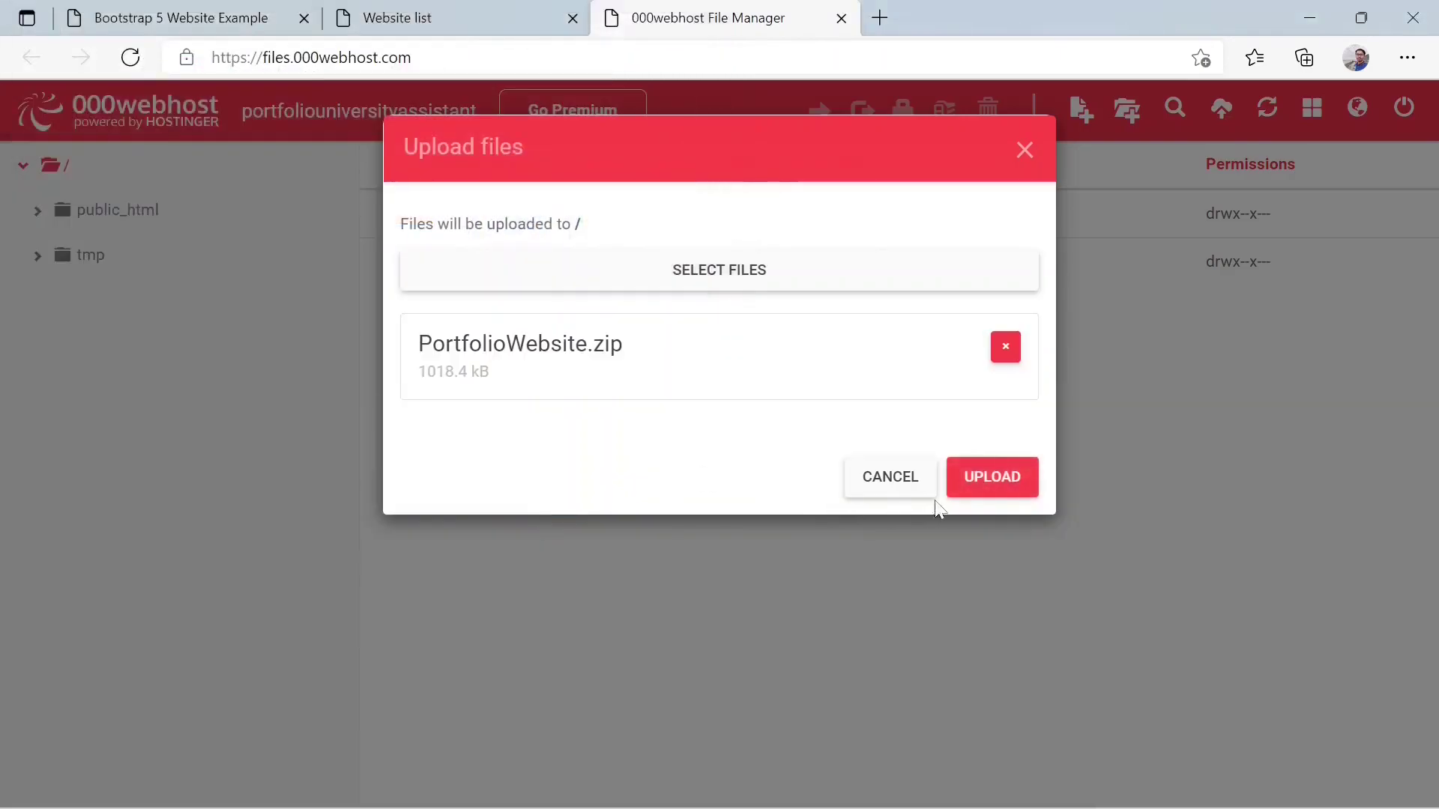
{"action": "left_click", "coordinate": [1015, 485]}
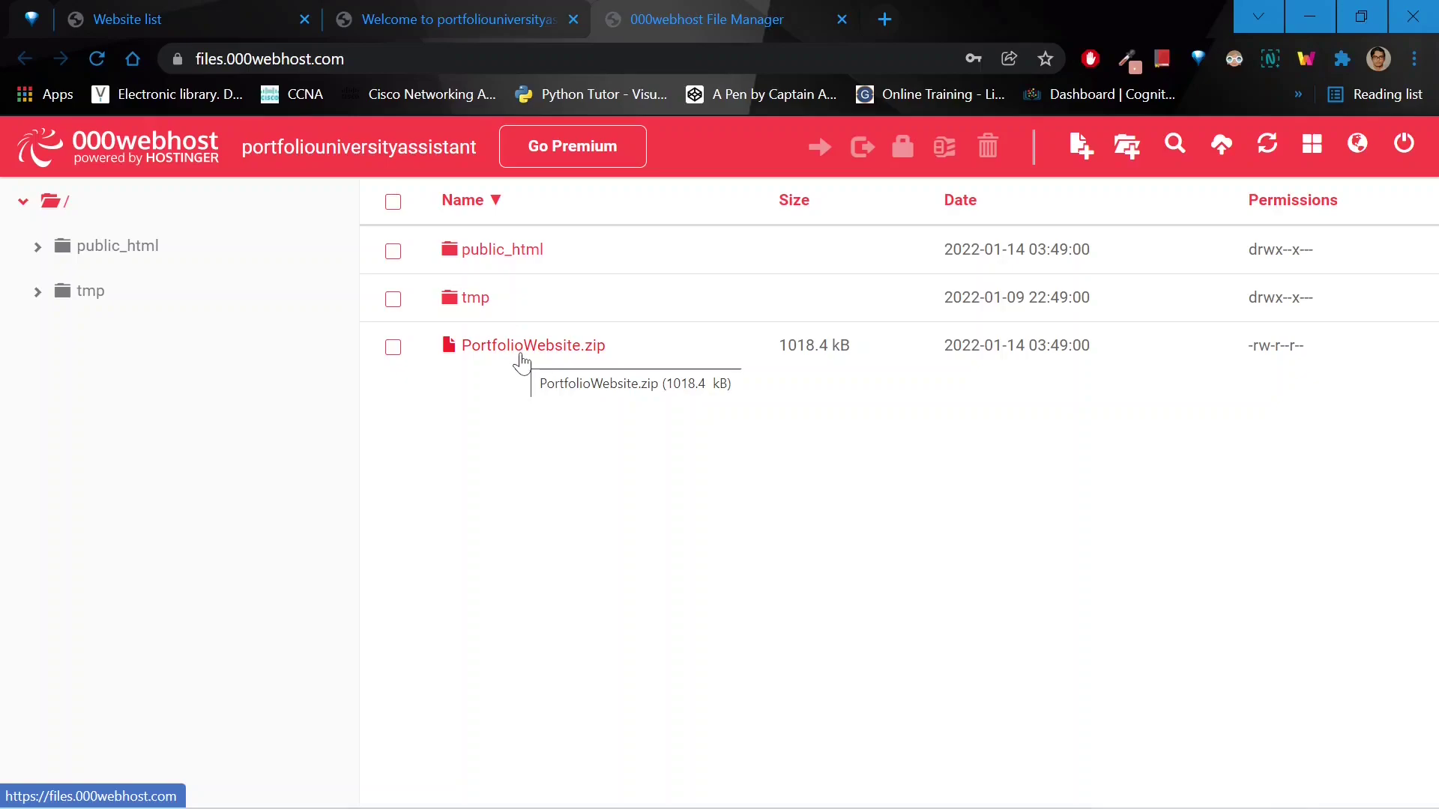
- Move PortfolioWebsite.zip from the root folder into public_html
{"action": "left_click", "coordinate": [520, 356]}
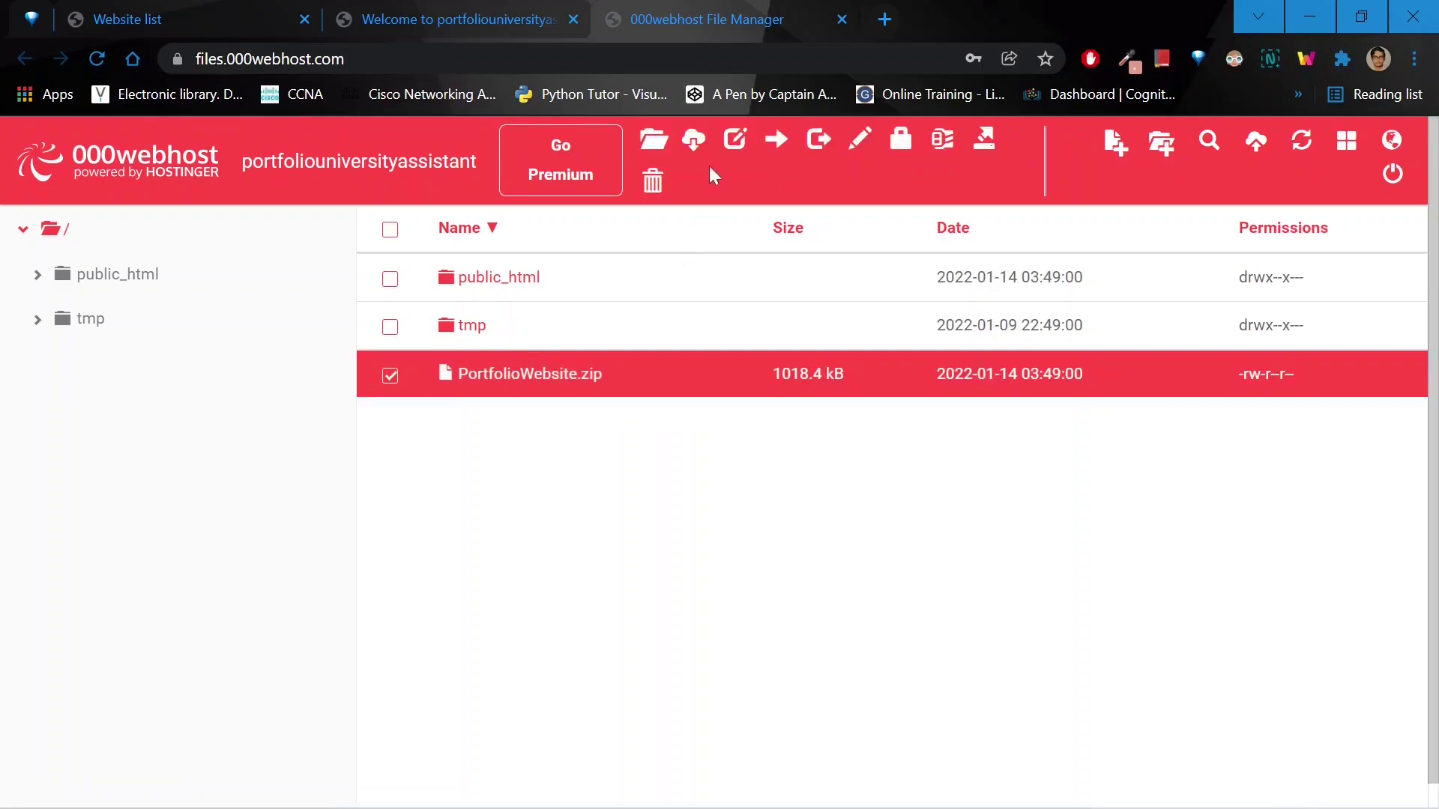
{"action": "right_click", "coordinate": [530, 381]}
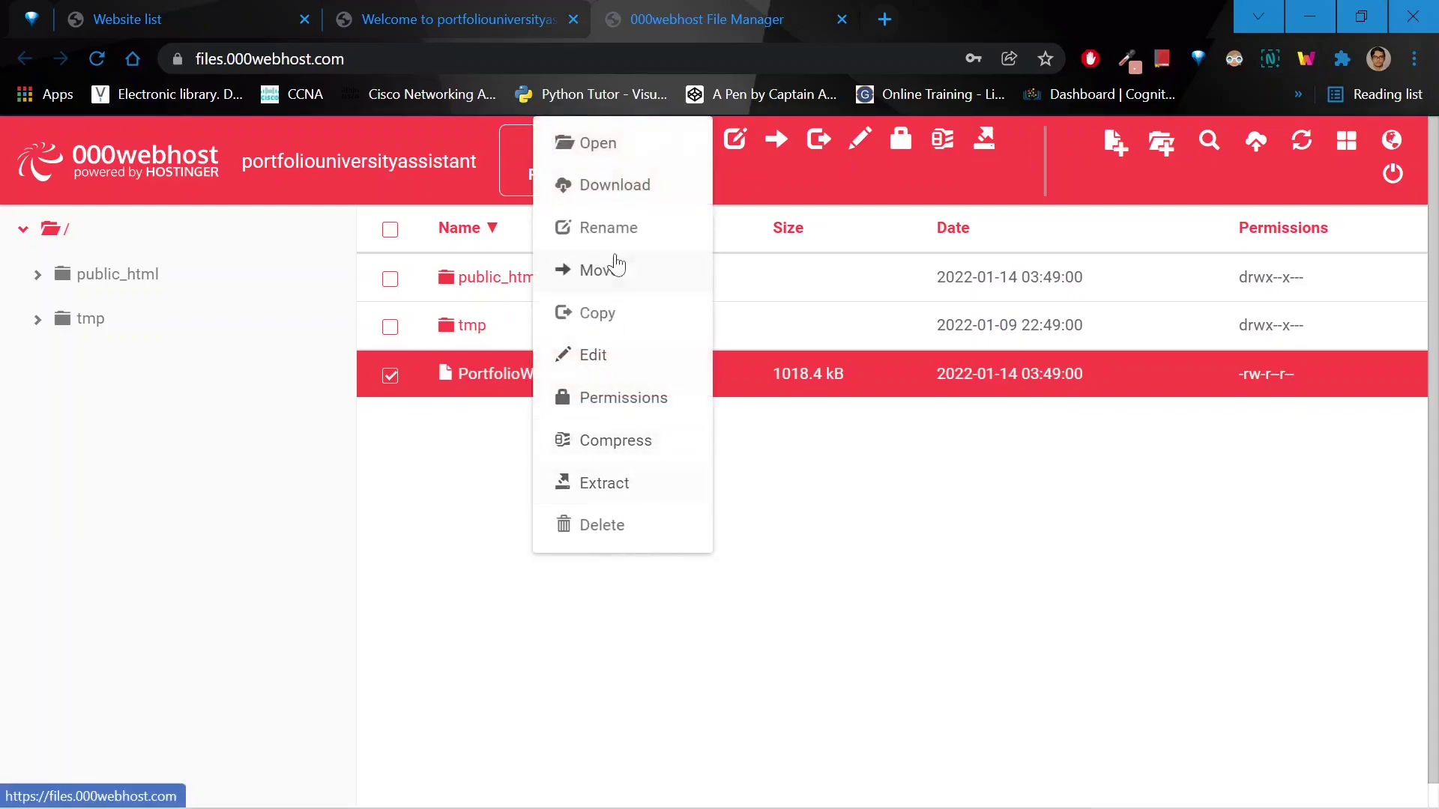
{"action": "left_click", "coordinate": [600, 271]}
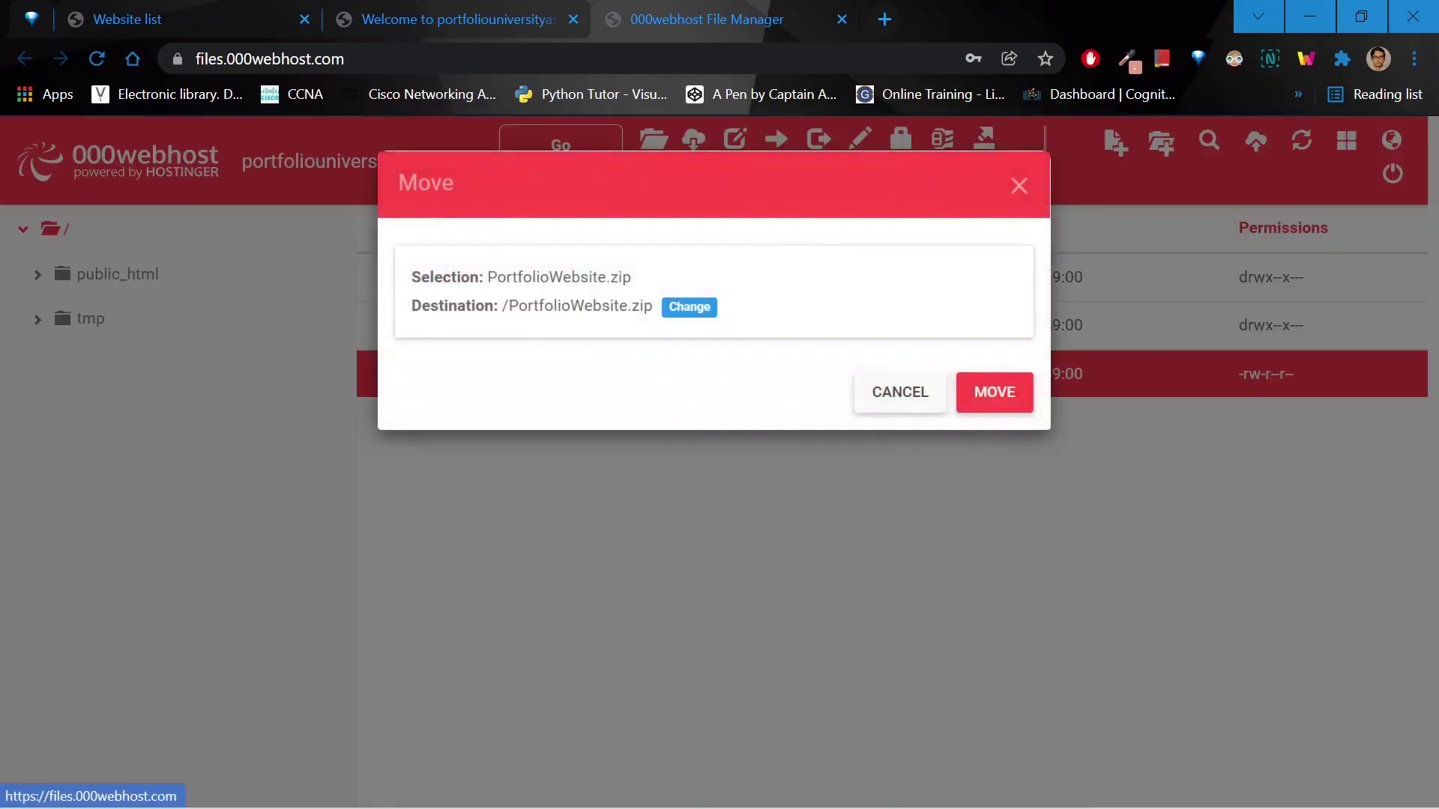
{"action": "left_click", "coordinate": [689, 307]}
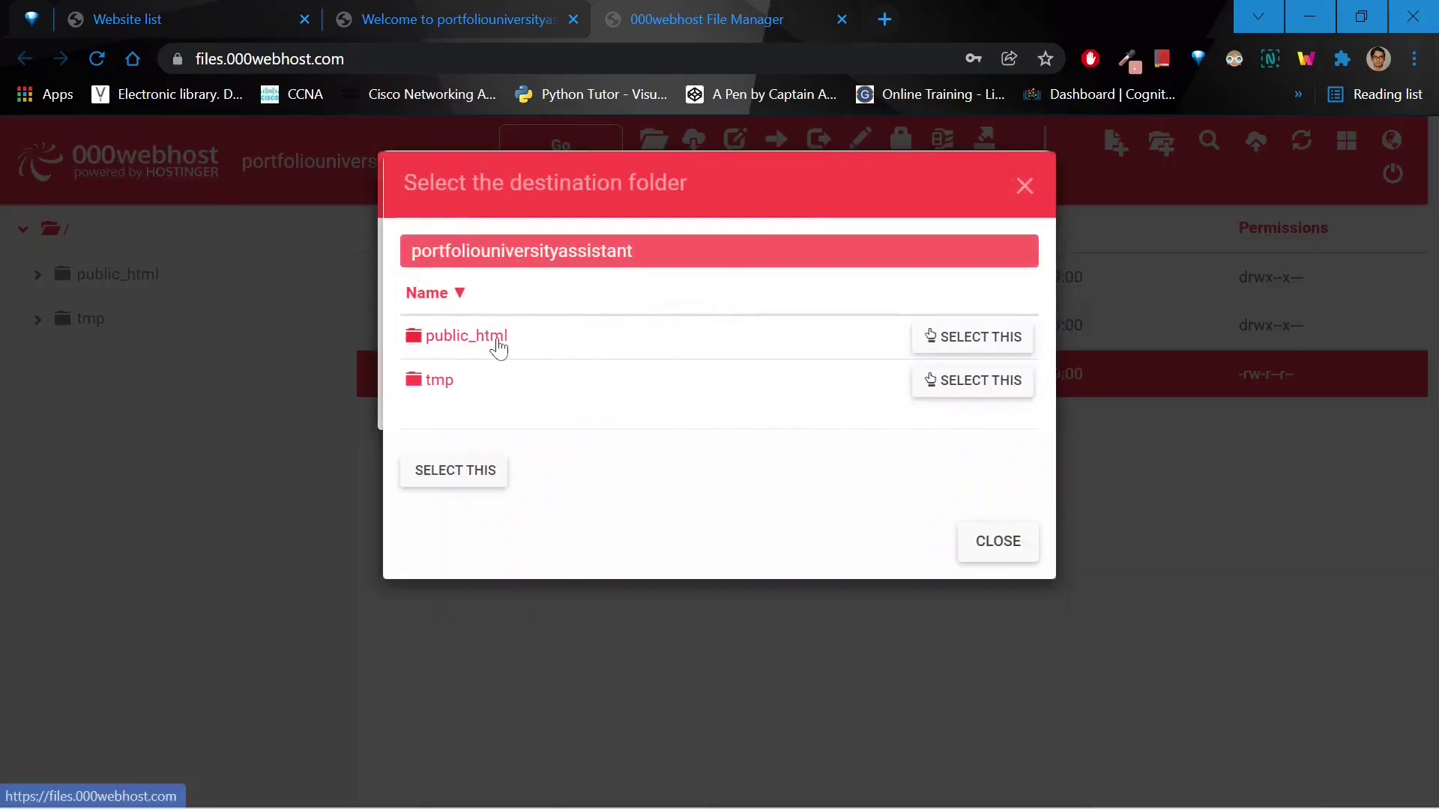
{"action": "left_click", "coordinate": [954, 351]}
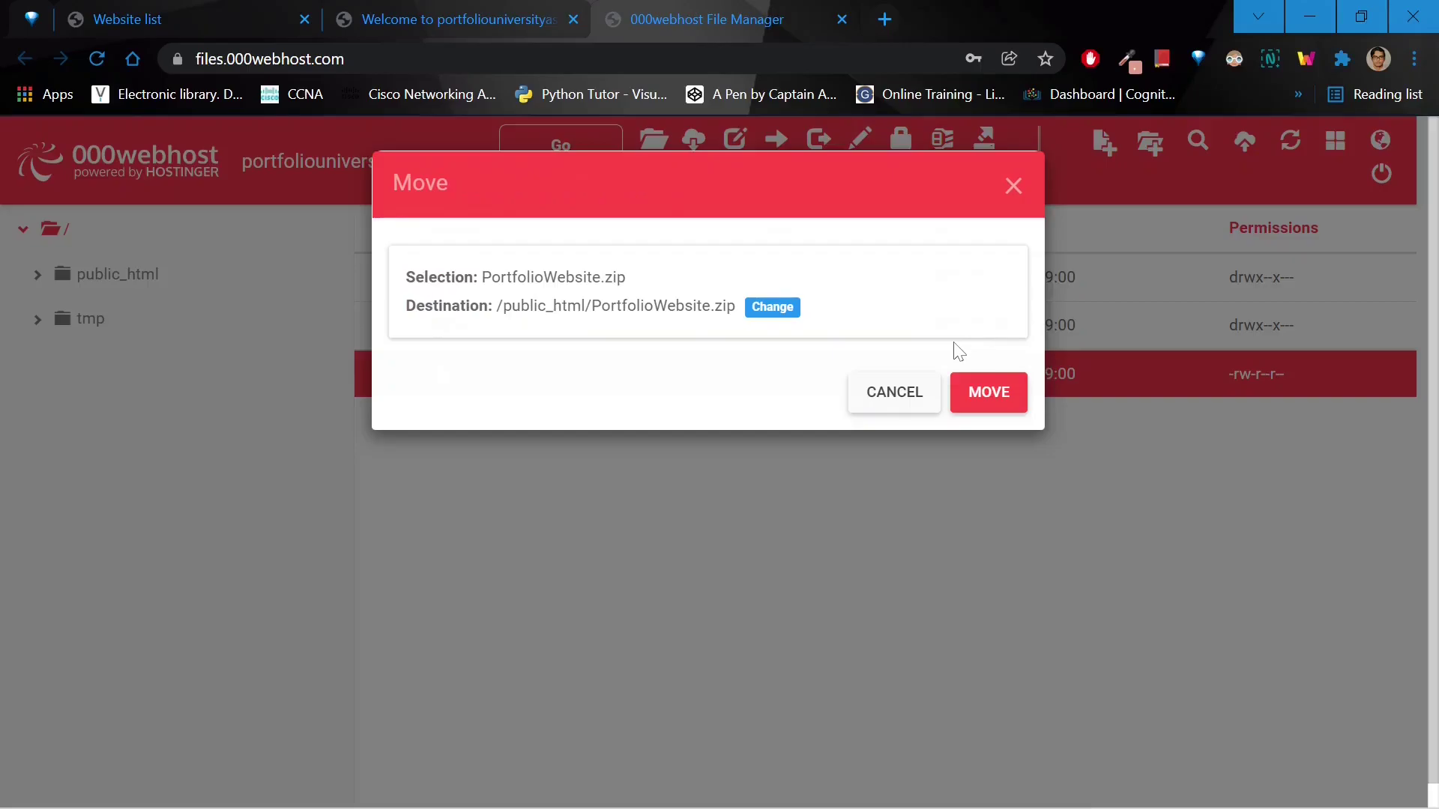
{"action": "left_click", "coordinate": [989, 393]}
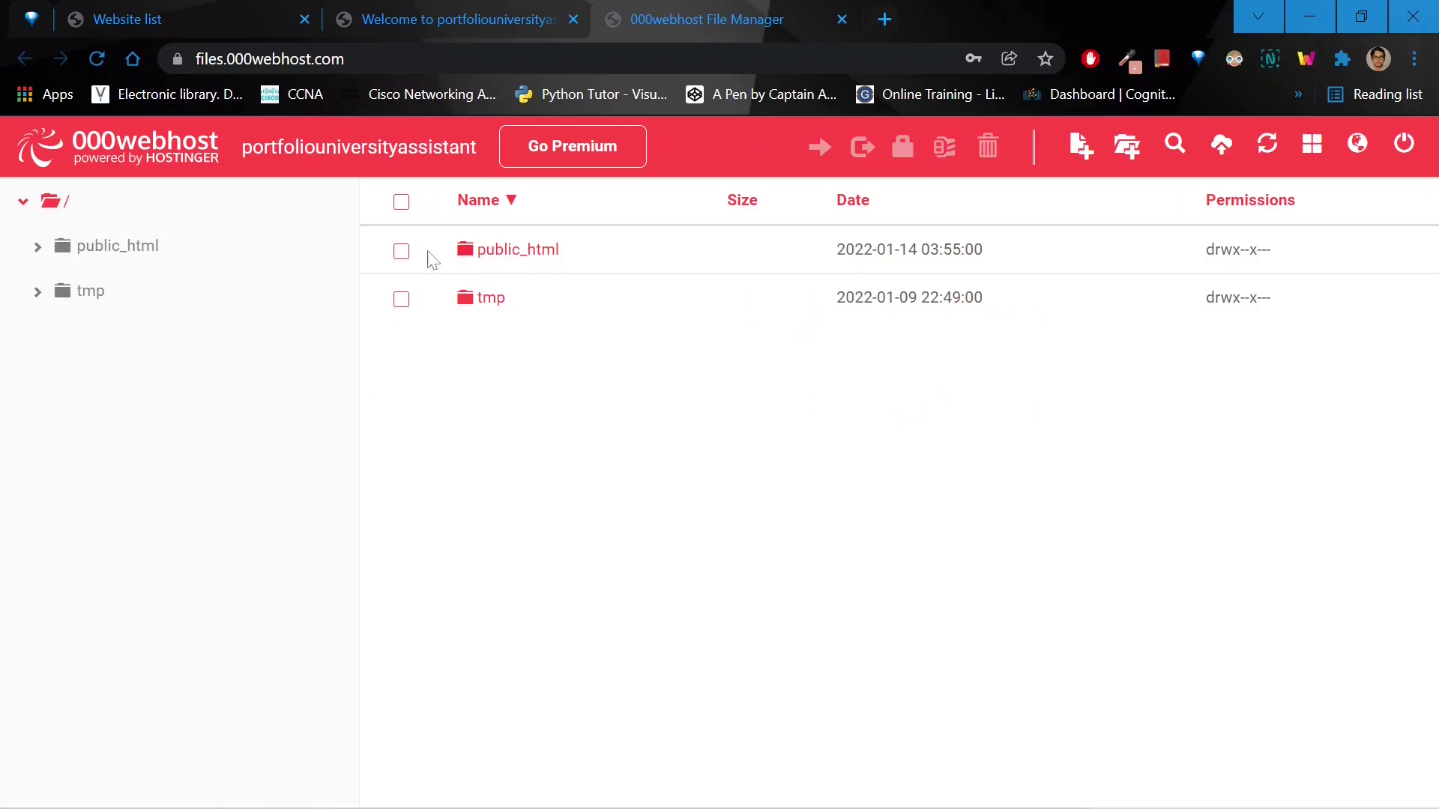
- Inside public_html, try extracting PortfolioWebsite.zip into '.', then dismiss the 'Can't open that file' error
{"action": "double_click", "coordinate": [523, 258]}
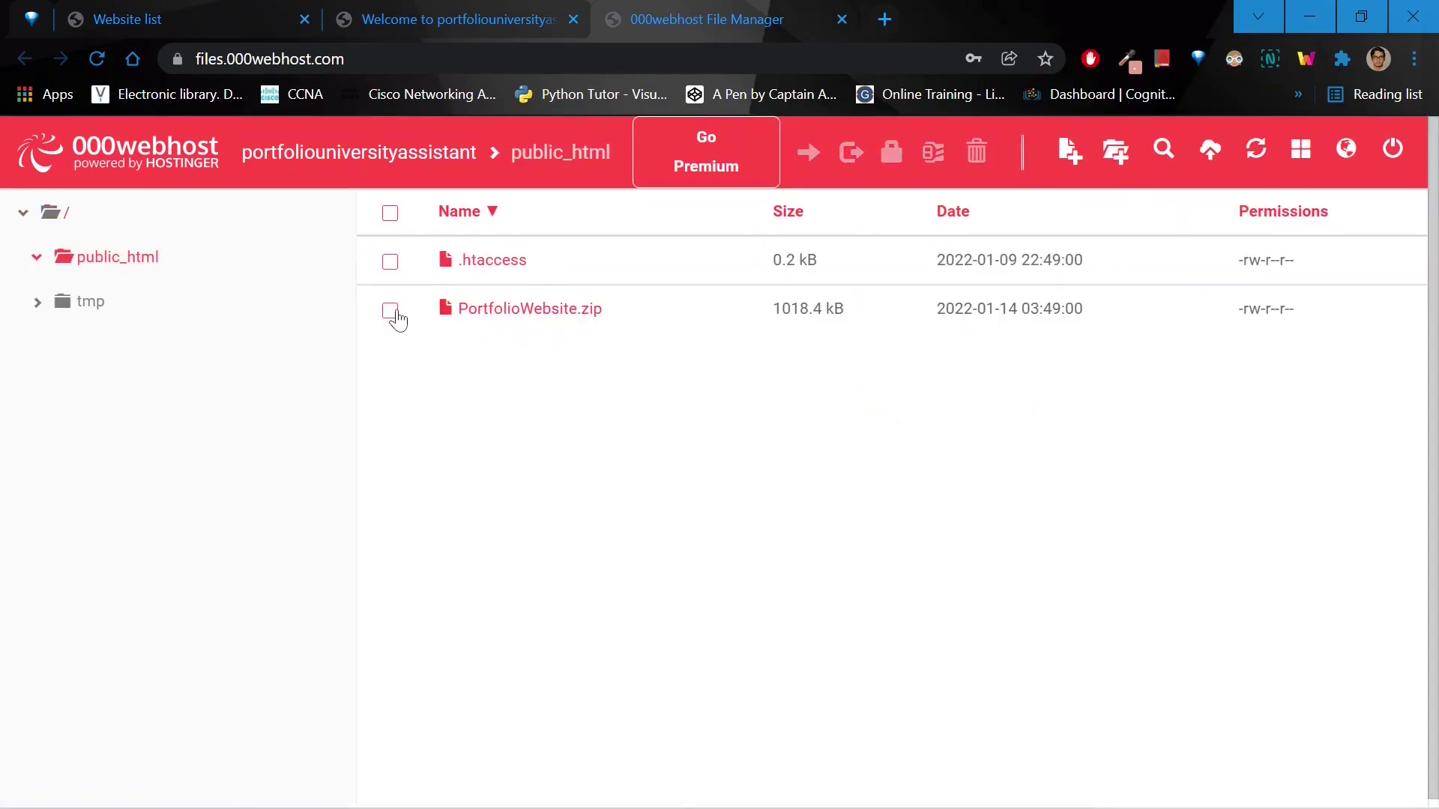
{"action": "left_click", "coordinate": [389, 314]}
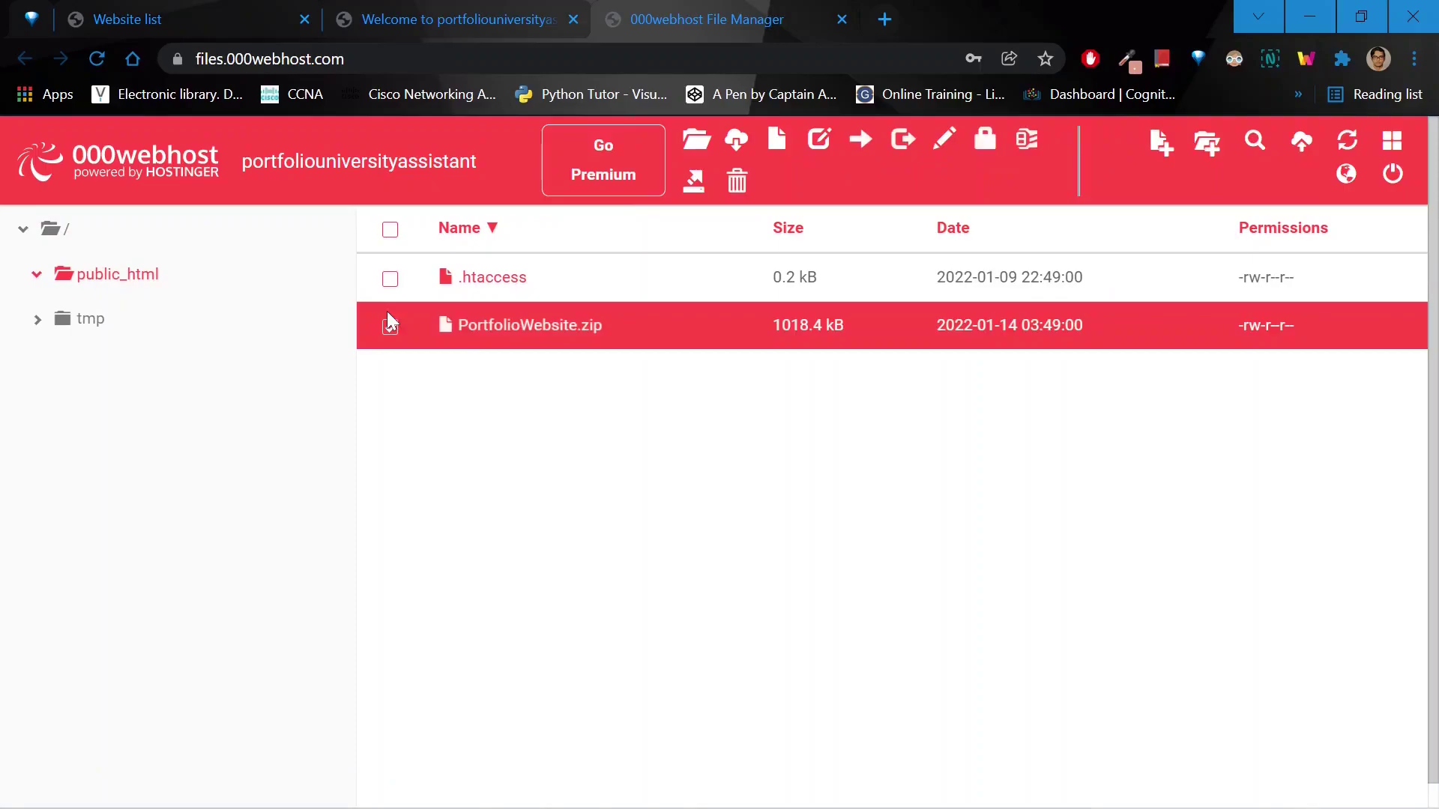
{"action": "right_click", "coordinate": [472, 338]}
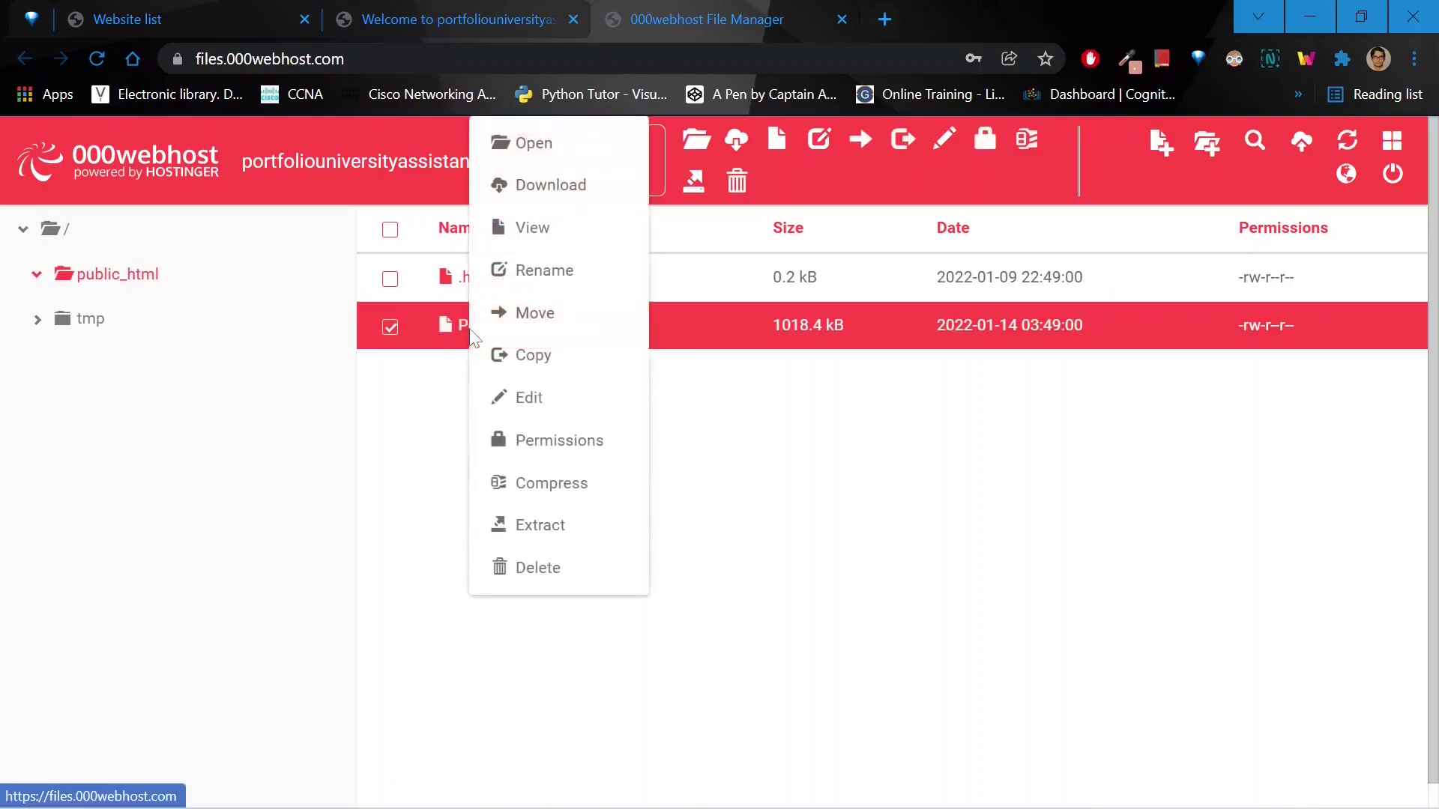
{"action": "left_click", "coordinate": [540, 524]}
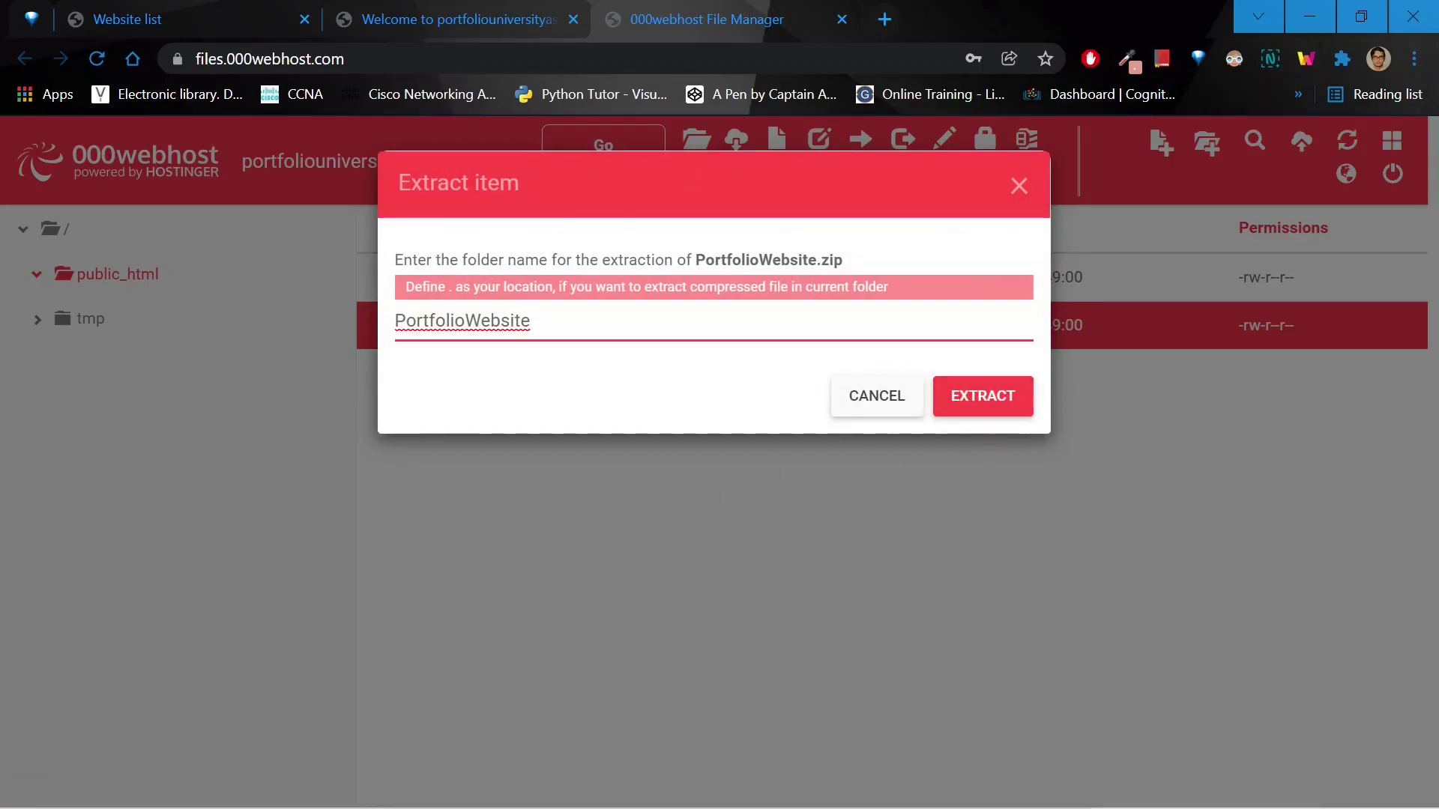
{"action": "key", "text": "BackSpace"}
{"action": "key", "text": "BackSpace"}
{"action": "key", "text": "BackSpace"}
{"action": "key", "text": "BackSpace"}
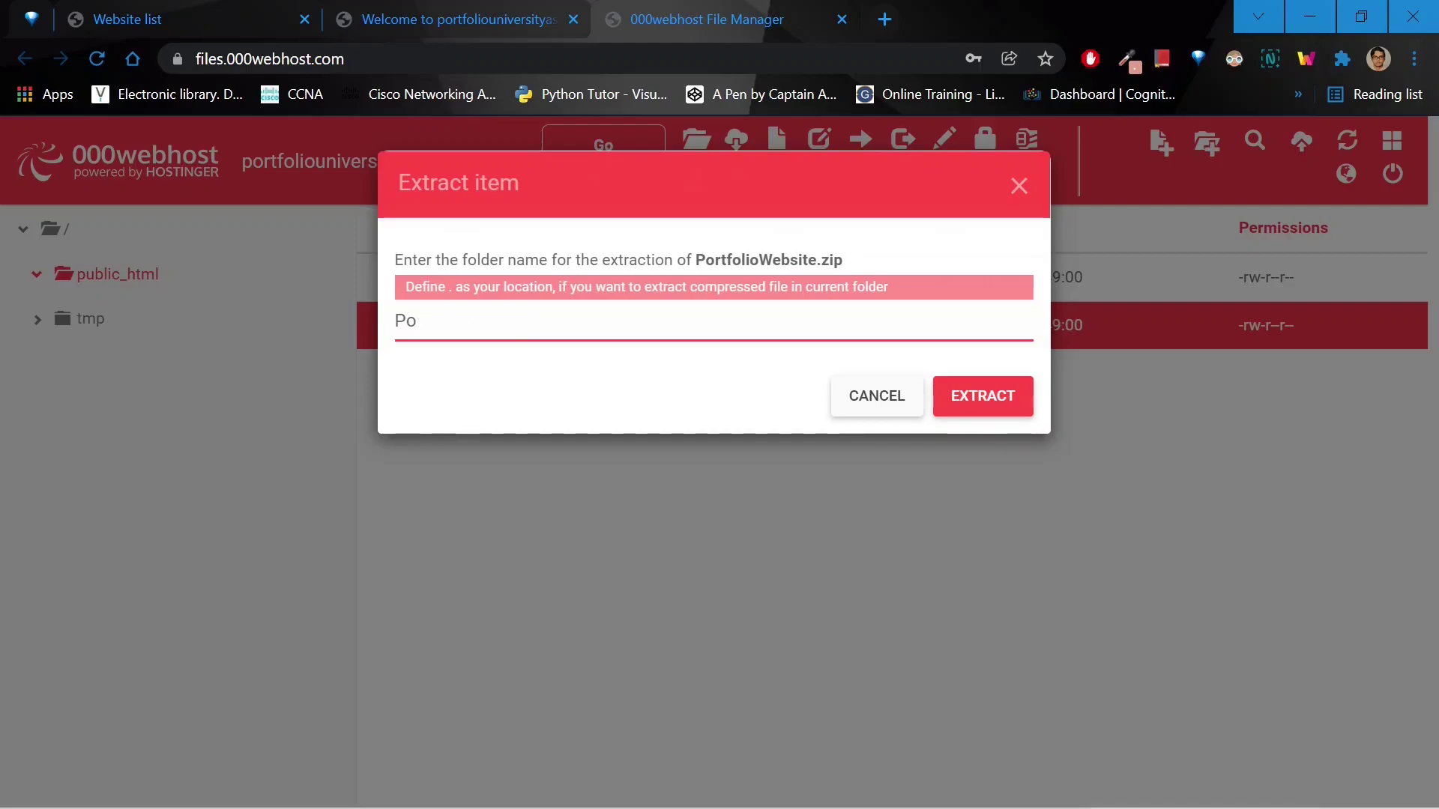
{"action": "key", "text": "BackSpace"}
{"action": "mouse_move", "coordinate": [397, 285]}
{"action": "left_mouse_down"}
{"action": "mouse_move", "coordinate": [446, 305]}
{"action": "mouse_move", "coordinate": [888, 294]}
{"action": "mouse_move", "coordinate": [554, 295]}
{"action": "left_mouse_up"}
{"action": "left_click", "coordinate": [553, 323]}
{"action": "type", "text": "."}
{"action": "left_click", "coordinate": [983, 397]}
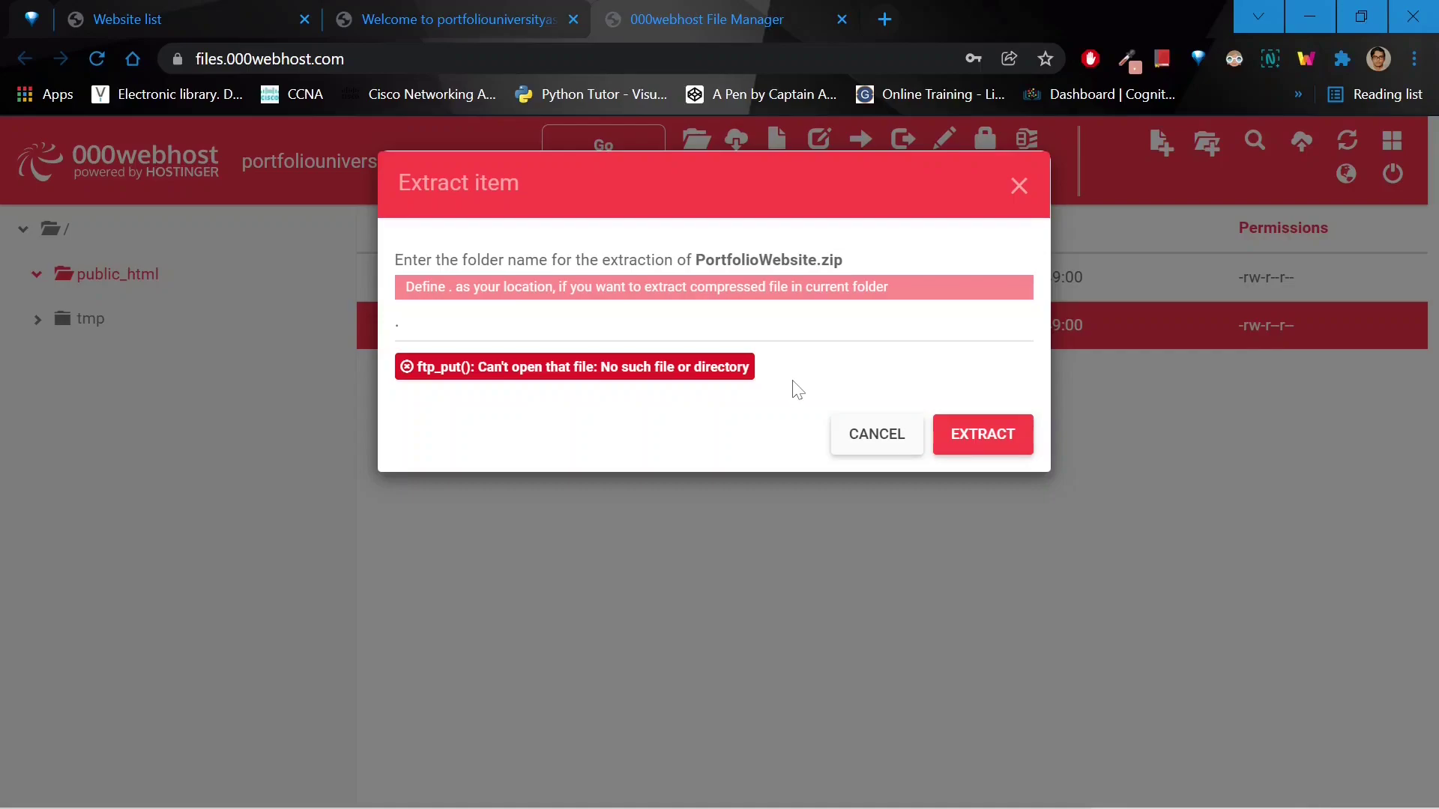
{"action": "left_click", "coordinate": [876, 440]}
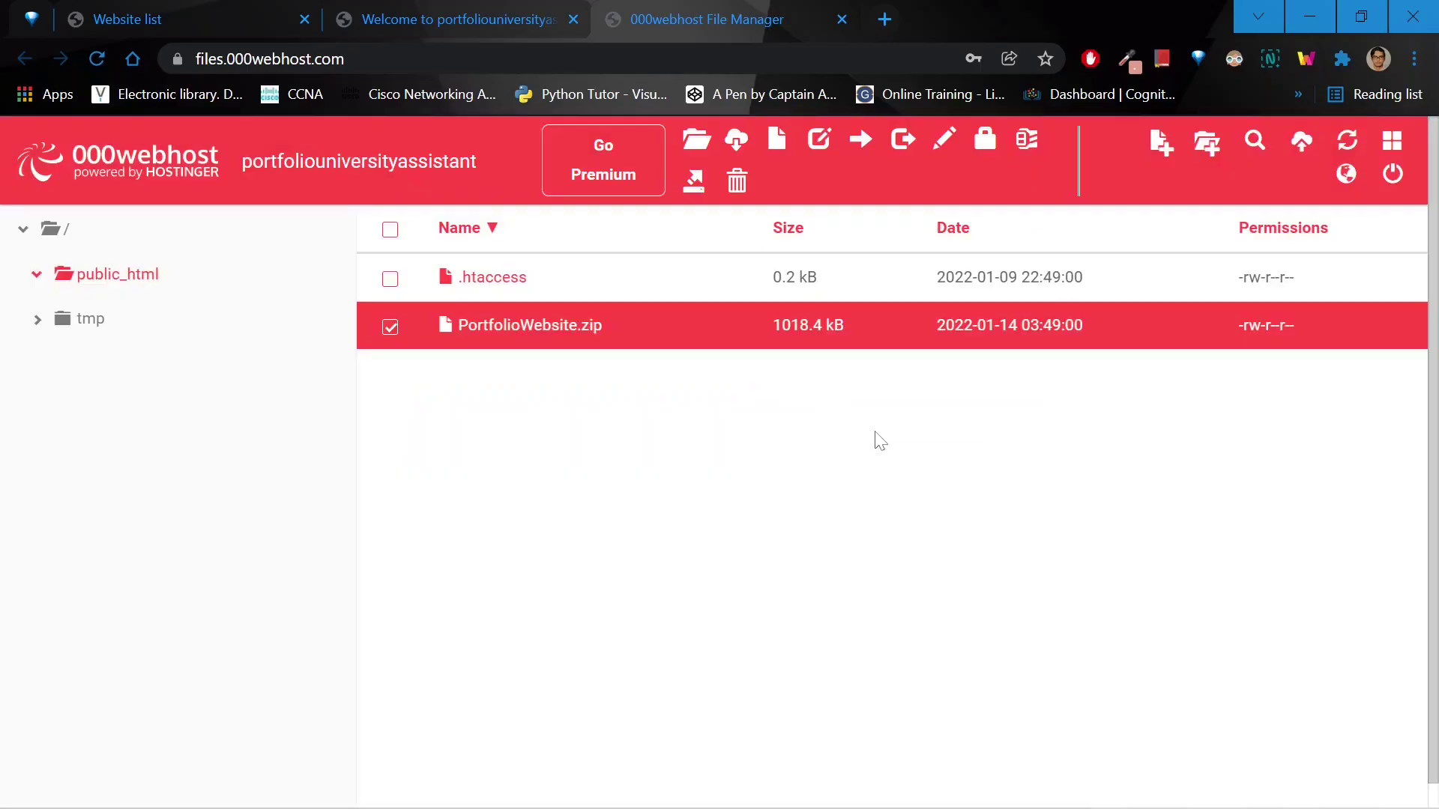
- Upload unzipper.php from the unzipper-master folder into public_html beside the zip
{"action": "left_click", "coordinate": [1305, 152]}
{"action": "left_click", "coordinate": [851, 324]}
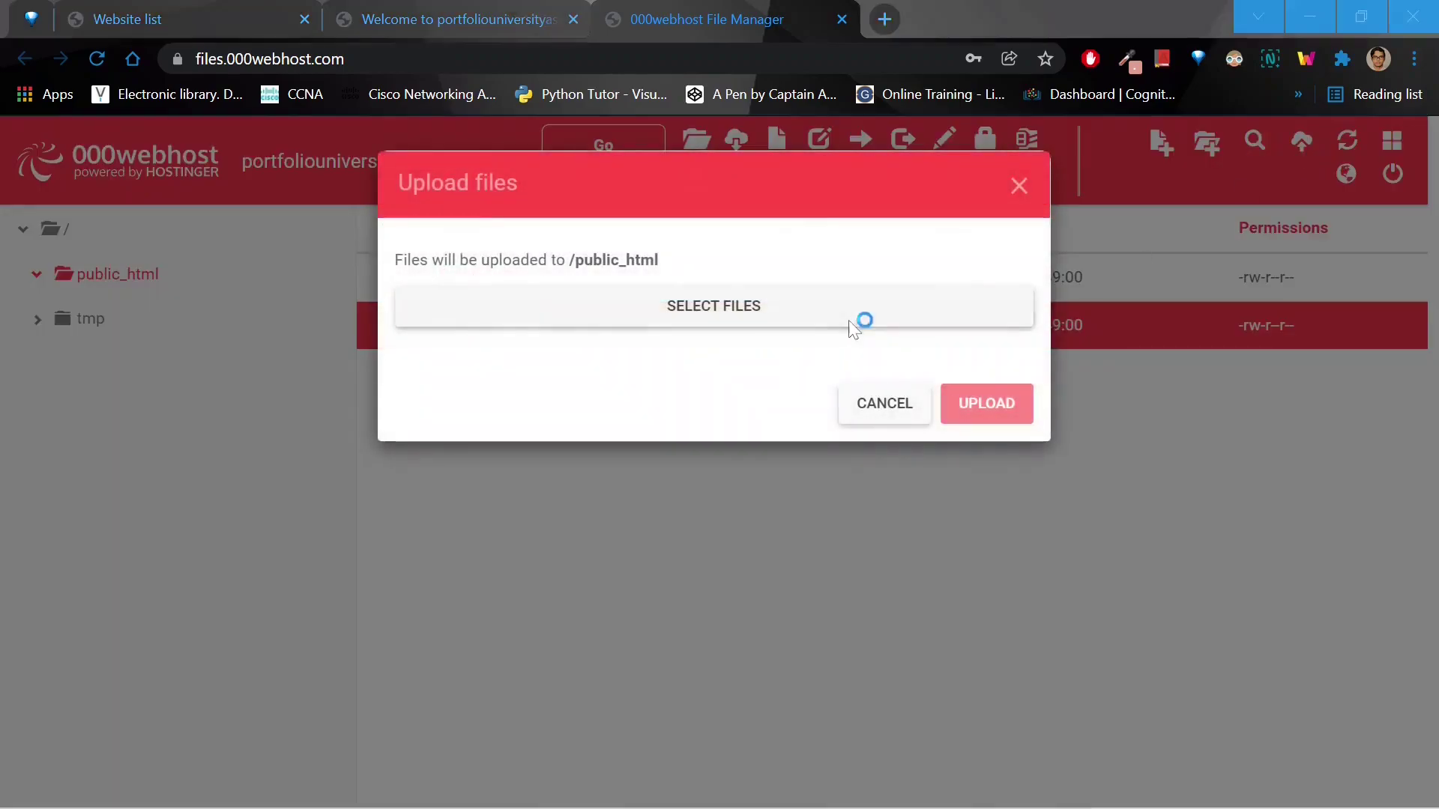
{"action": "double_click", "coordinate": [417, 266]}
{"action": "left_click", "coordinate": [271, 251]}
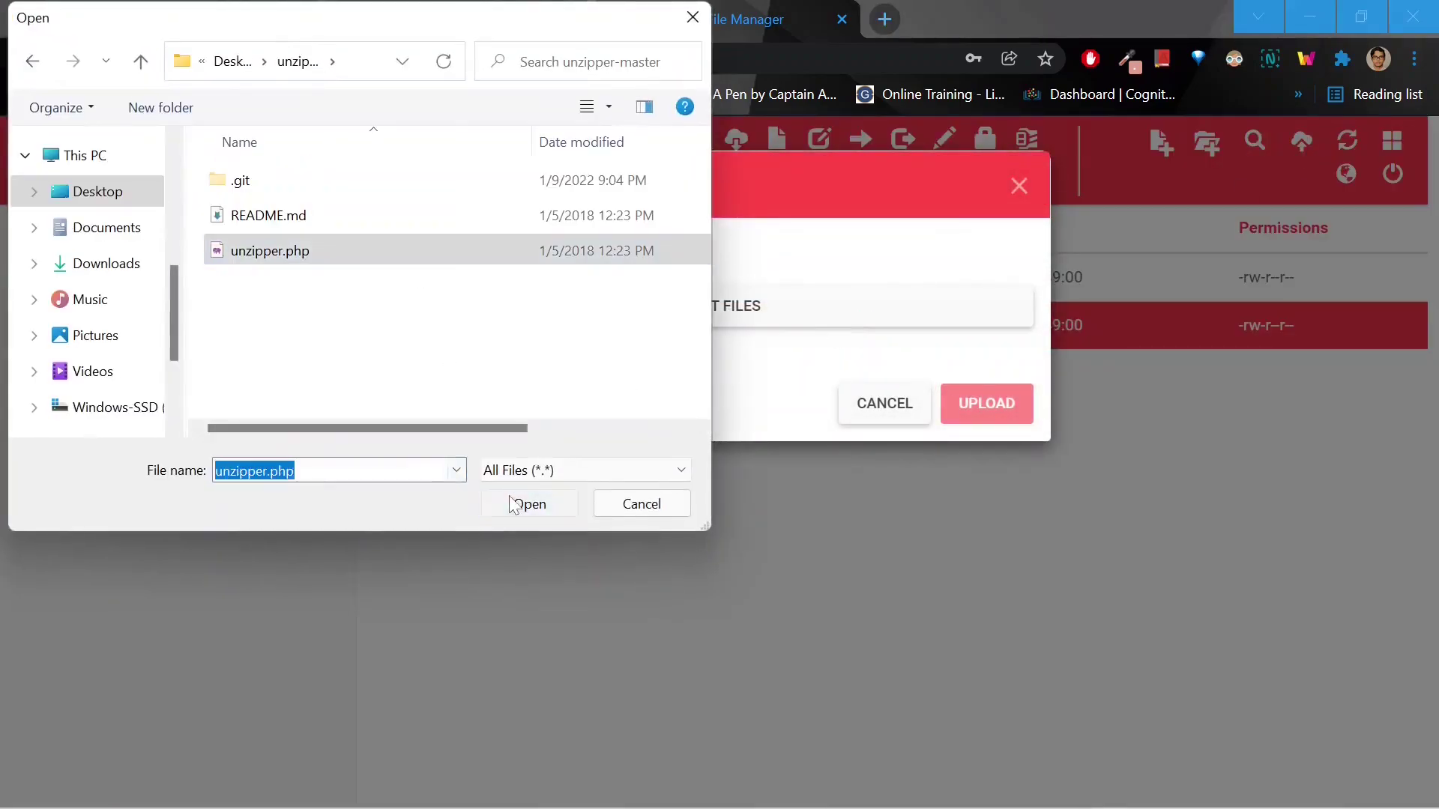
{"action": "left_click", "coordinate": [528, 503]}
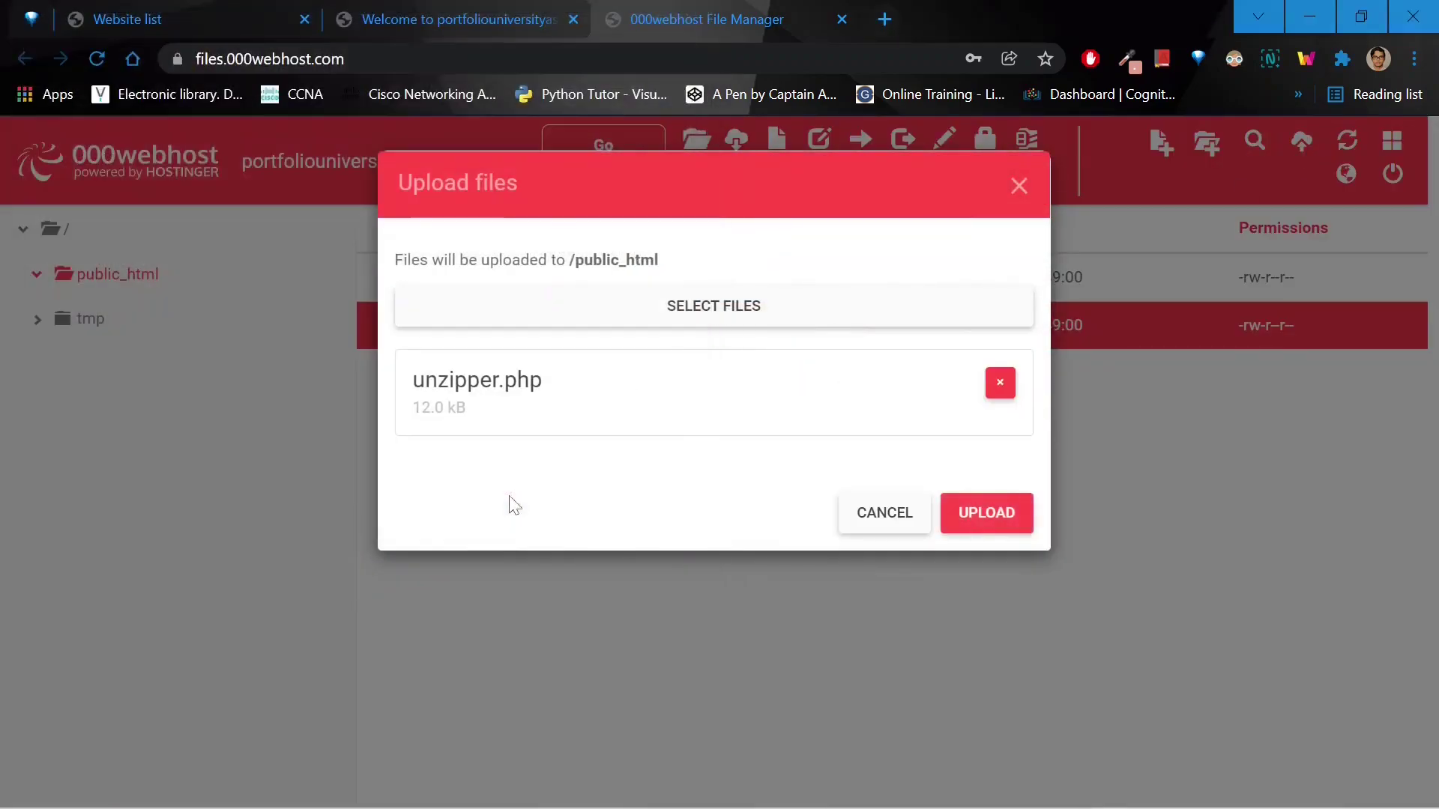
{"action": "left_click", "coordinate": [986, 513]}
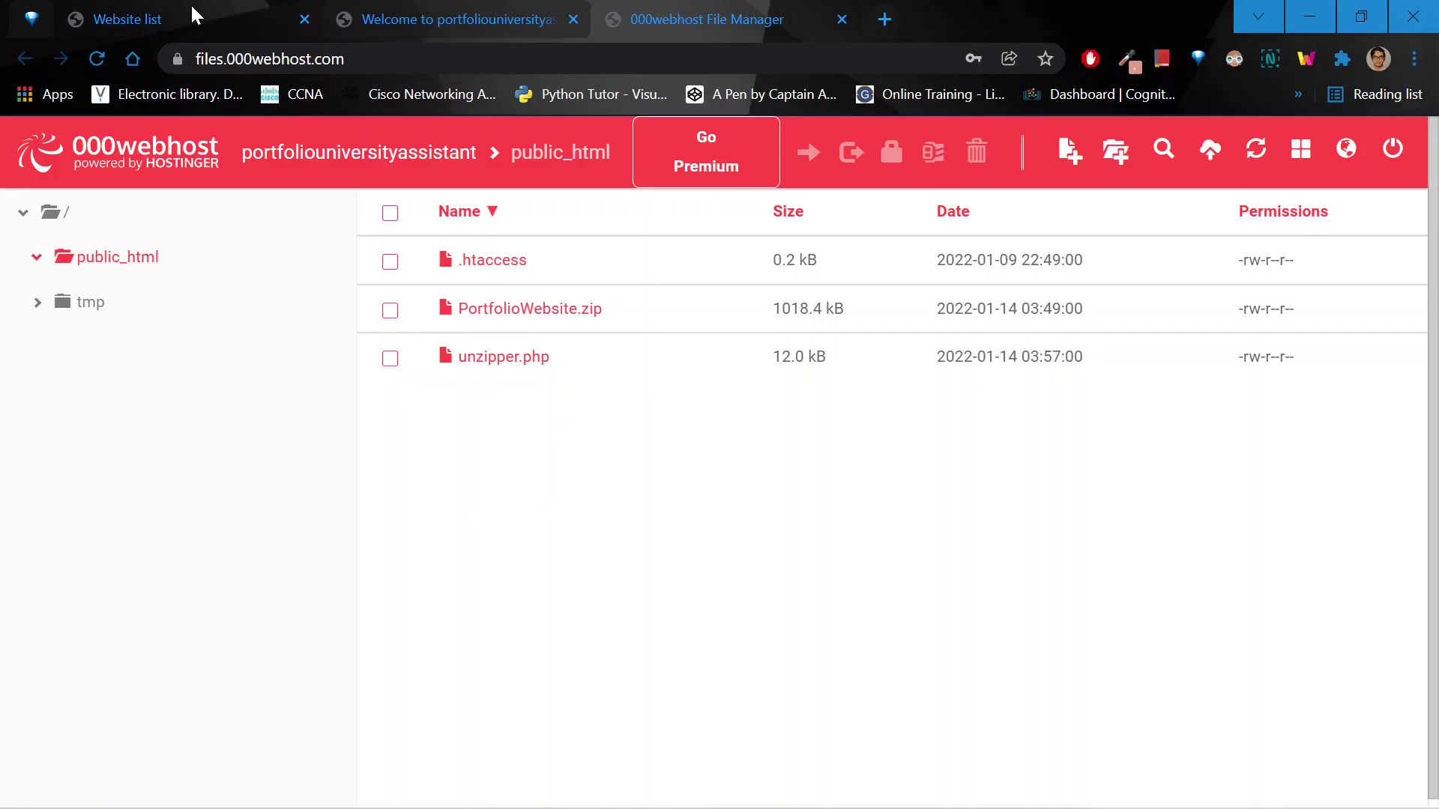
- Check the site's root address still shows the default welcome page
{"action": "left_click", "coordinate": [229, 10]}
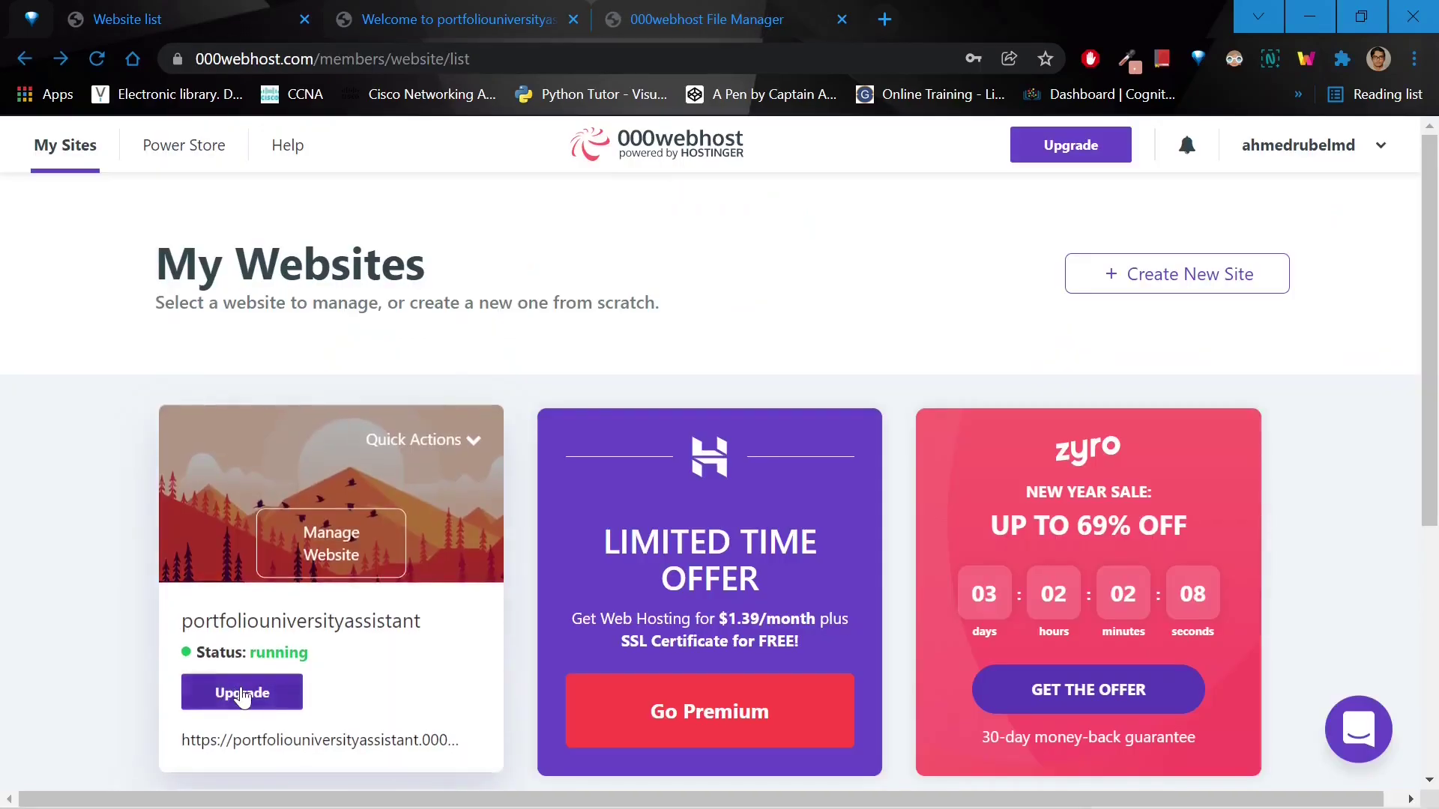
{"action": "scroll", "coordinate": [367, 706], "scroll_direction": "down", "scroll_amount": 1}
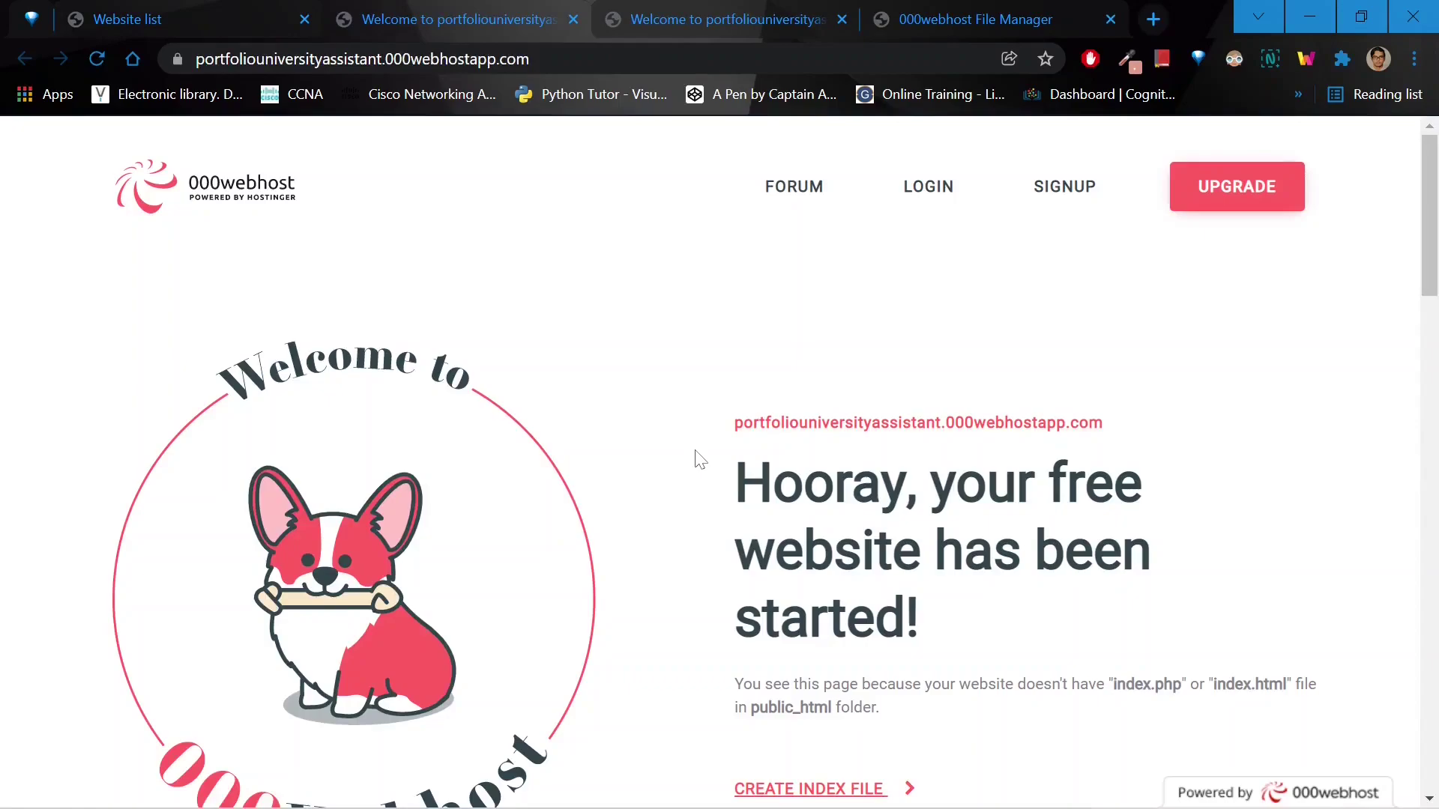
{"action": "left_click", "coordinate": [449, 60]}
{"action": "left_click", "coordinate": [674, 59]}
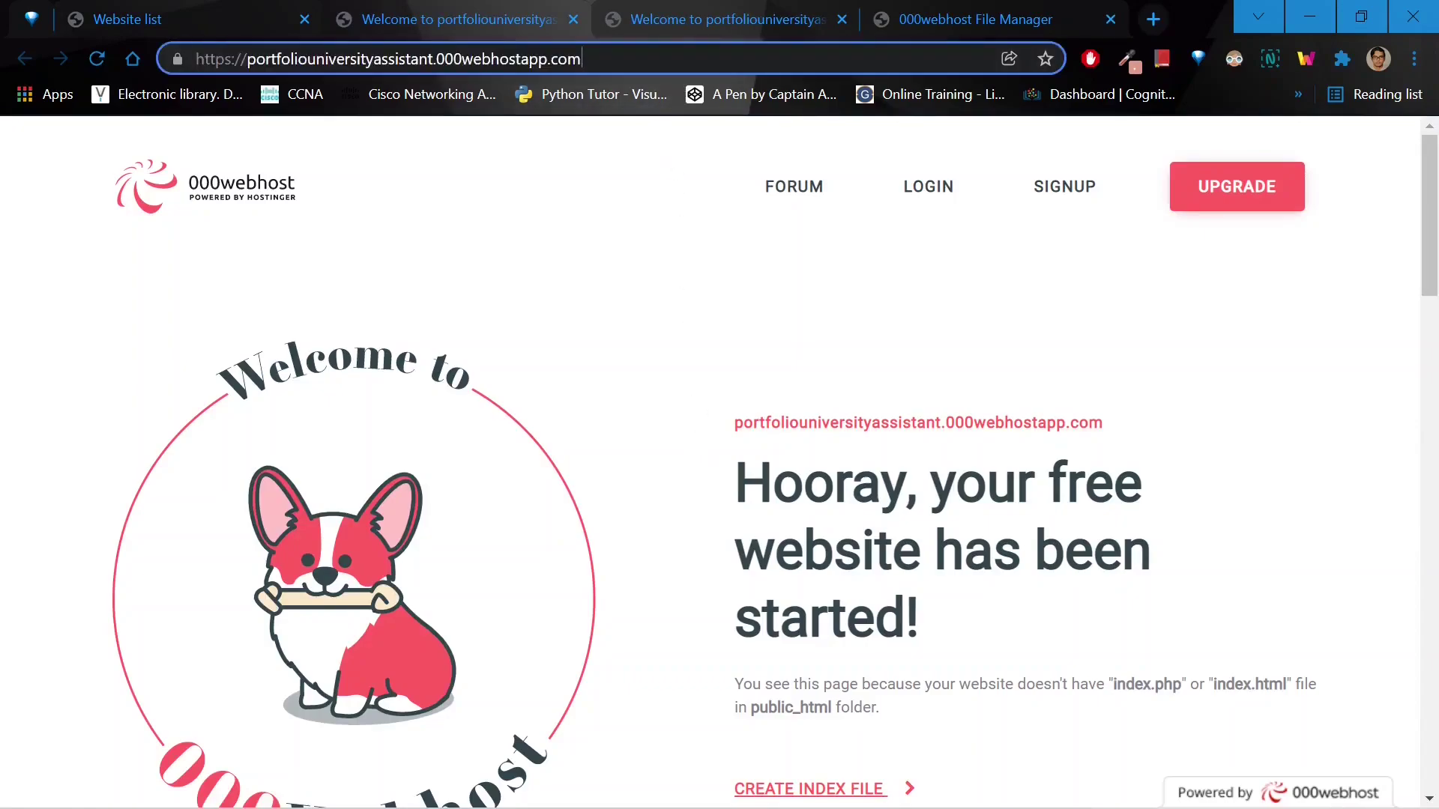
{"action": "type", "text": "/"}
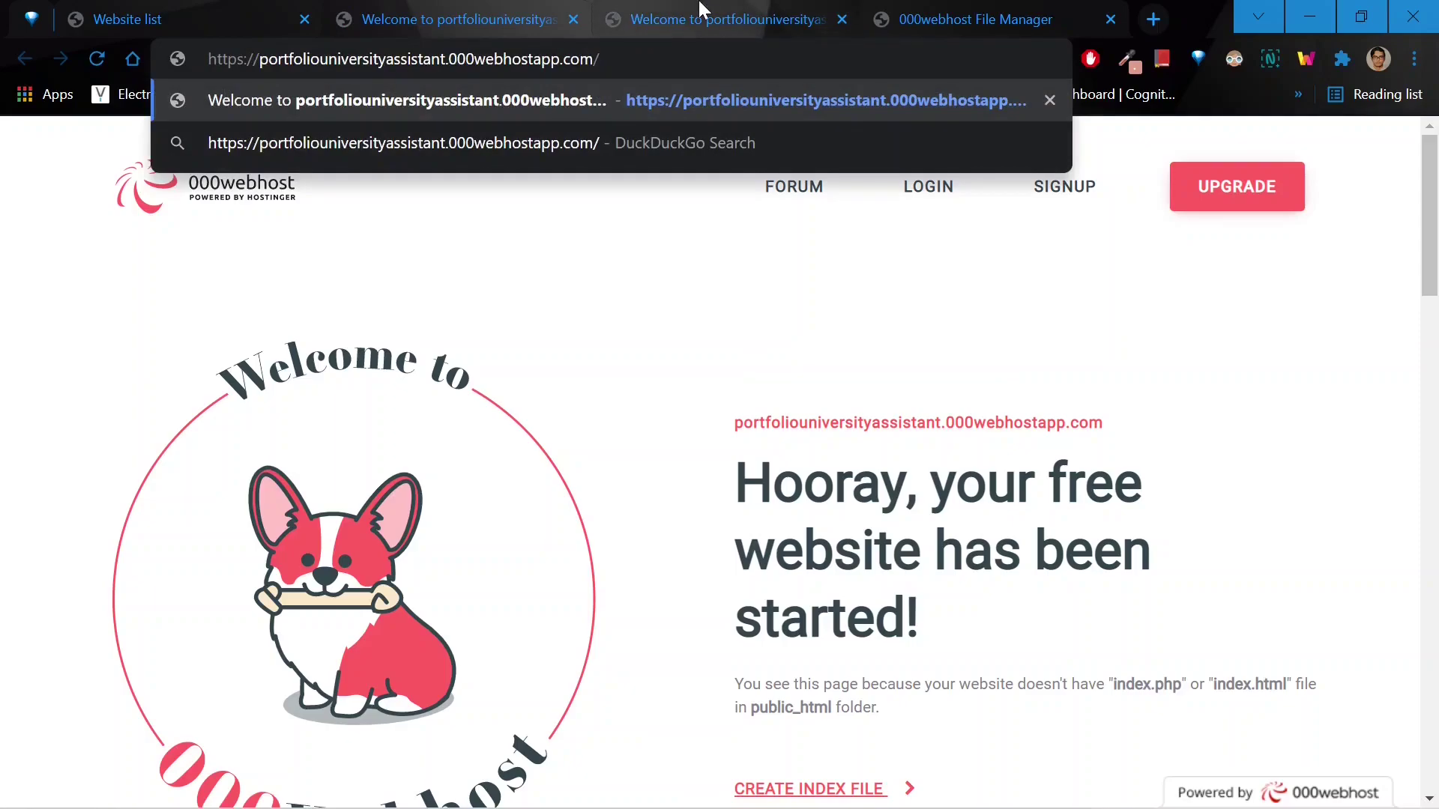
{"action": "left_click", "coordinate": [699, 9]}
{"action": "left_click", "coordinate": [888, 13]}
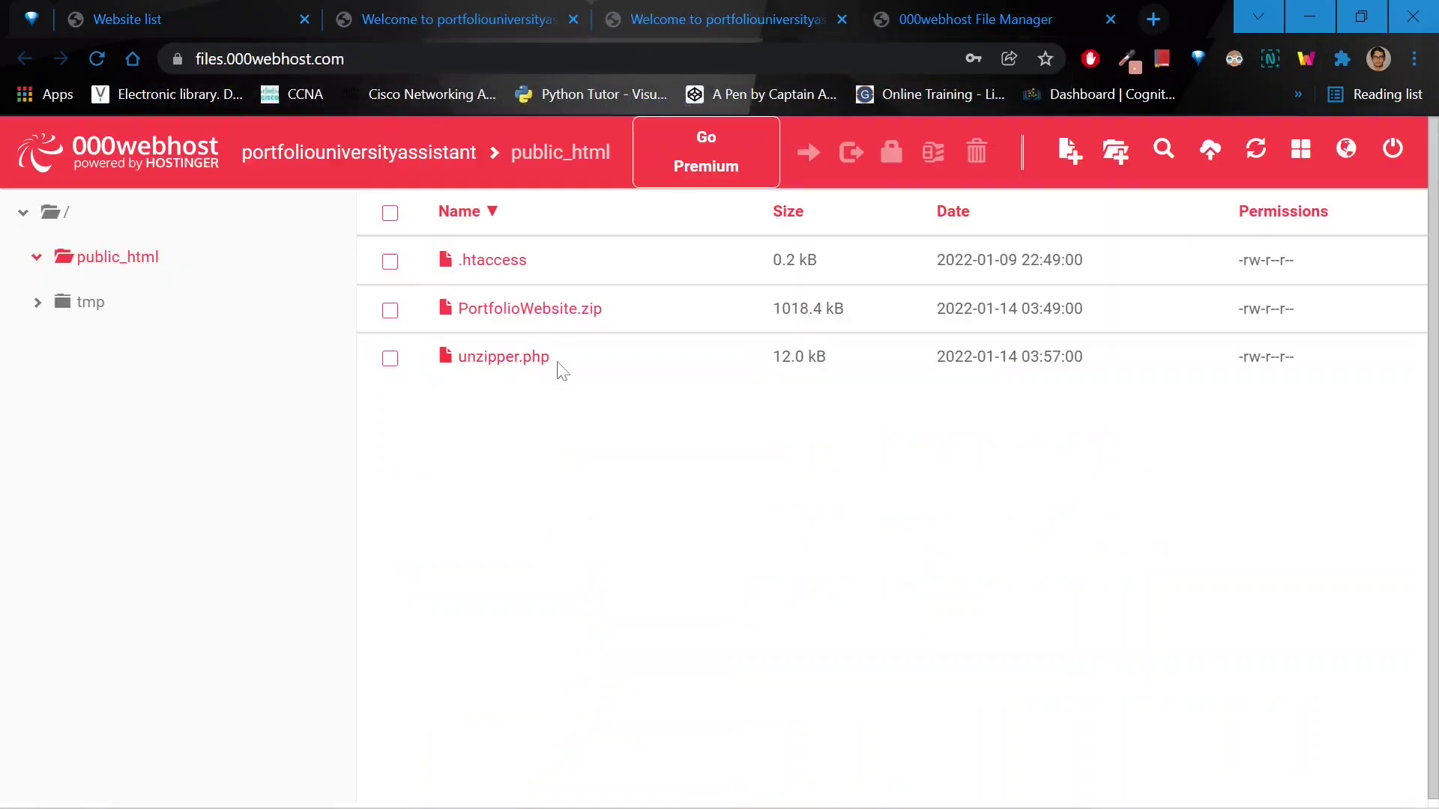
- Place the cursor at the end of the site address, ready to append /unzipper.php
{"action": "left_click", "coordinate": [708, 12]}
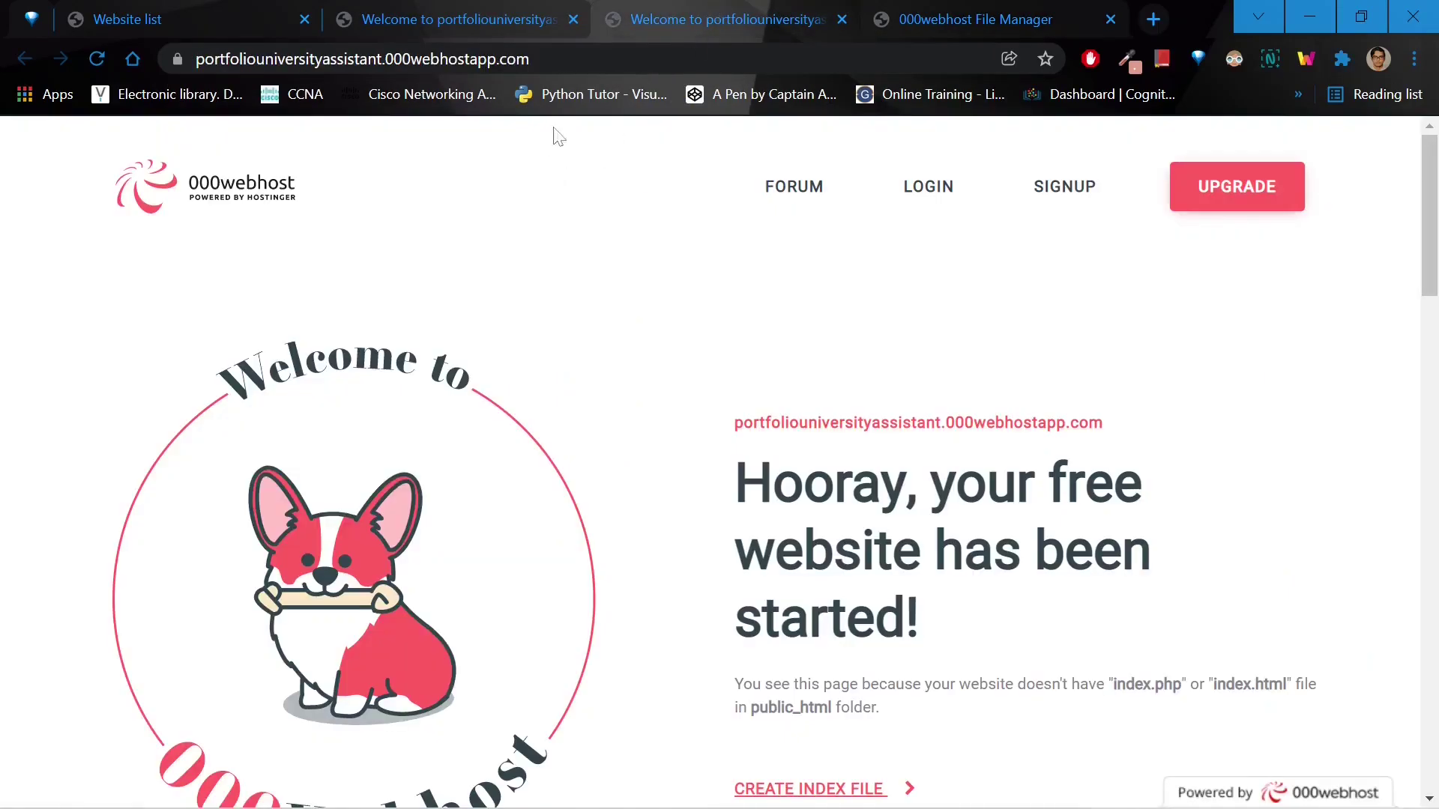
{"action": "left_click", "coordinate": [831, 58]}
{"action": "key", "text": "End"}
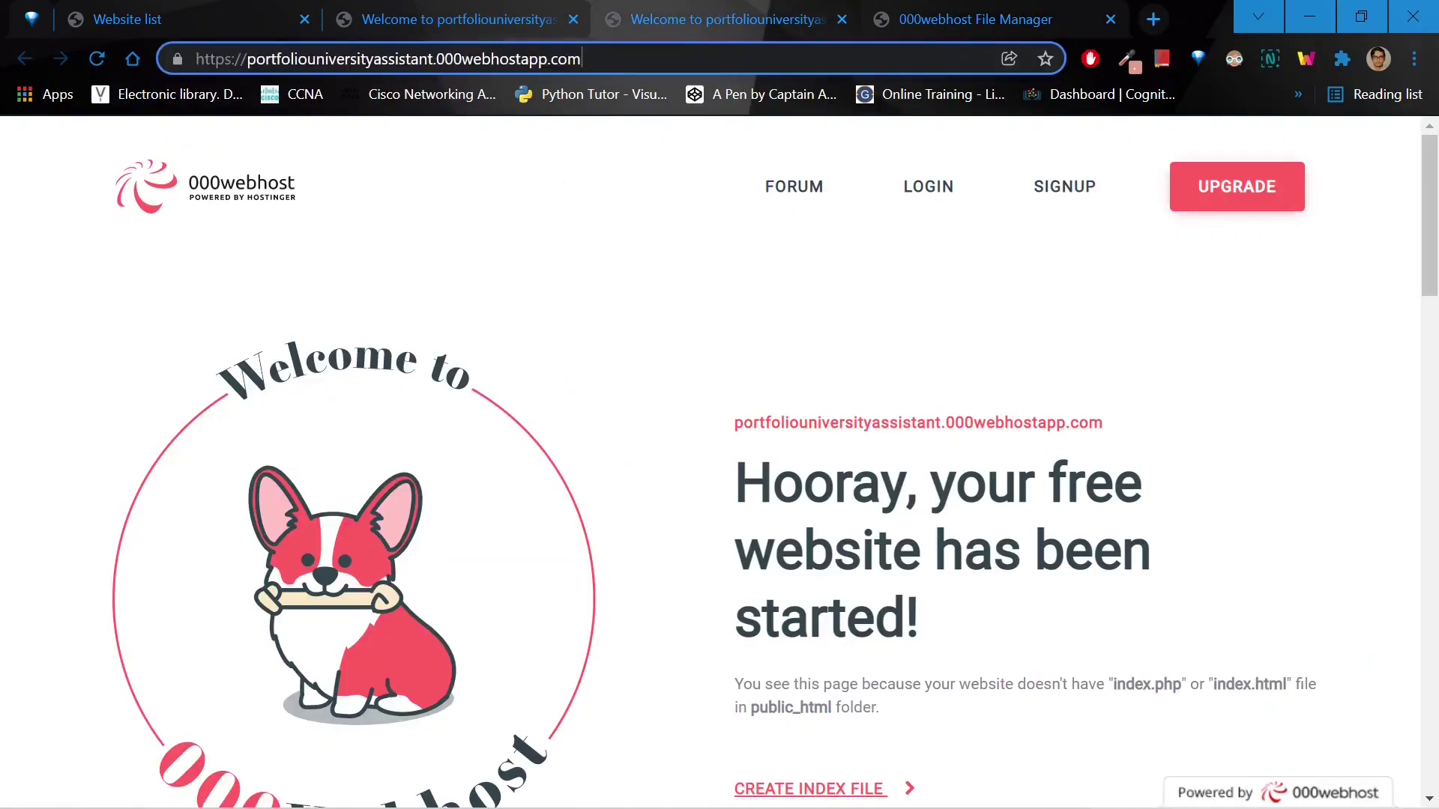
{"action": "type", "text": "/unzipper.php"}
- Run unzipper.php and extract PortfolioWebsite.zip into the current directory successfully
{"action": "key", "text": "Return"}
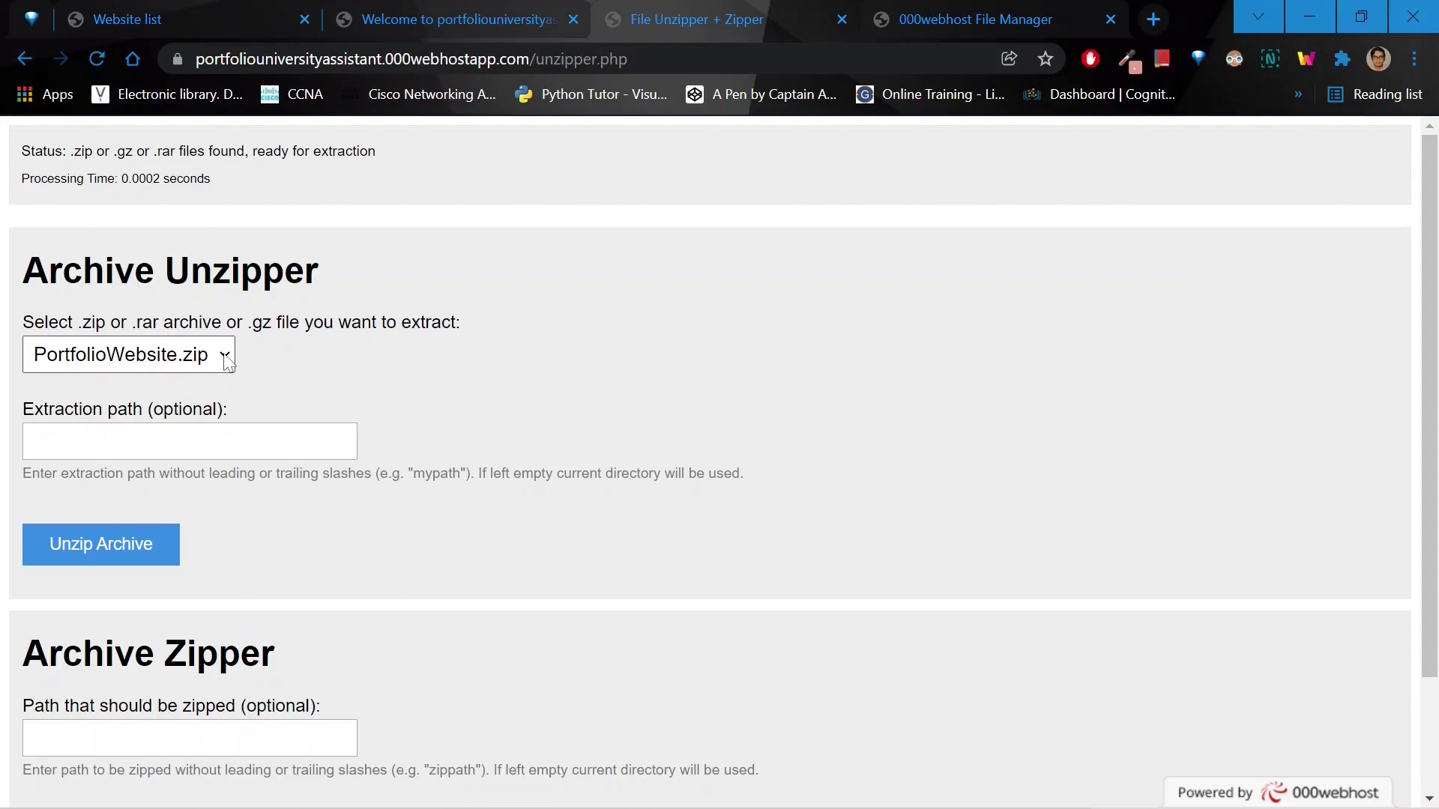
{"action": "left_click", "coordinate": [156, 551]}
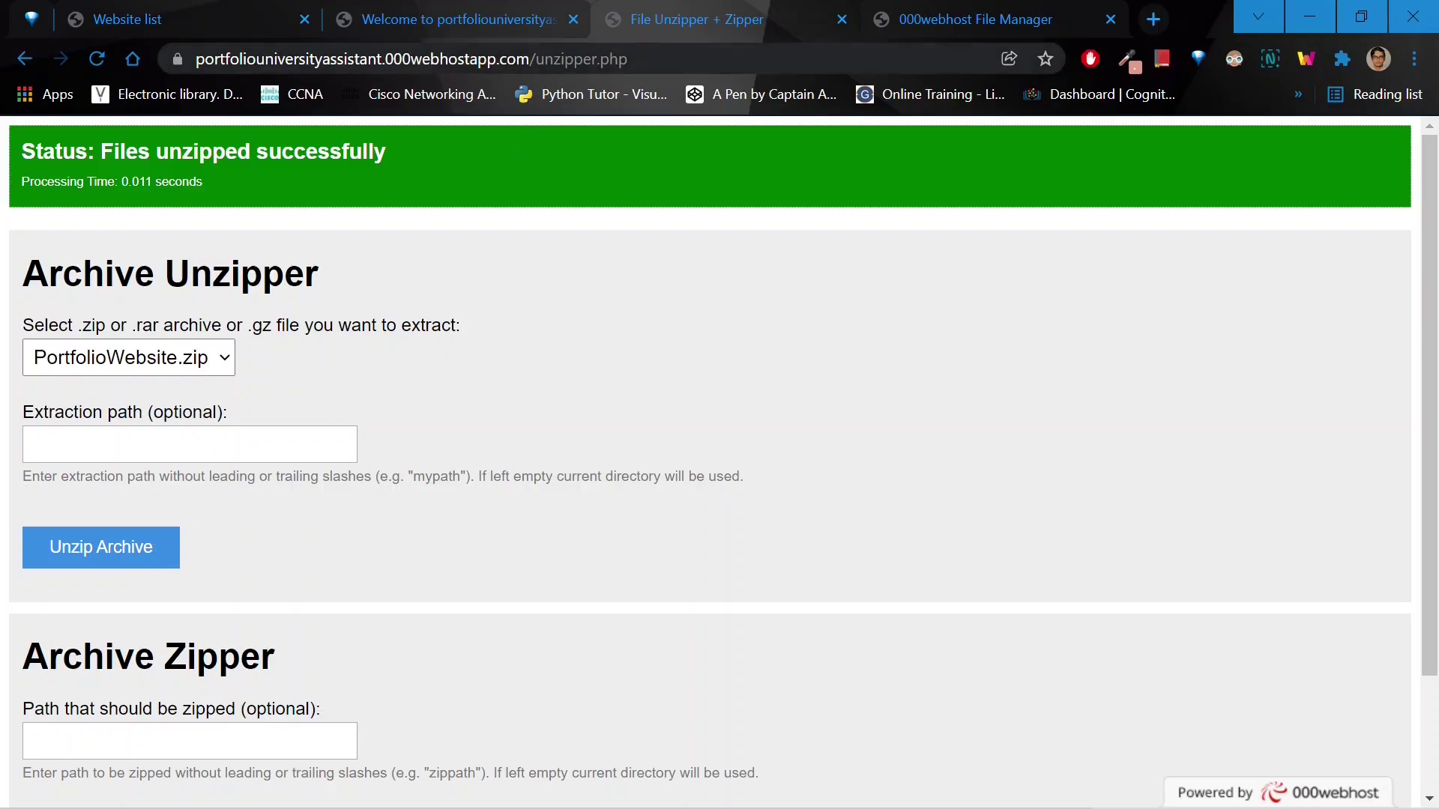
{"action": "left_click", "coordinate": [949, 14]}
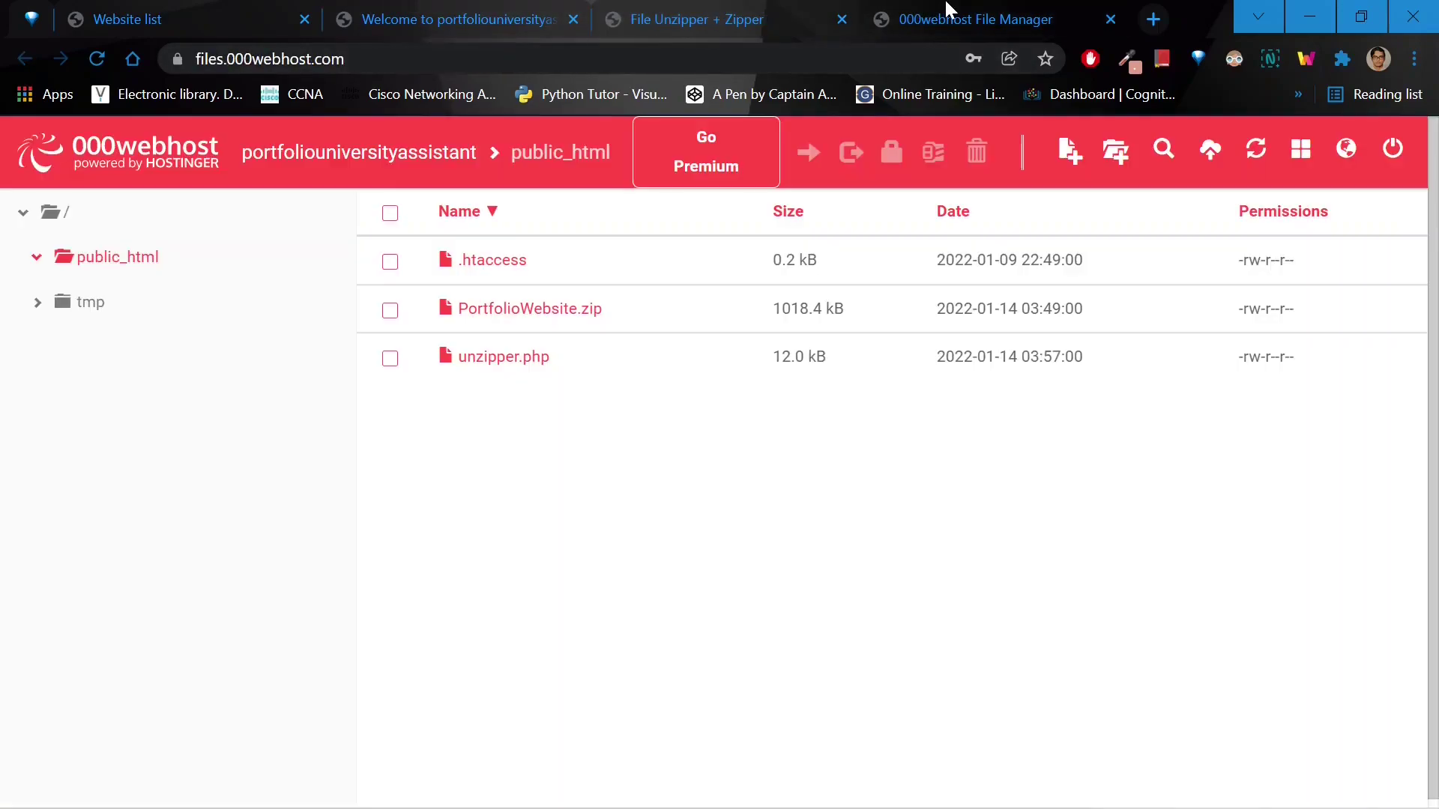
- Refresh the file manager and view the extracted contents of public_html
{"action": "left_click", "coordinate": [96, 60]}
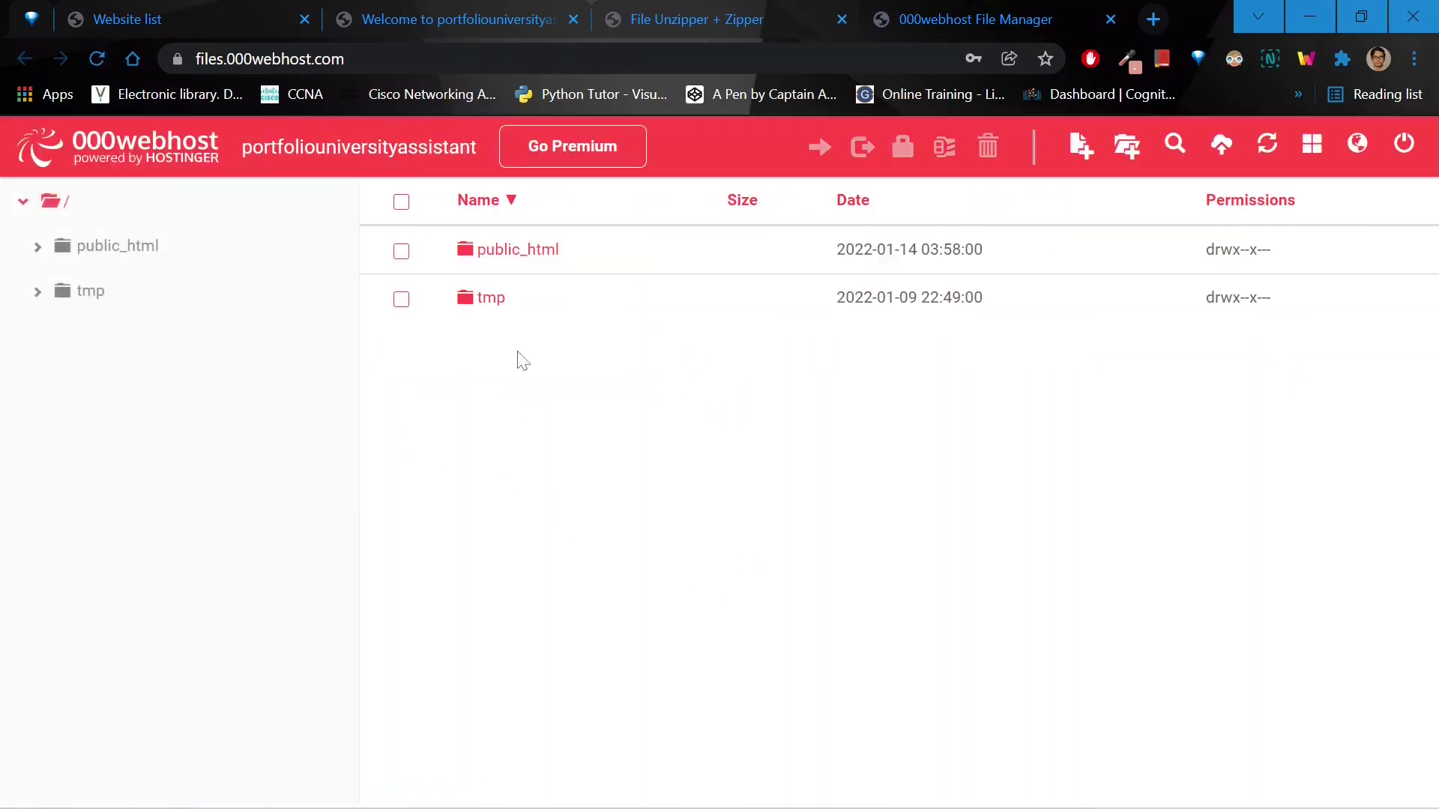
{"action": "left_click", "coordinate": [515, 257]}
{"action": "double_click", "coordinate": [514, 258]}
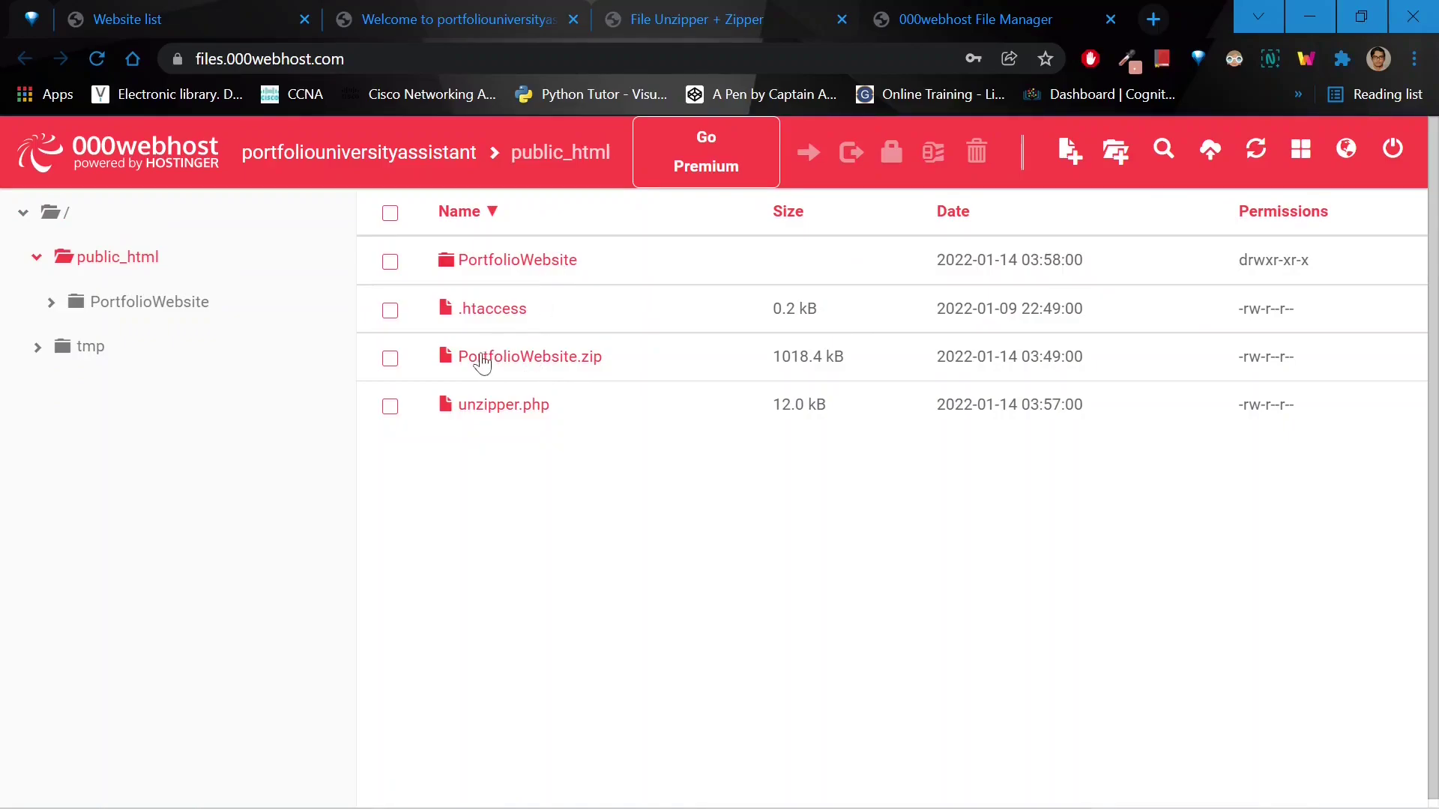
- Delete PortfolioWebsite.zip from public_html, leaving the PortfolioWebsite folder
{"action": "left_click", "coordinate": [388, 360]}
{"action": "left_click", "coordinate": [388, 373]}
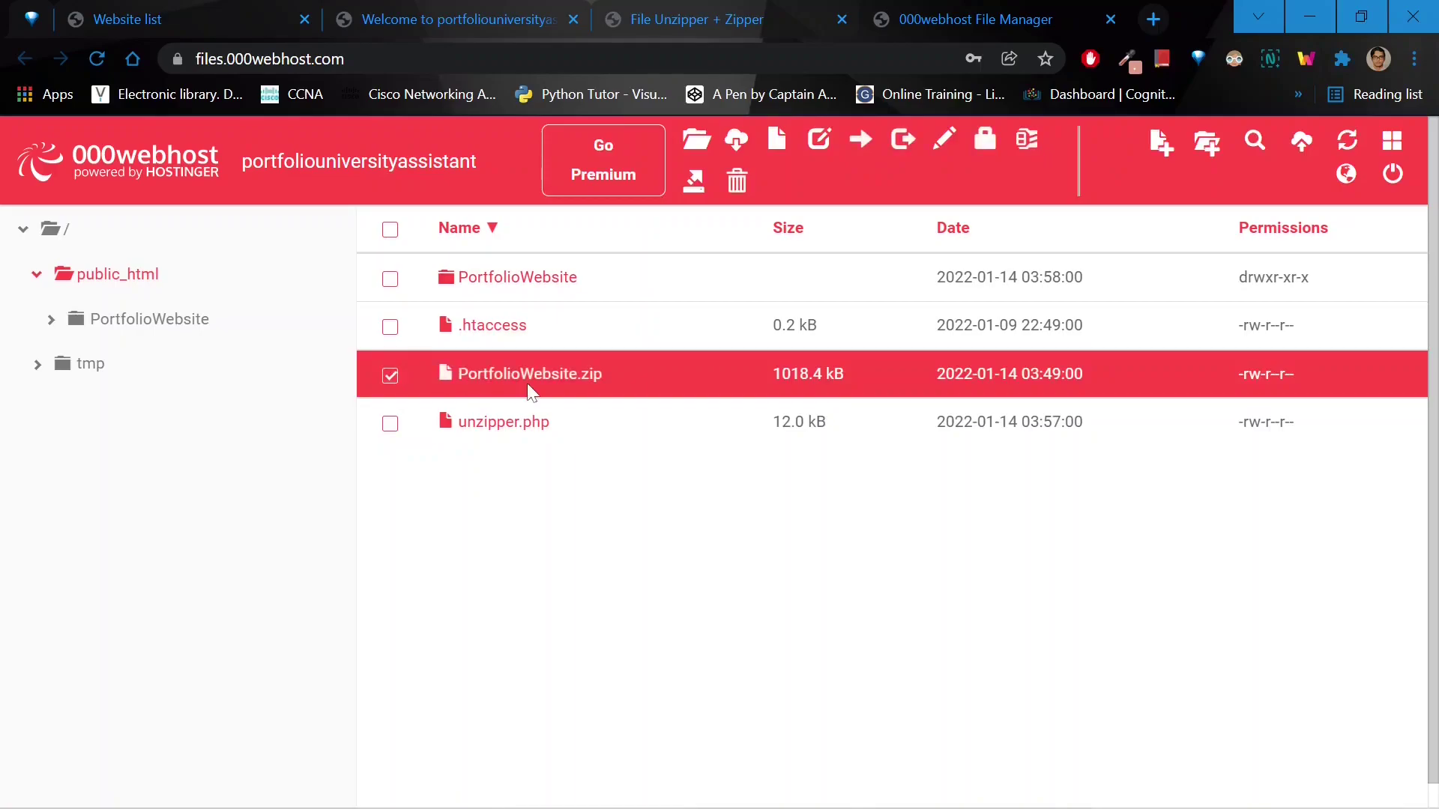
{"action": "left_click", "coordinate": [737, 183]}
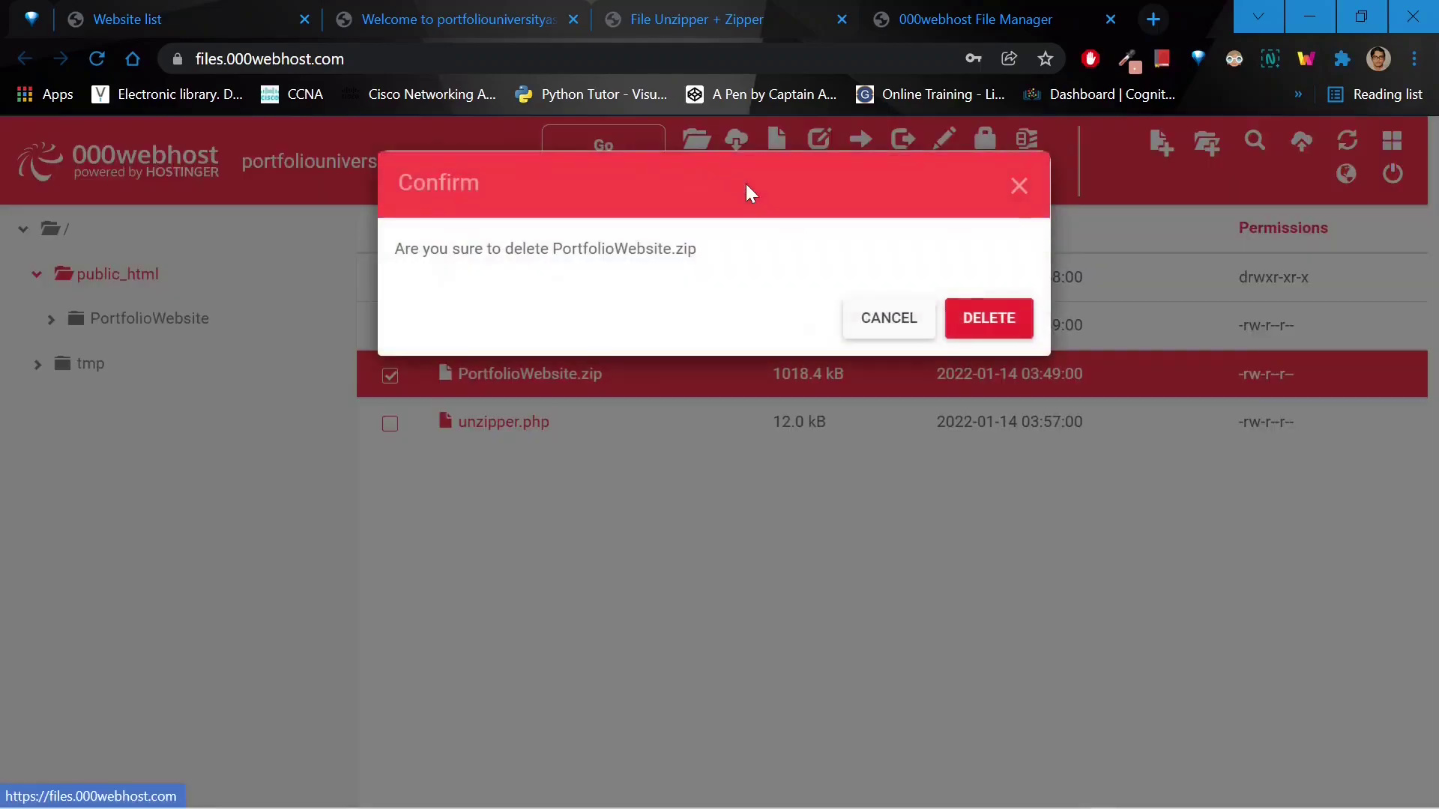
{"action": "left_click", "coordinate": [973, 319]}
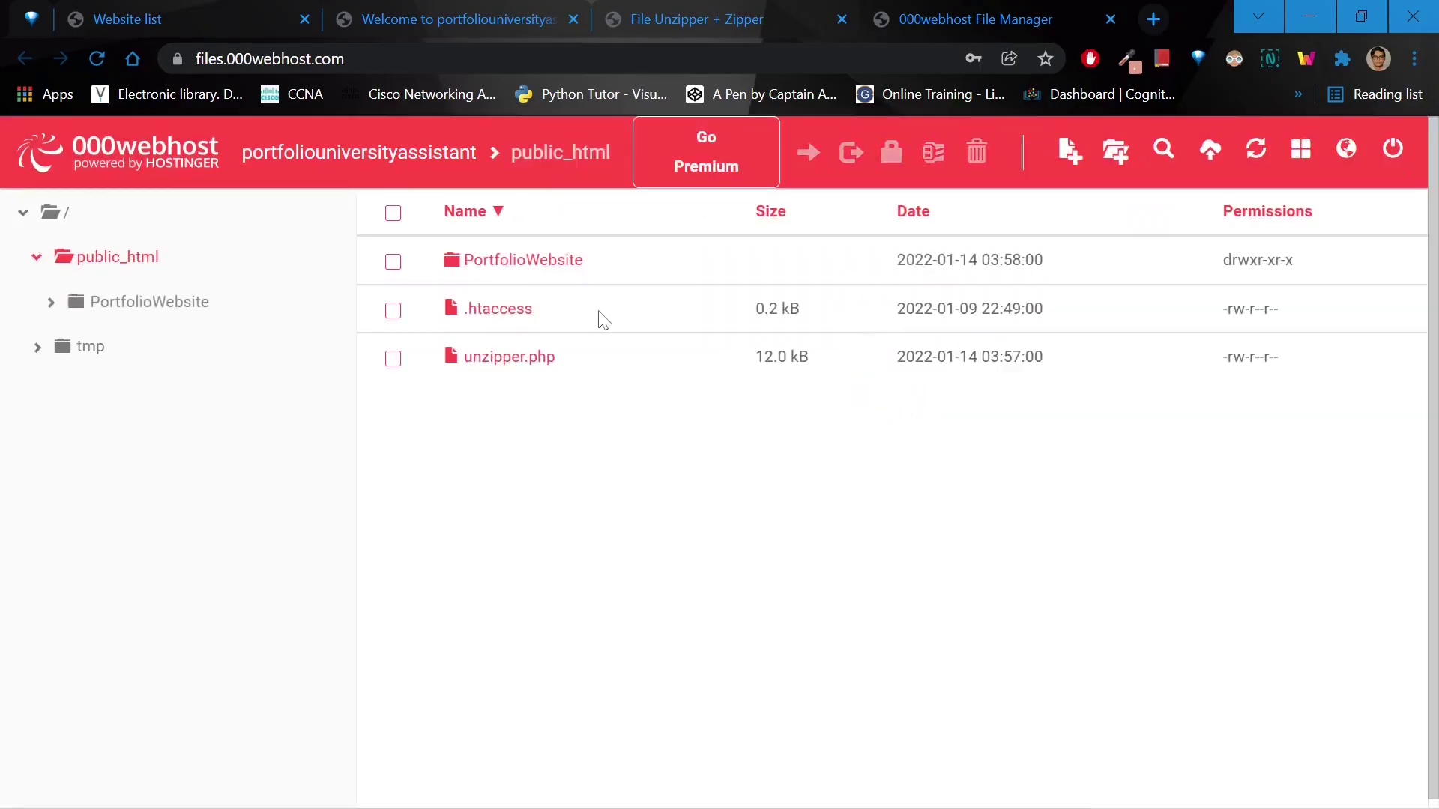
{"action": "left_click", "coordinate": [539, 270]}
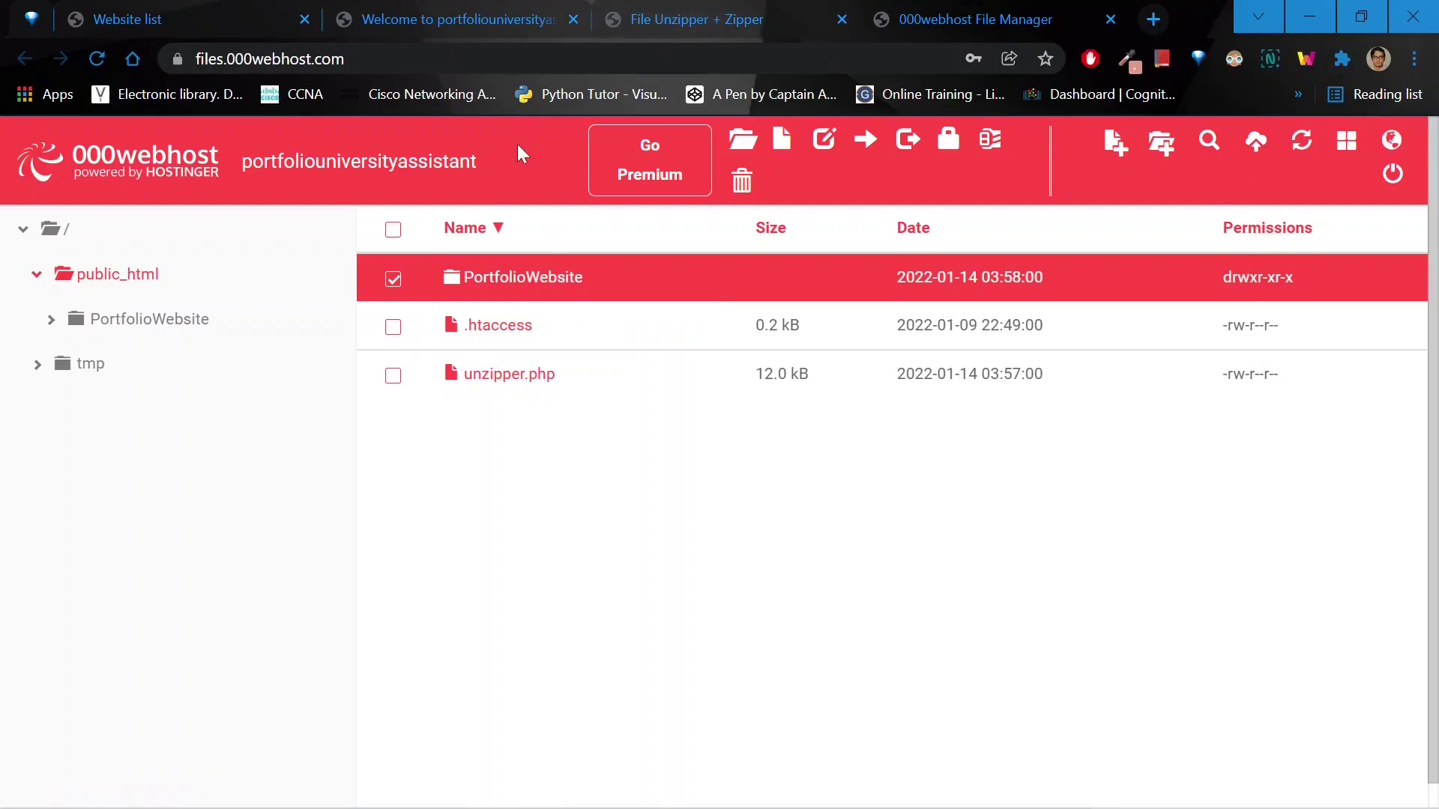
- Close the unzipper tab in Chrome
{"action": "left_click", "coordinate": [515, 14]}
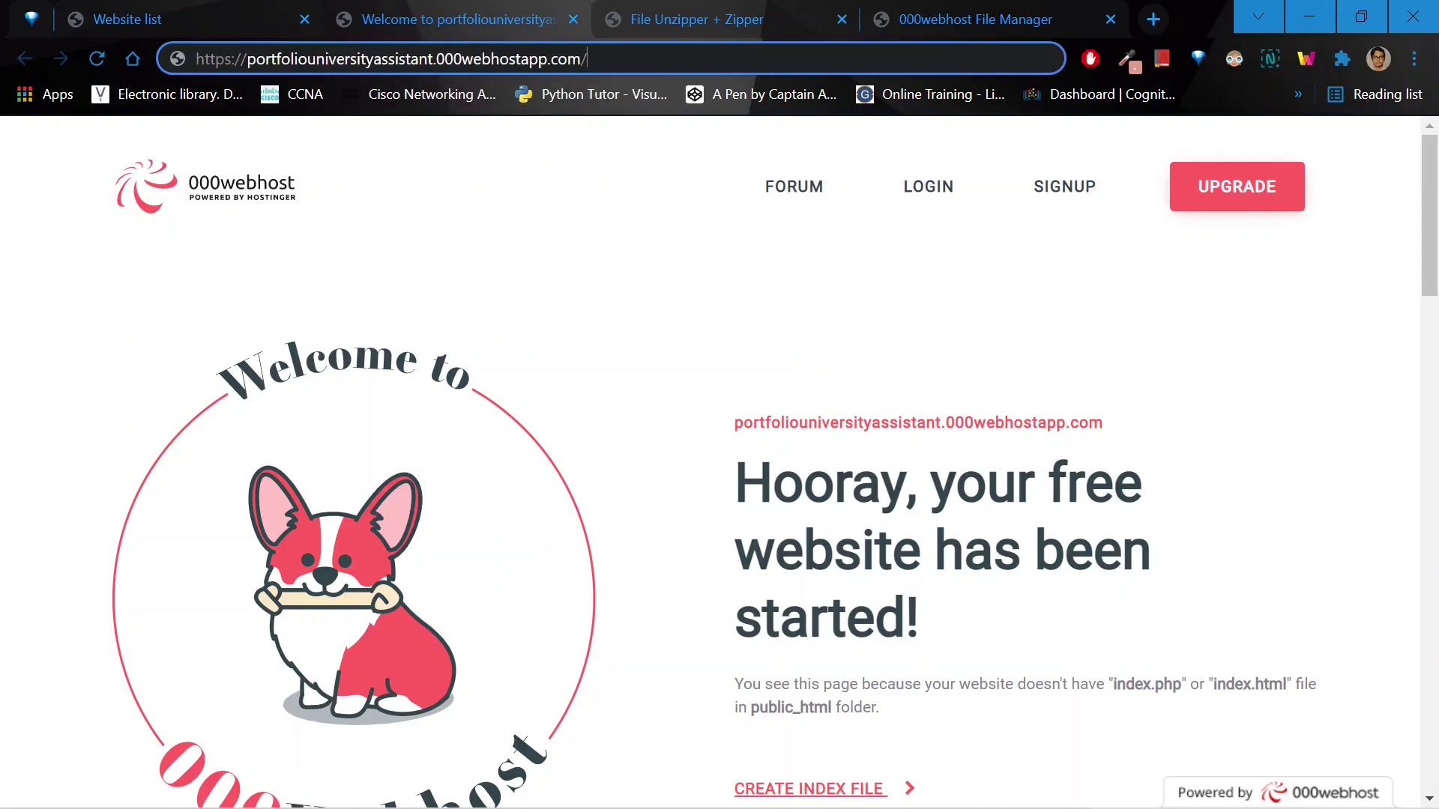
{"action": "left_click", "coordinate": [621, 35]}
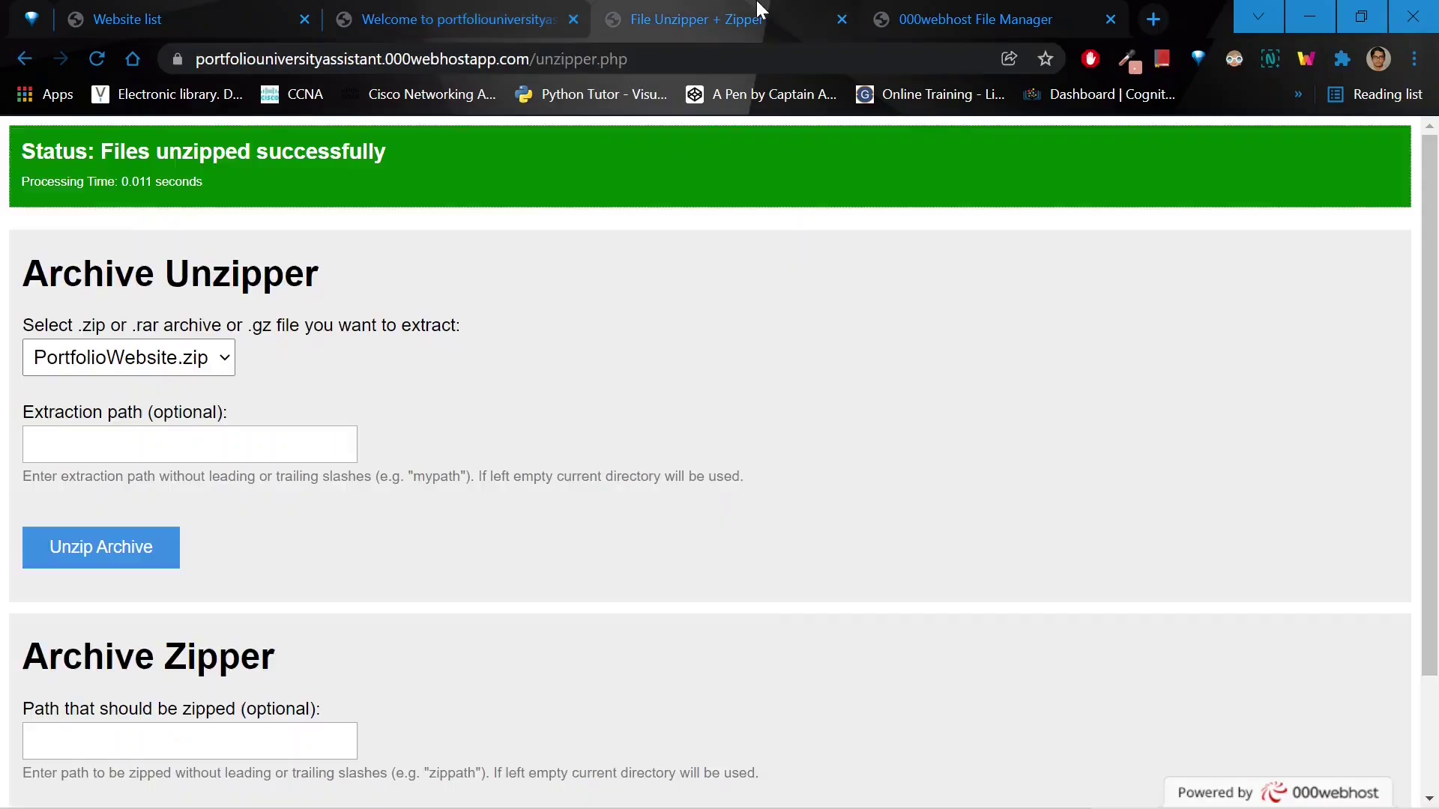
{"action": "left_click", "coordinate": [841, 20]}
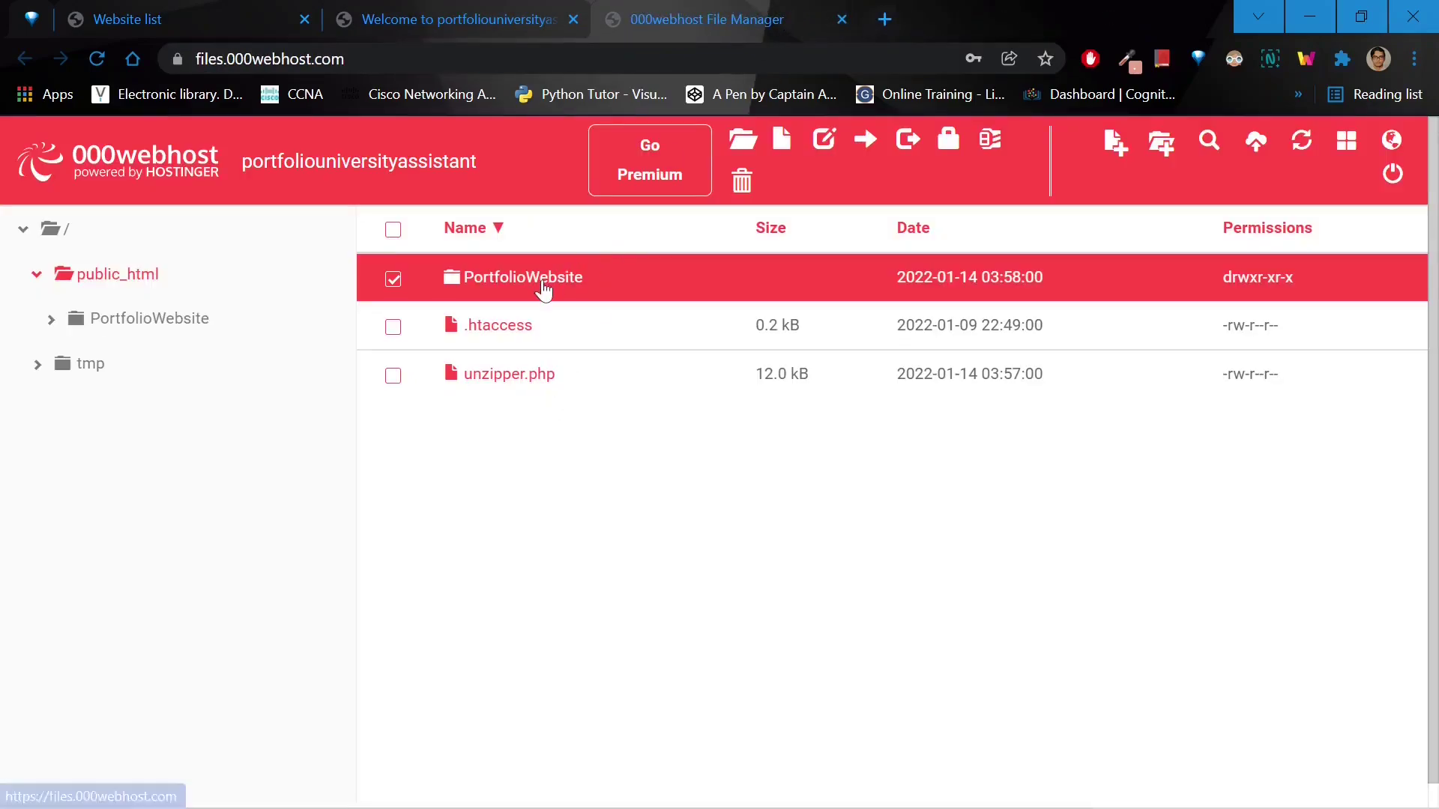
- Load the live portfolio site at the PortfolioWebsite/ address, then return to the file manager
{"action": "left_click", "coordinate": [483, 12]}
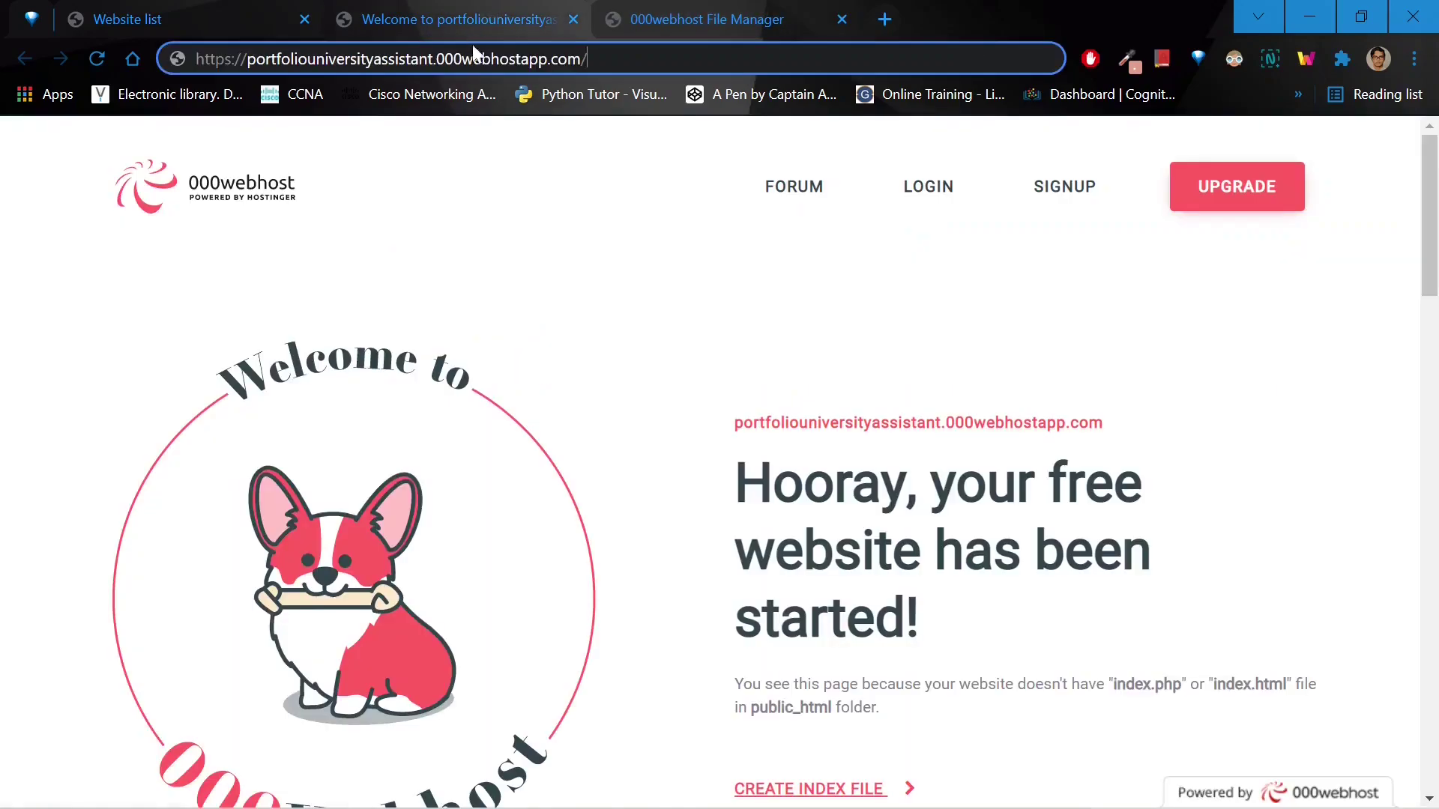
{"action": "type", "text": "Portfoli"}
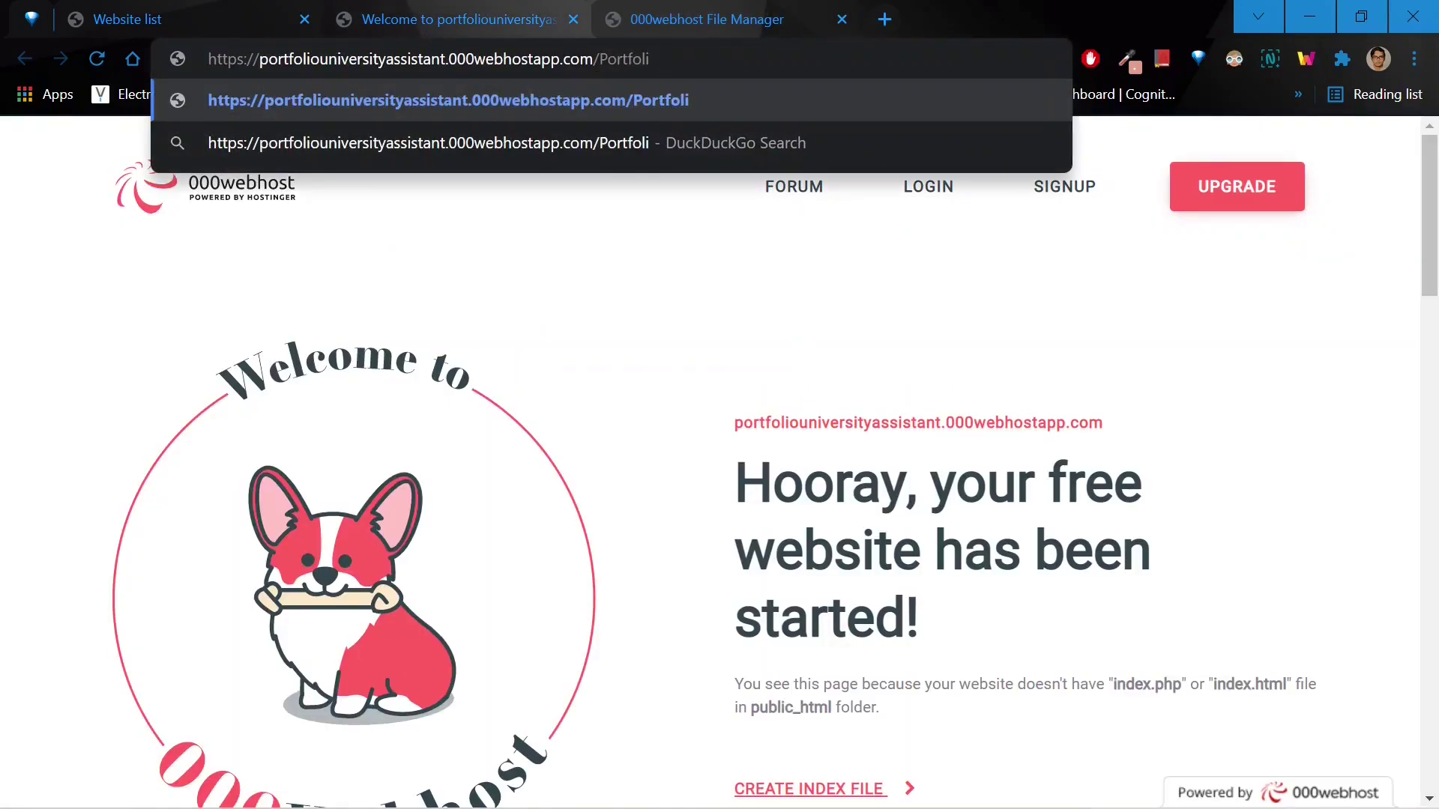
{"action": "type", "text": "oWebsite/"}
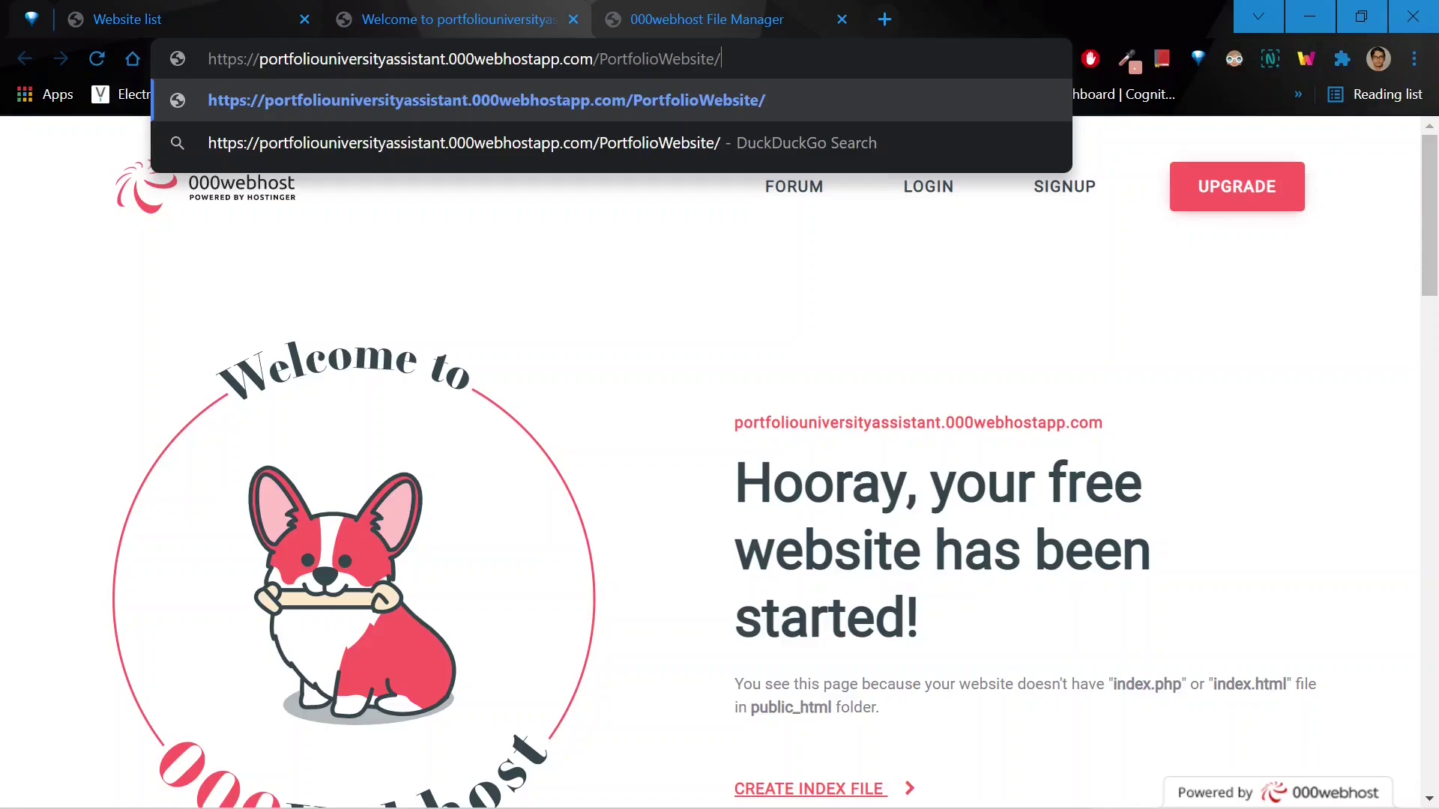
{"action": "key", "text": "Return"}
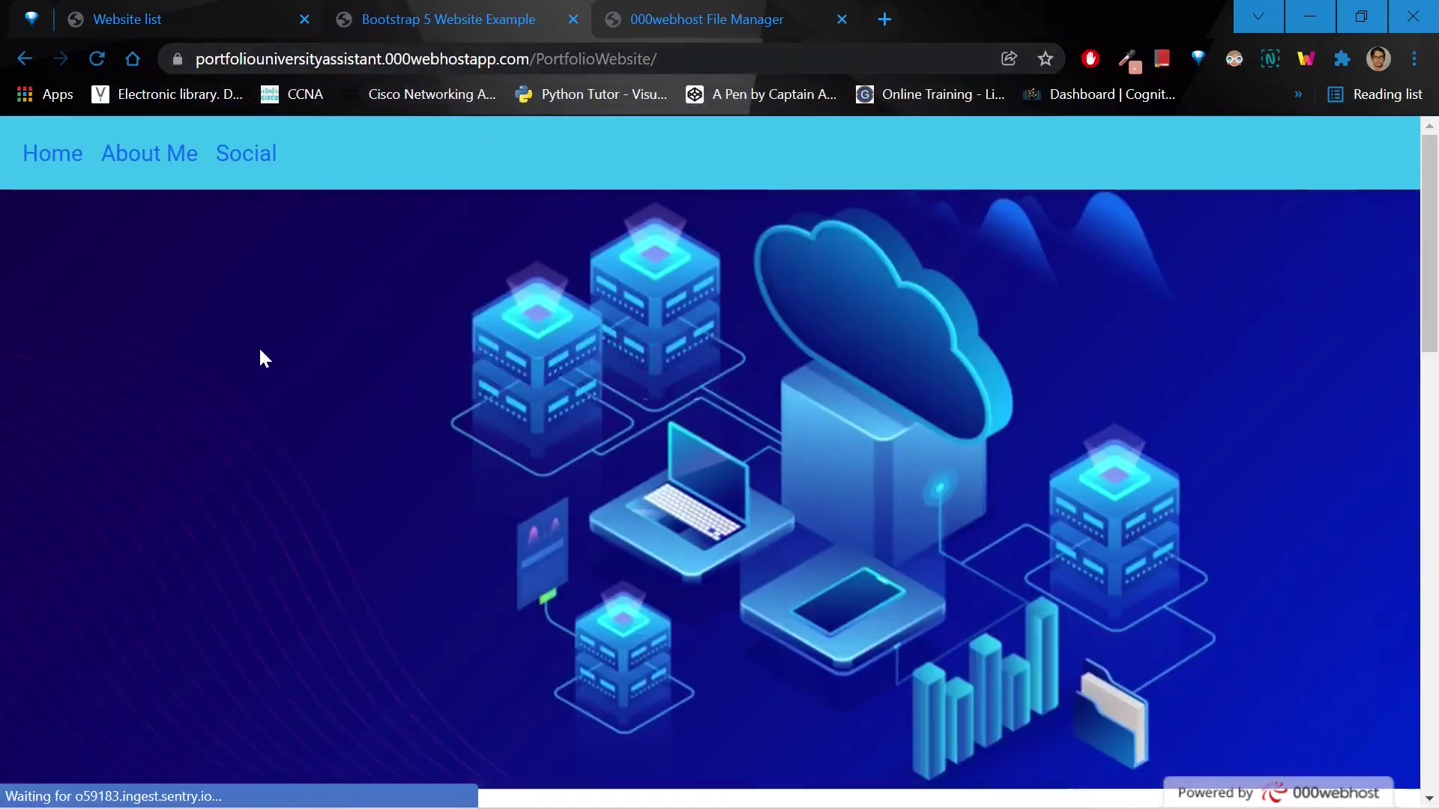
{"action": "scroll", "coordinate": [260, 351], "scroll_direction": "down", "scroll_amount": 2}
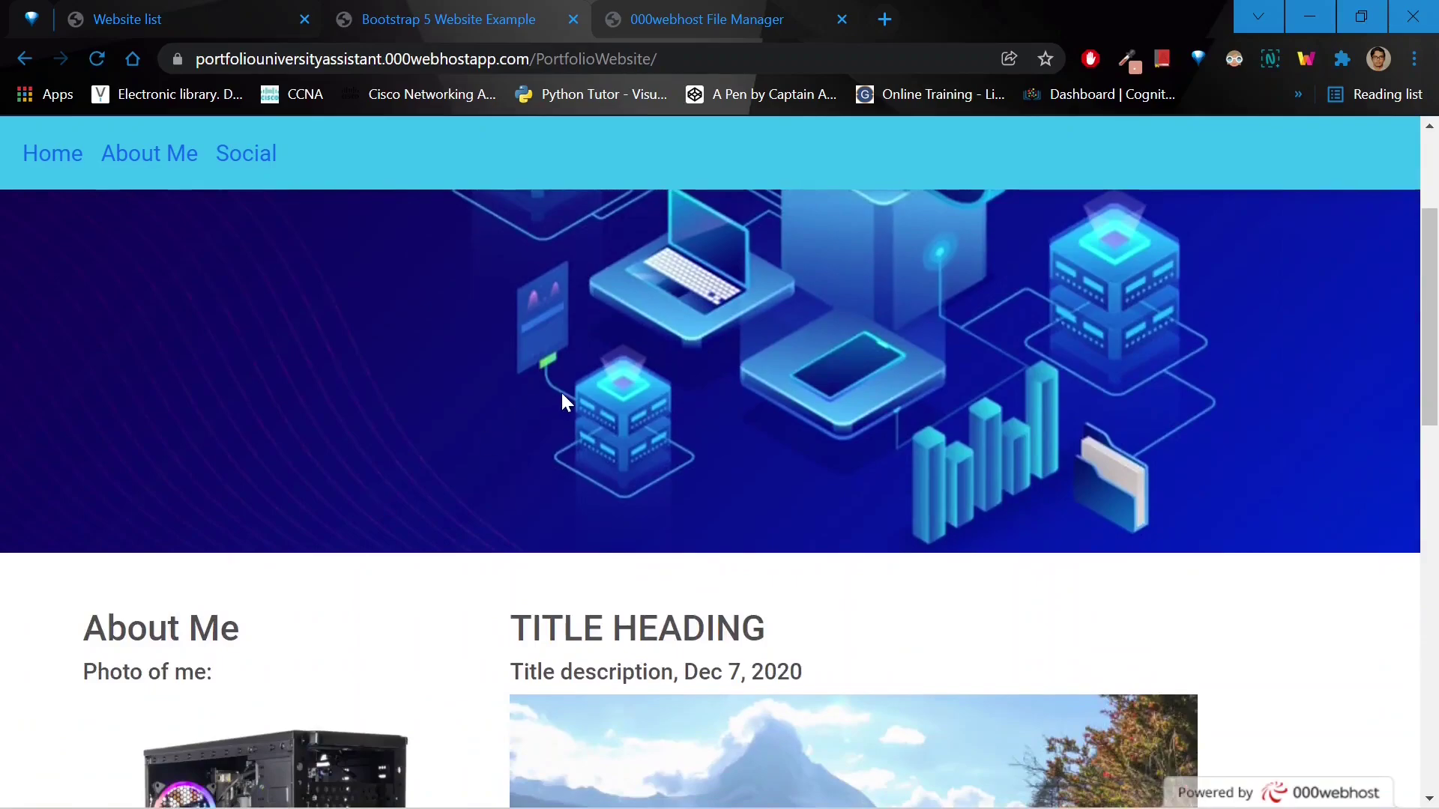
{"action": "double_click", "coordinate": [618, 67]}
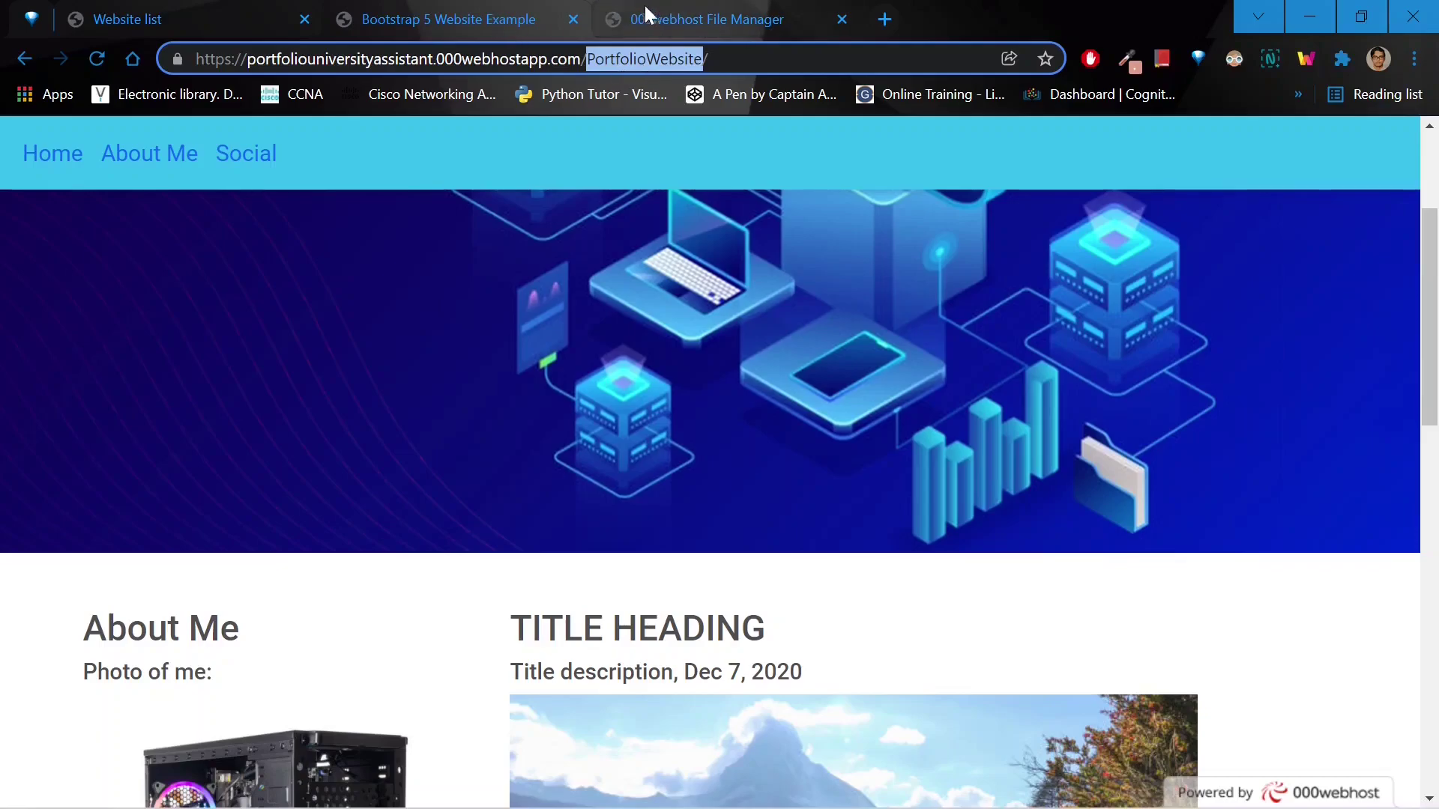
{"action": "left_click", "coordinate": [686, 21]}
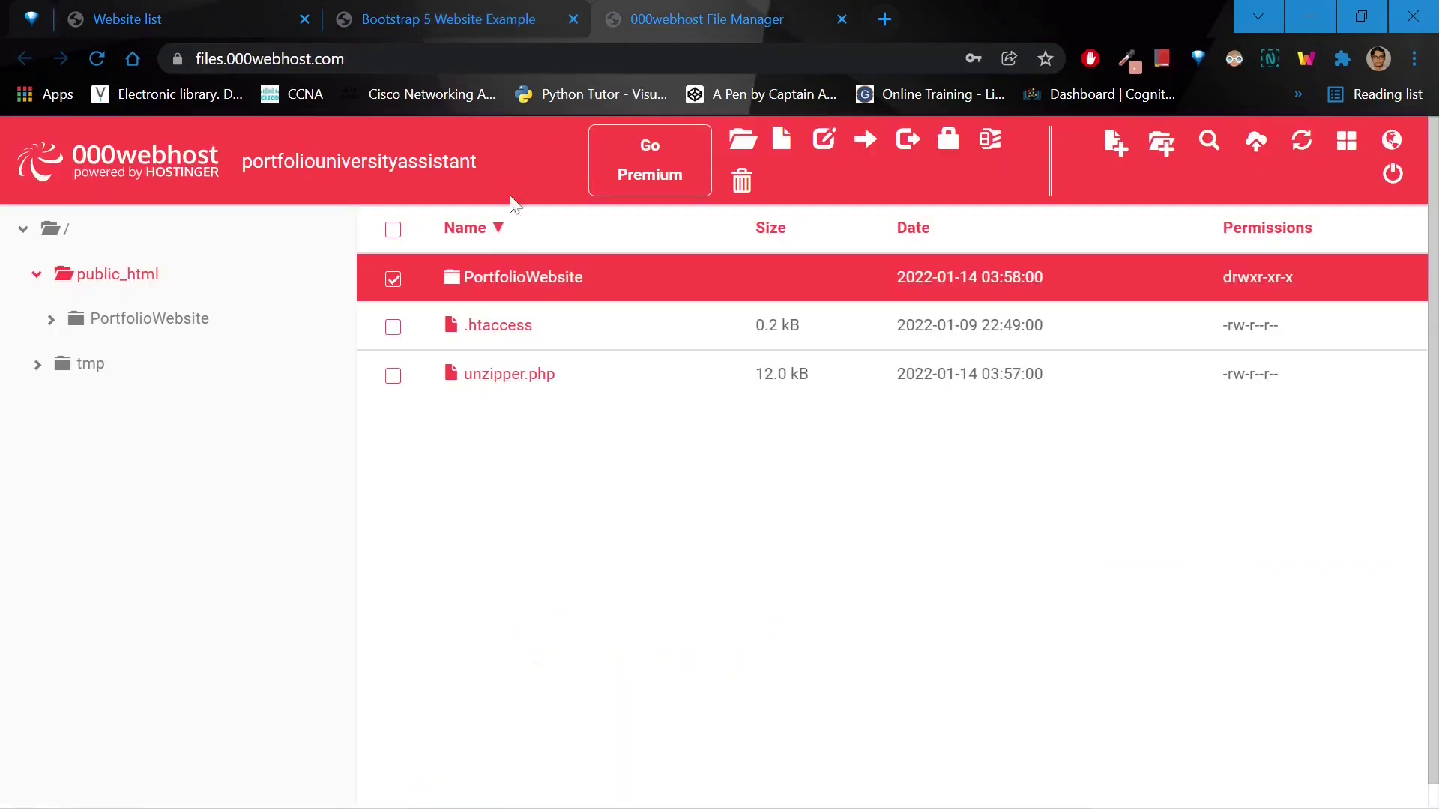
- Select all eight files inside PortfolioWebsite and start moving them
{"action": "double_click", "coordinate": [559, 290]}
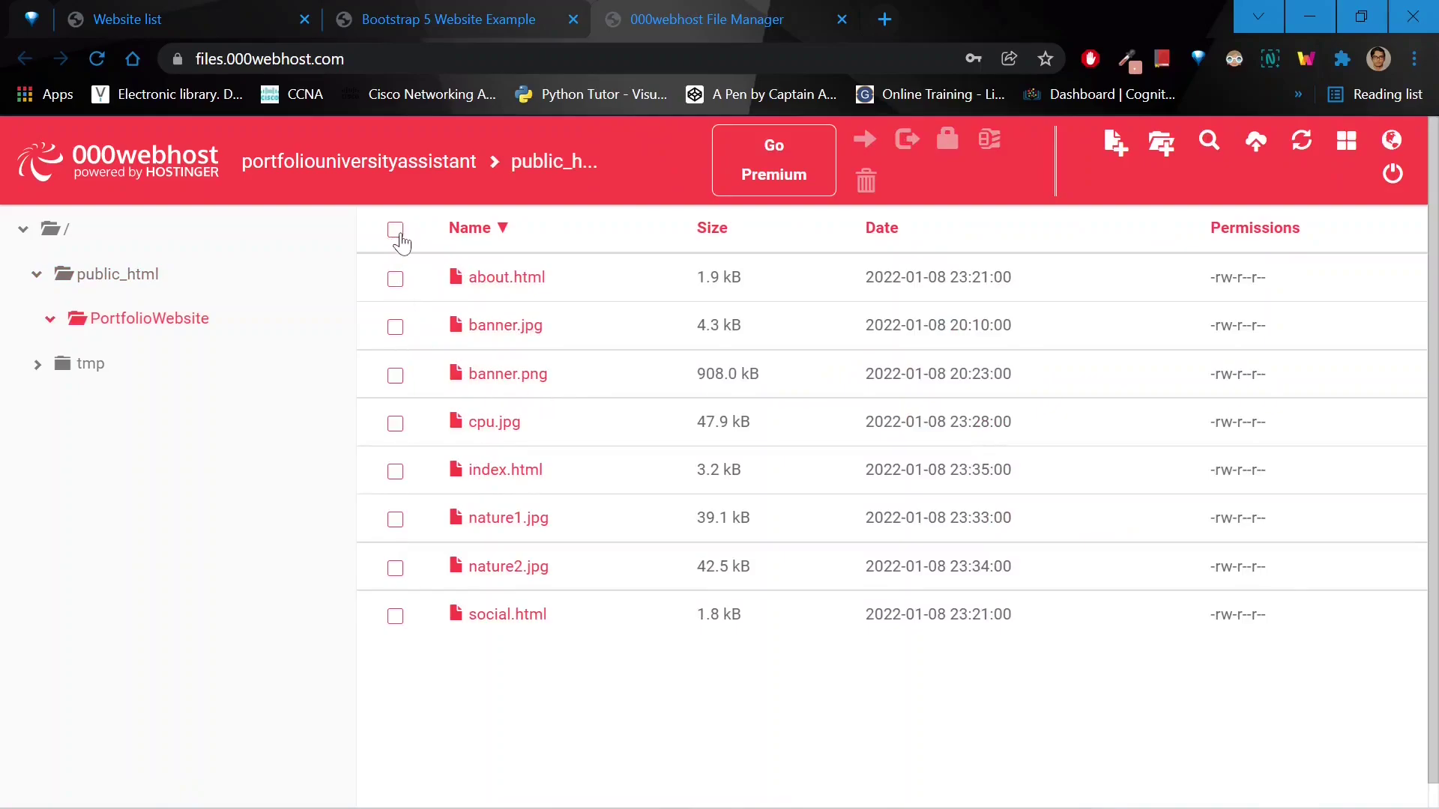
{"action": "left_click", "coordinate": [396, 229]}
{"action": "right_click", "coordinate": [452, 335]}
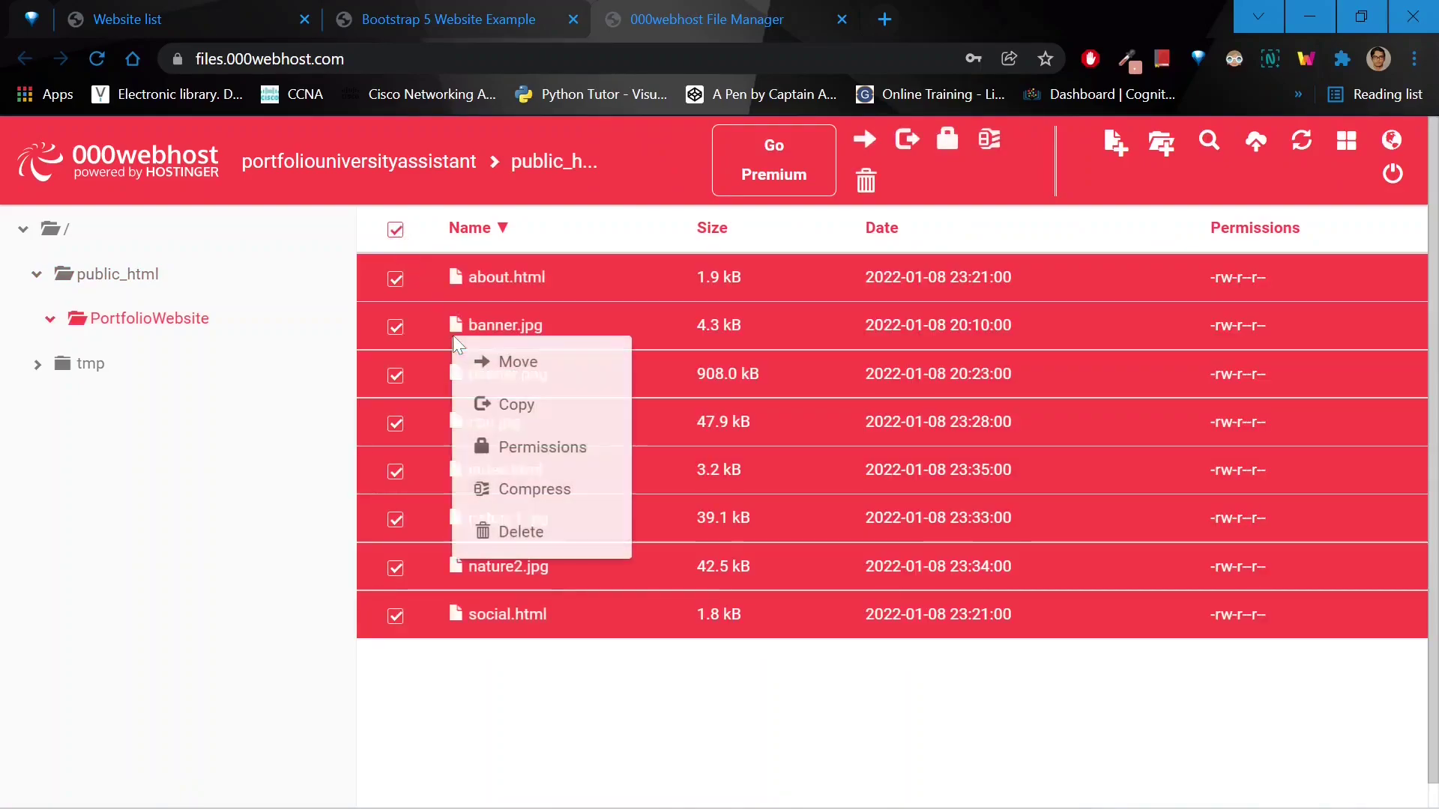
{"action": "left_click", "coordinate": [550, 362]}
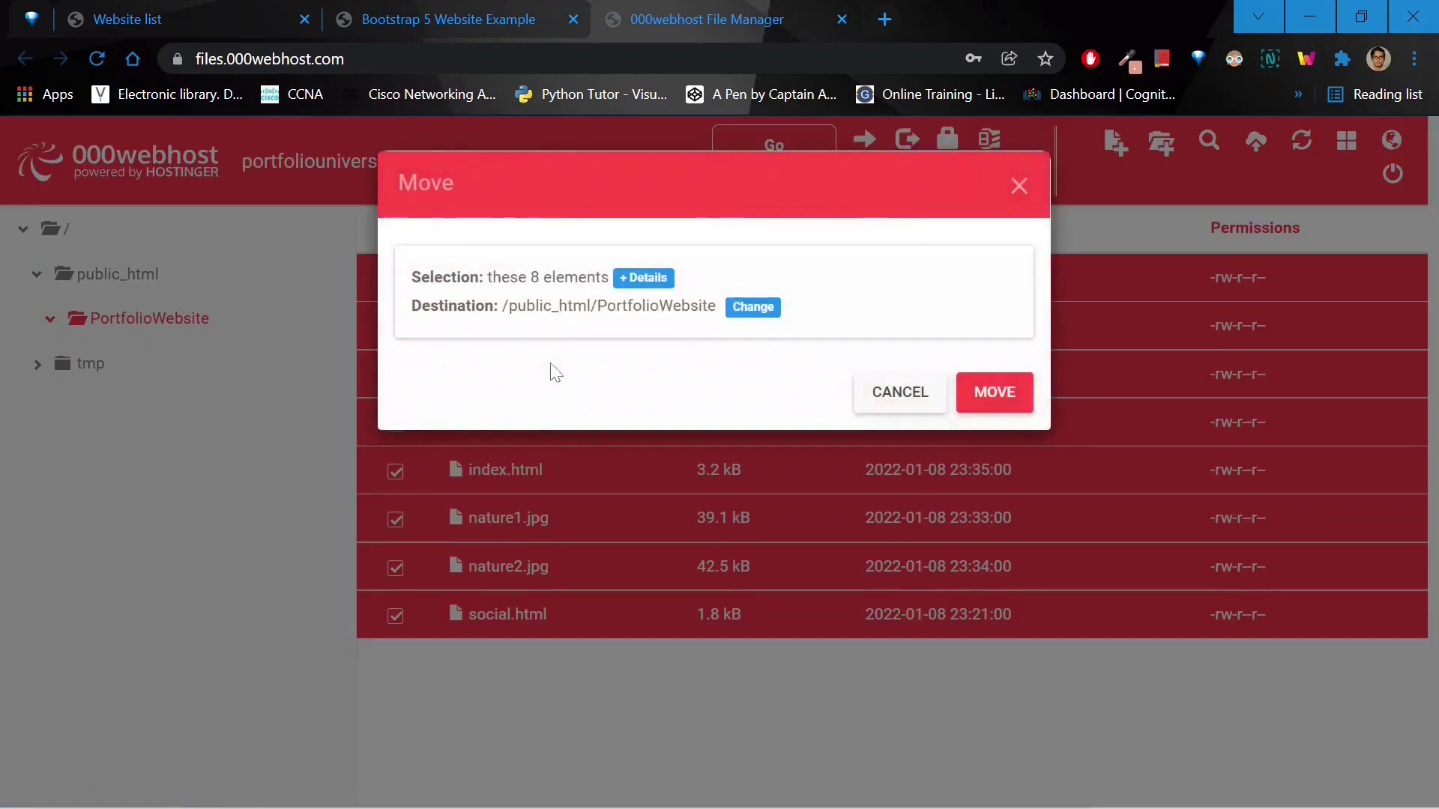
- Move the files up into public_html, leaving PortfolioWebsite empty
{"action": "left_click", "coordinate": [761, 312]}
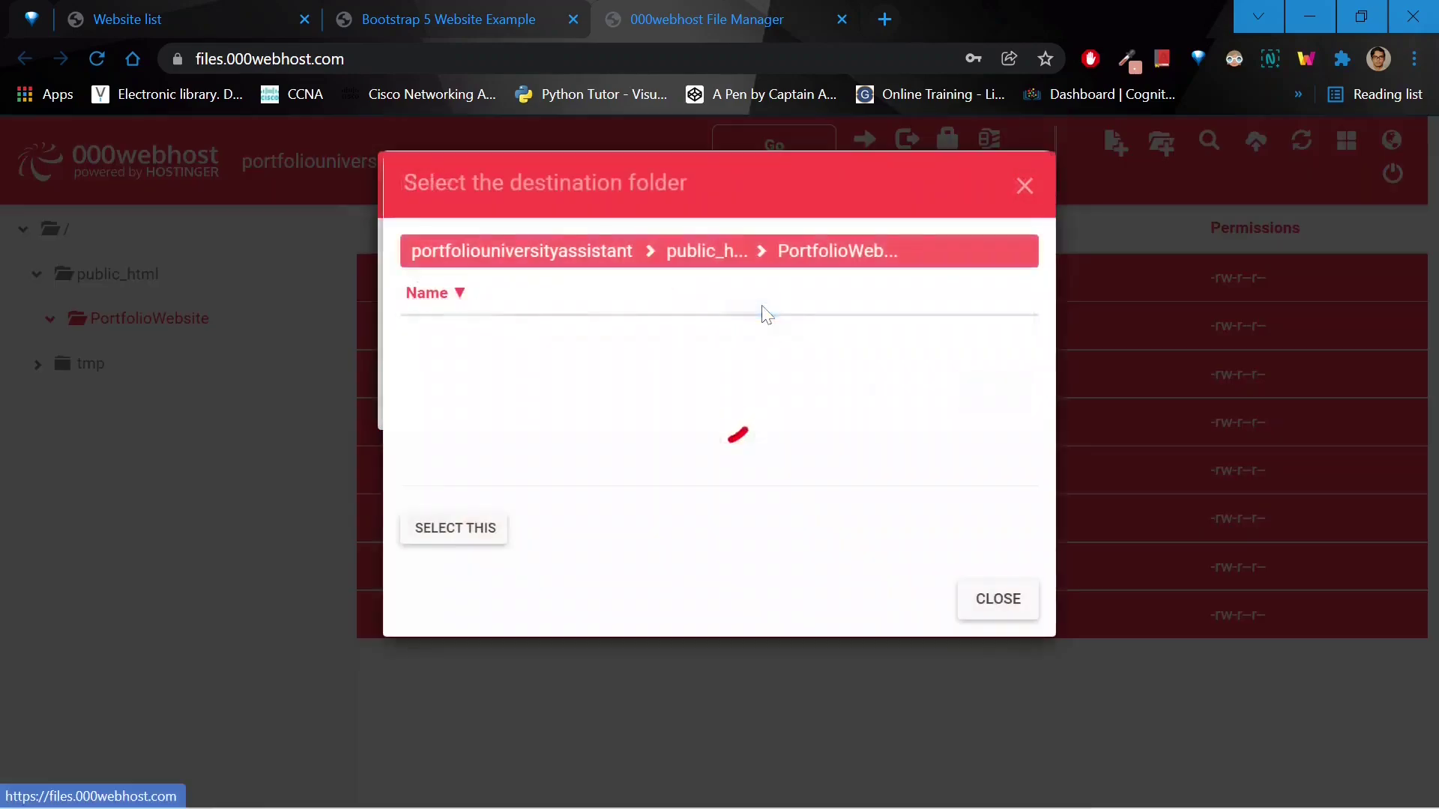
{"action": "left_click", "coordinate": [706, 261]}
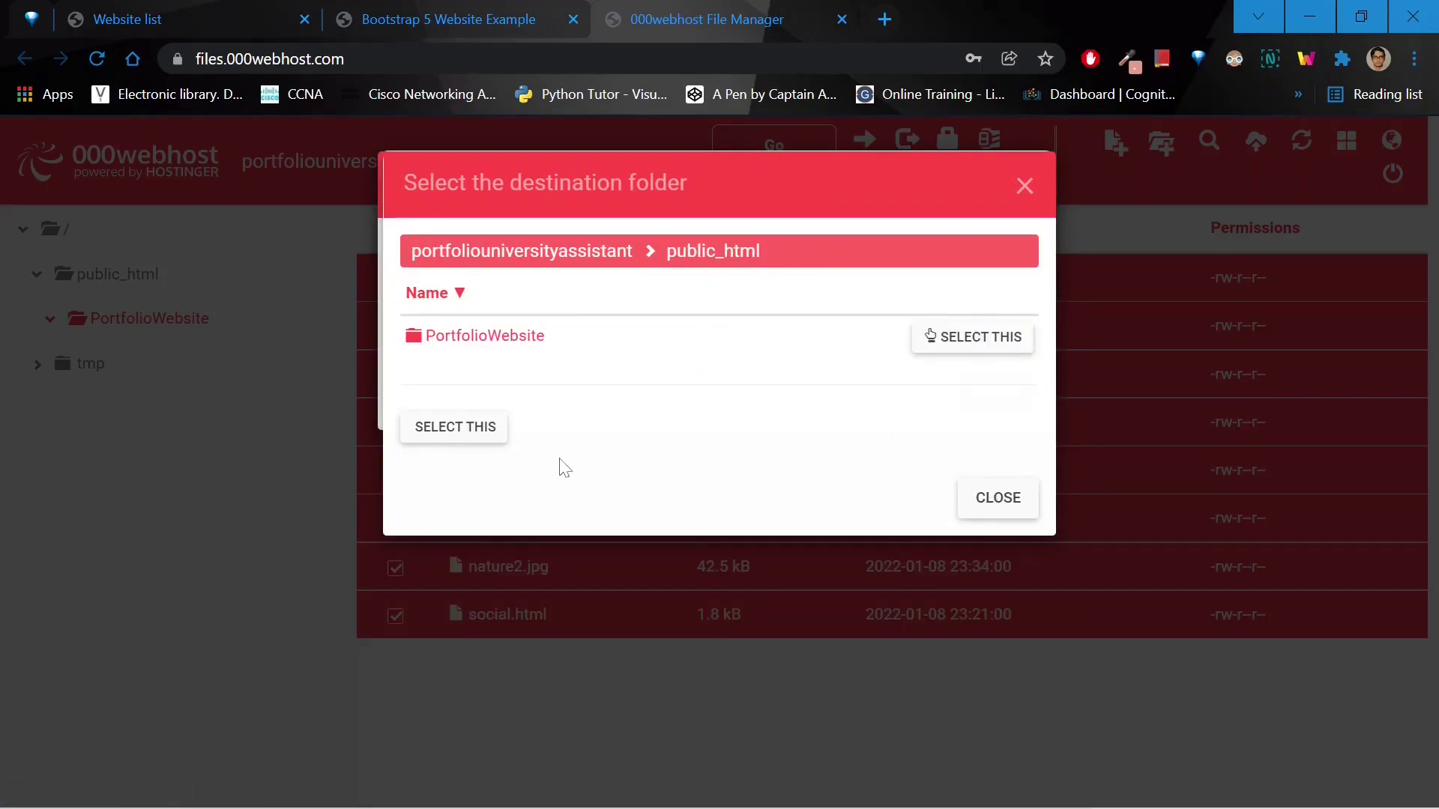
{"action": "left_click", "coordinate": [485, 435]}
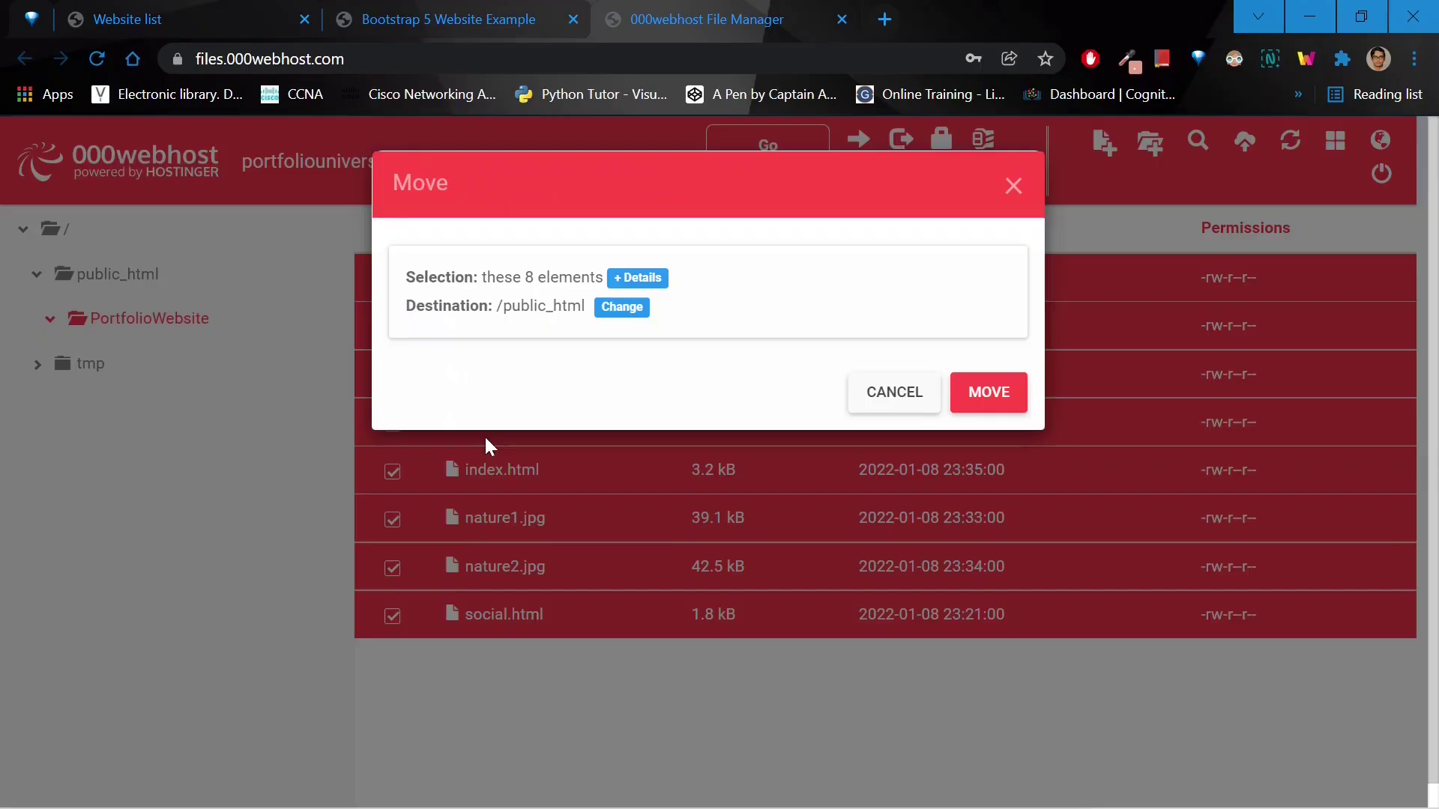
{"action": "left_click", "coordinate": [1004, 400]}
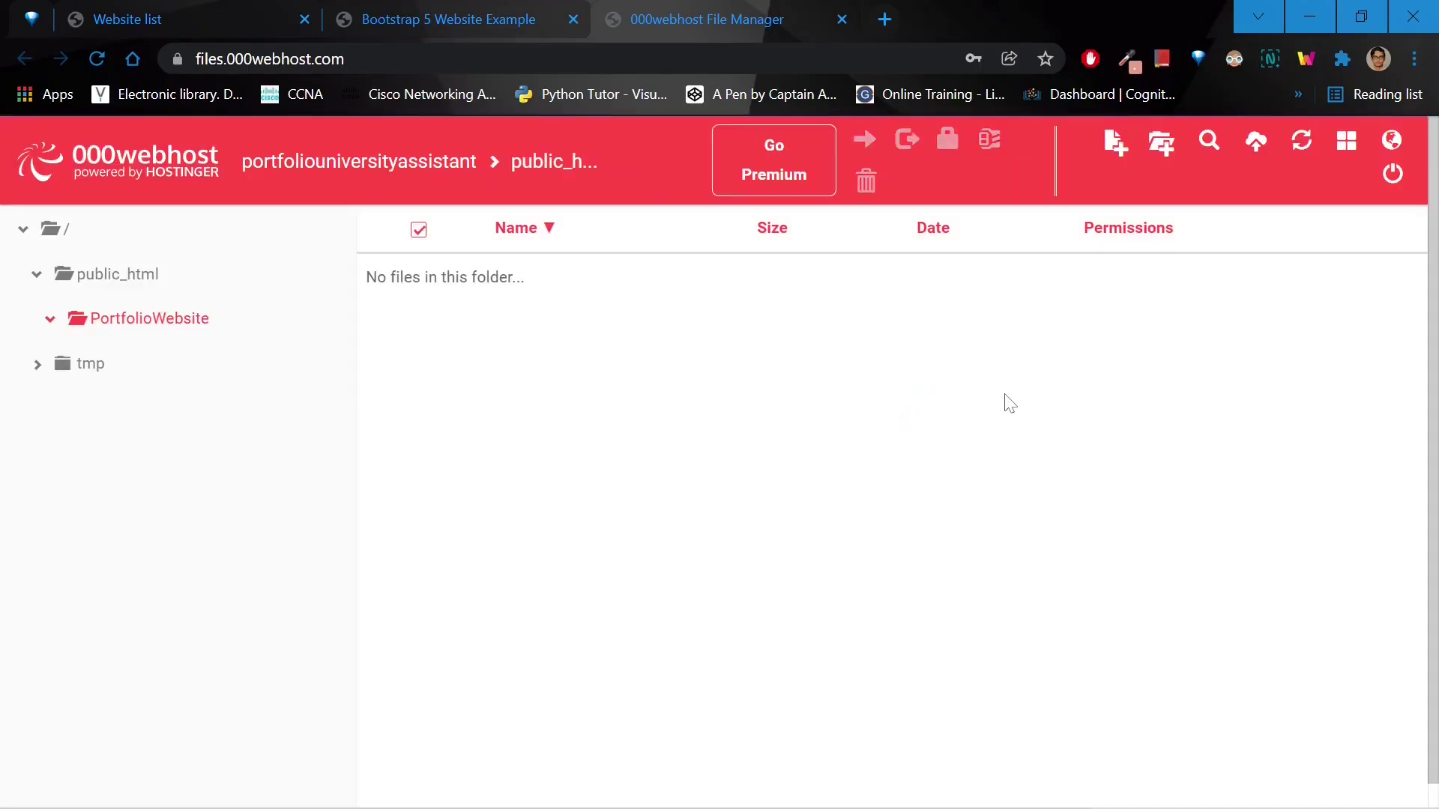
- Delete the now-empty PortfolioWebsite folder from public_html
{"action": "left_click", "coordinate": [122, 275]}
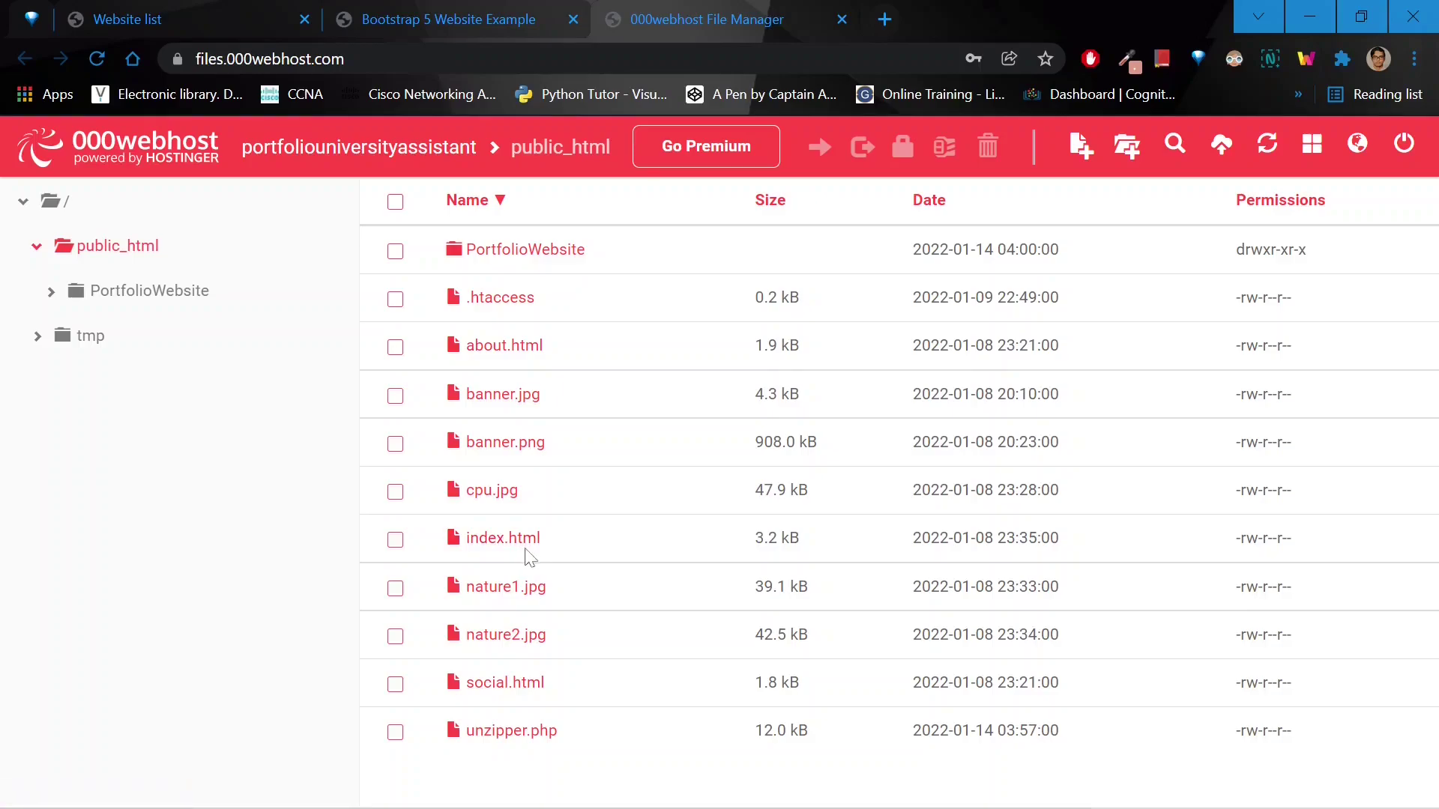
{"action": "left_click", "coordinate": [393, 254]}
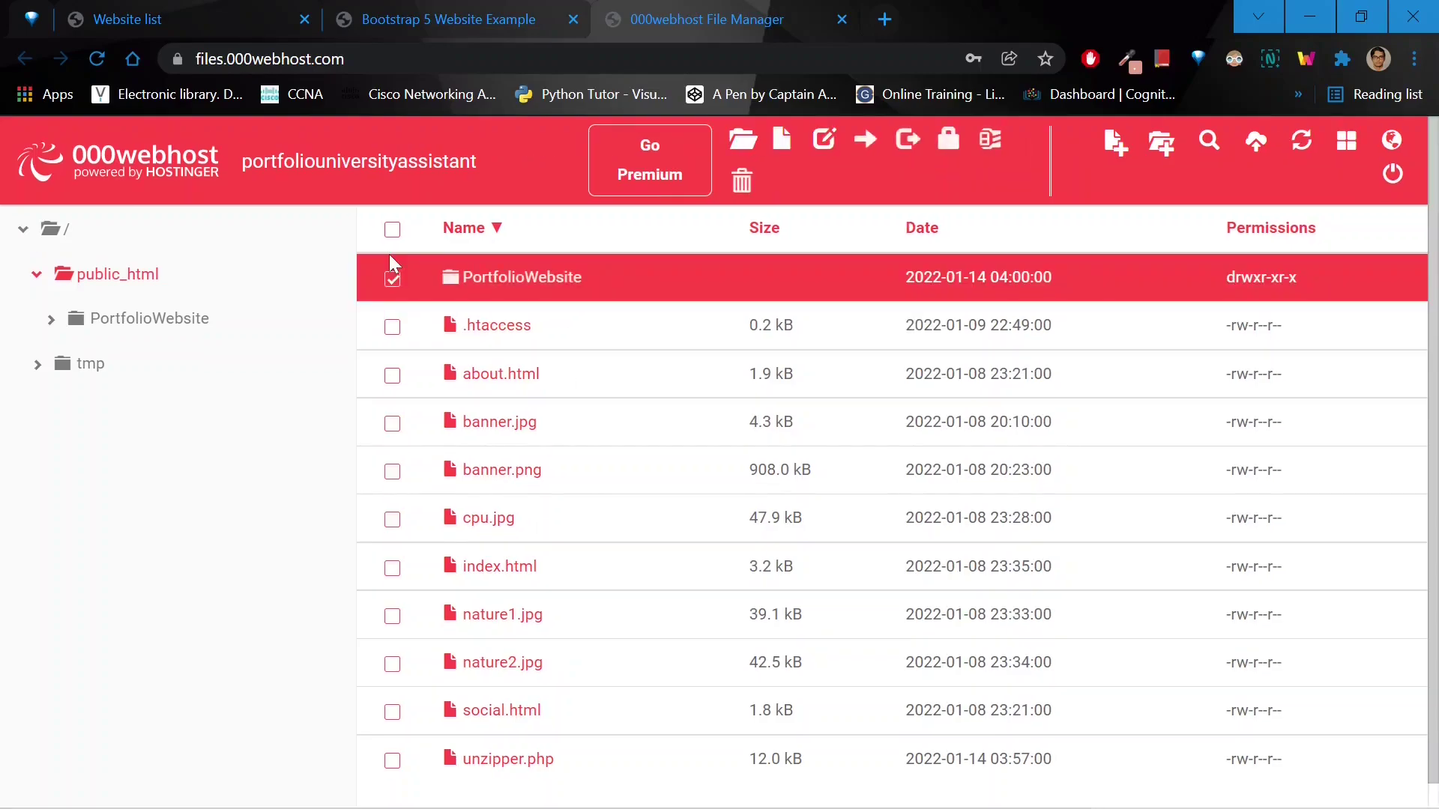
{"action": "left_click", "coordinate": [742, 186]}
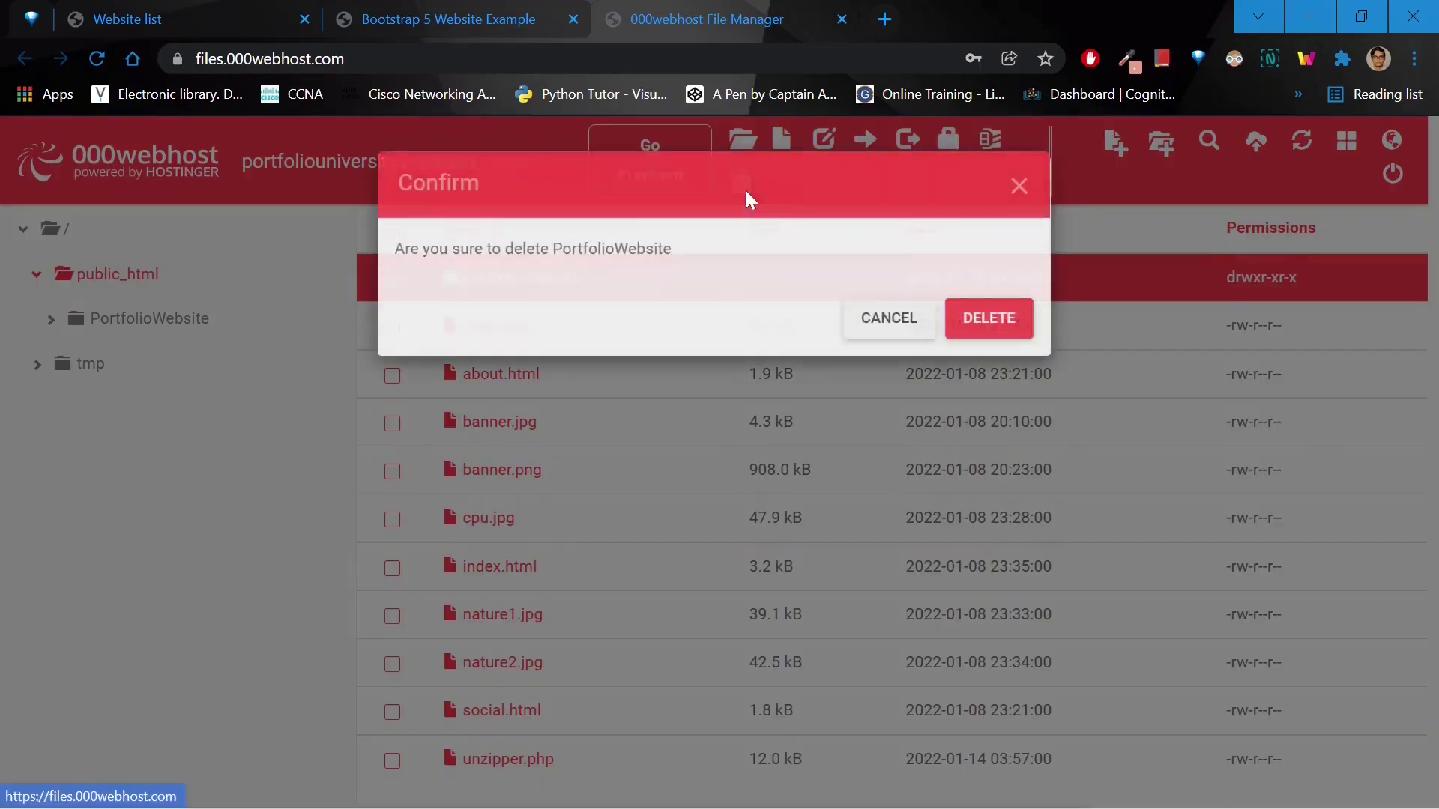
{"action": "left_click", "coordinate": [989, 320]}
{"action": "left_click", "coordinate": [447, 12]}
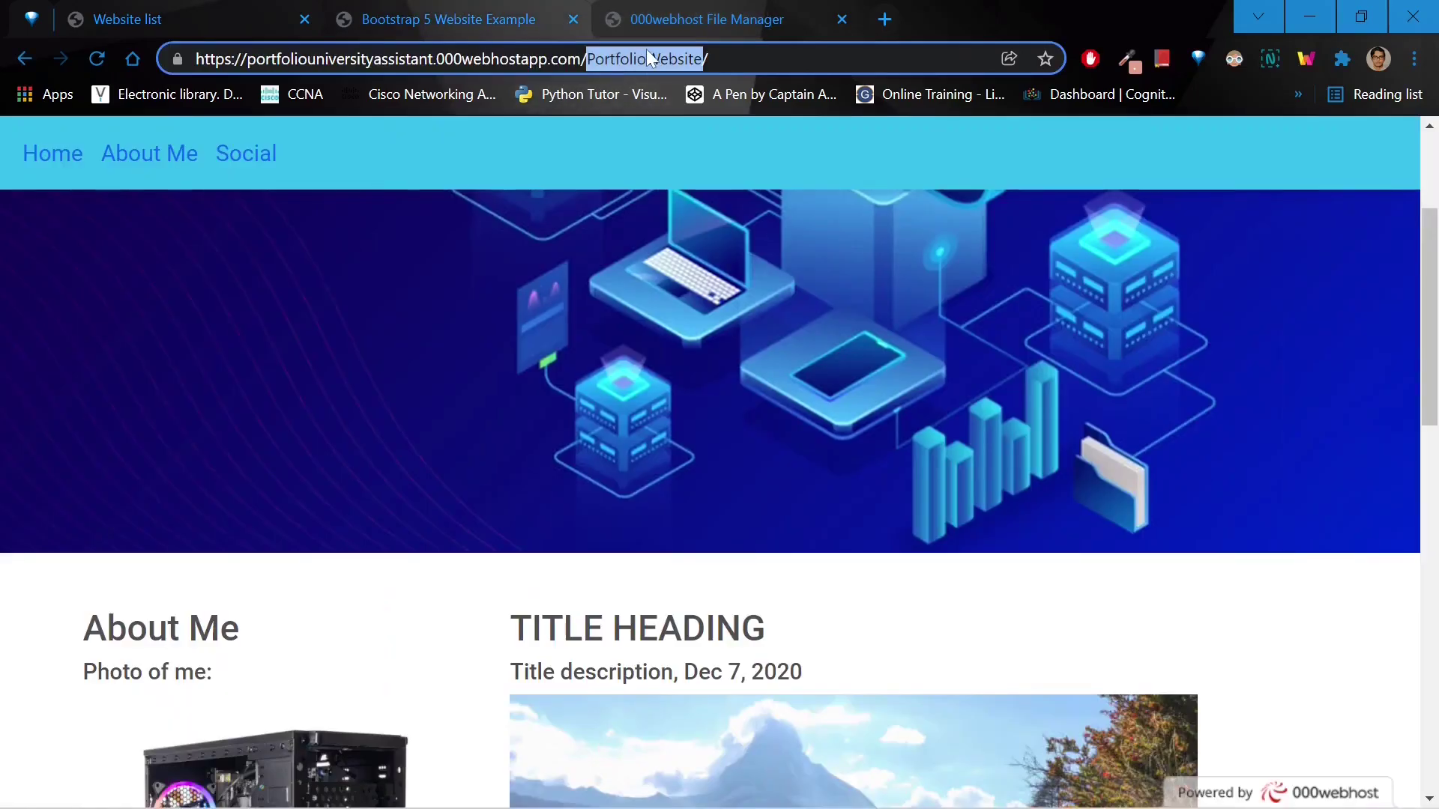
- Remove PortfolioWebsite/ from the URL so the portfolio homepage loads at the root address
{"action": "key", "text": "BackSpace"}
{"action": "key", "text": "BackSpace"}
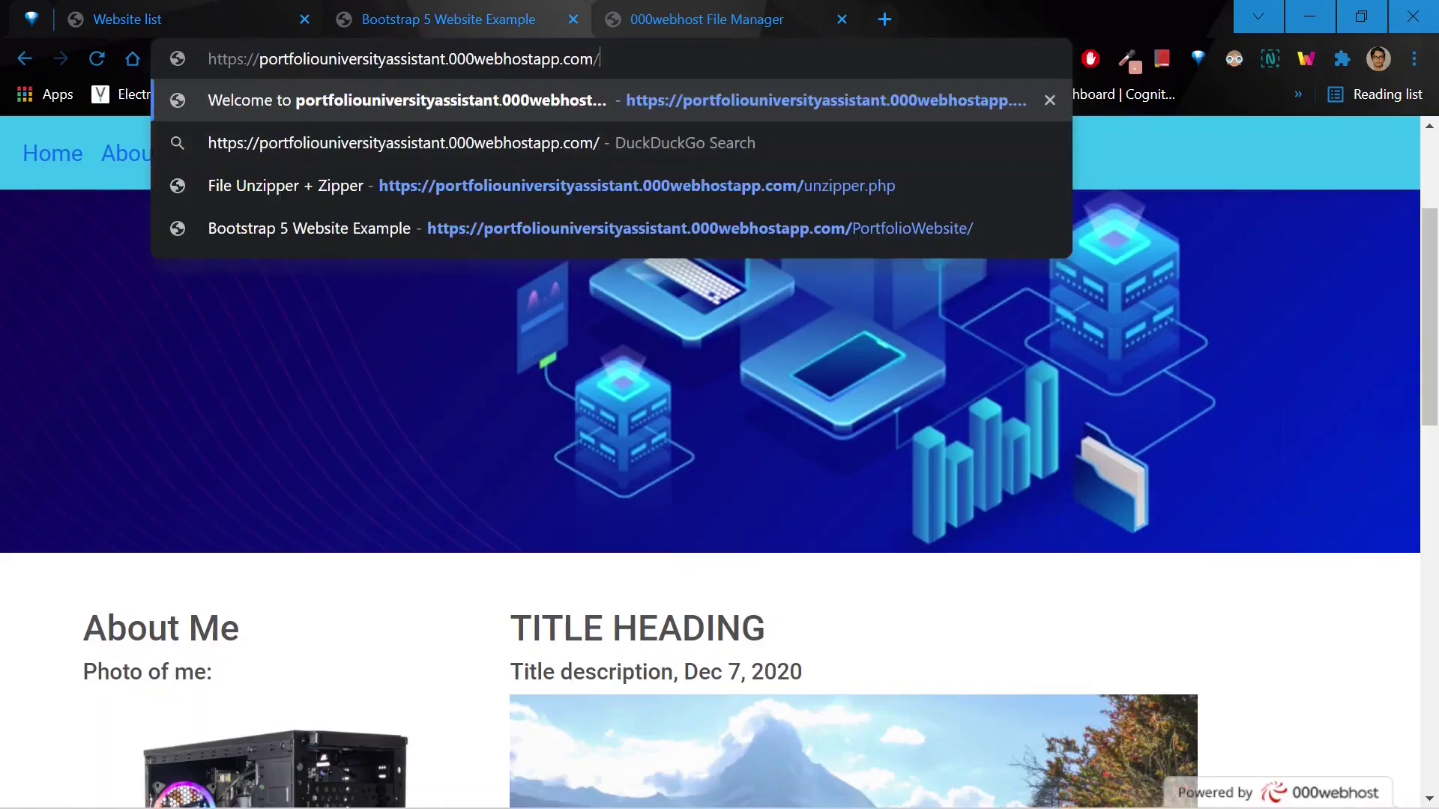
{"action": "key", "text": "Return"}
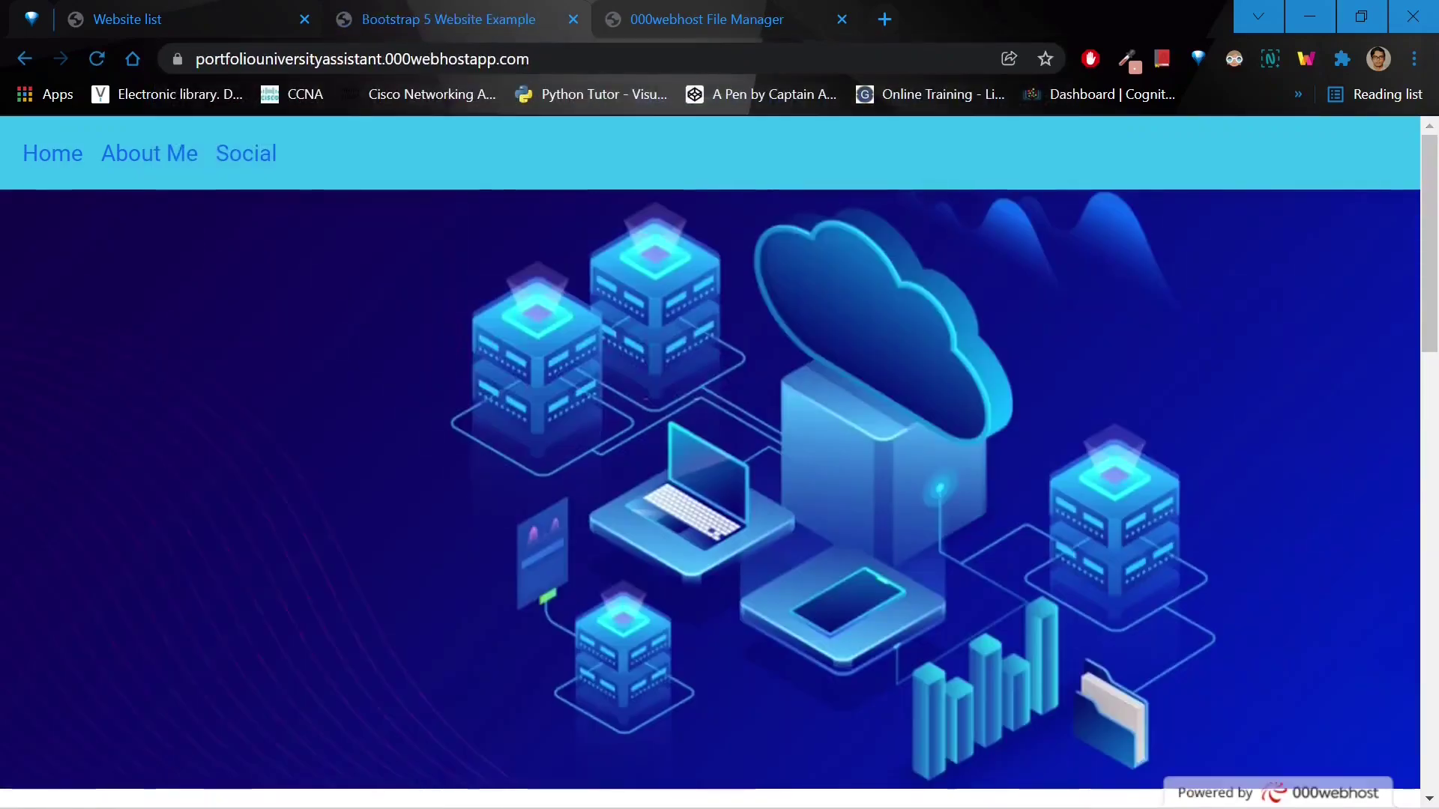
{"action": "scroll", "coordinate": [369, 469], "scroll_direction": "down", "scroll_amount": 1}
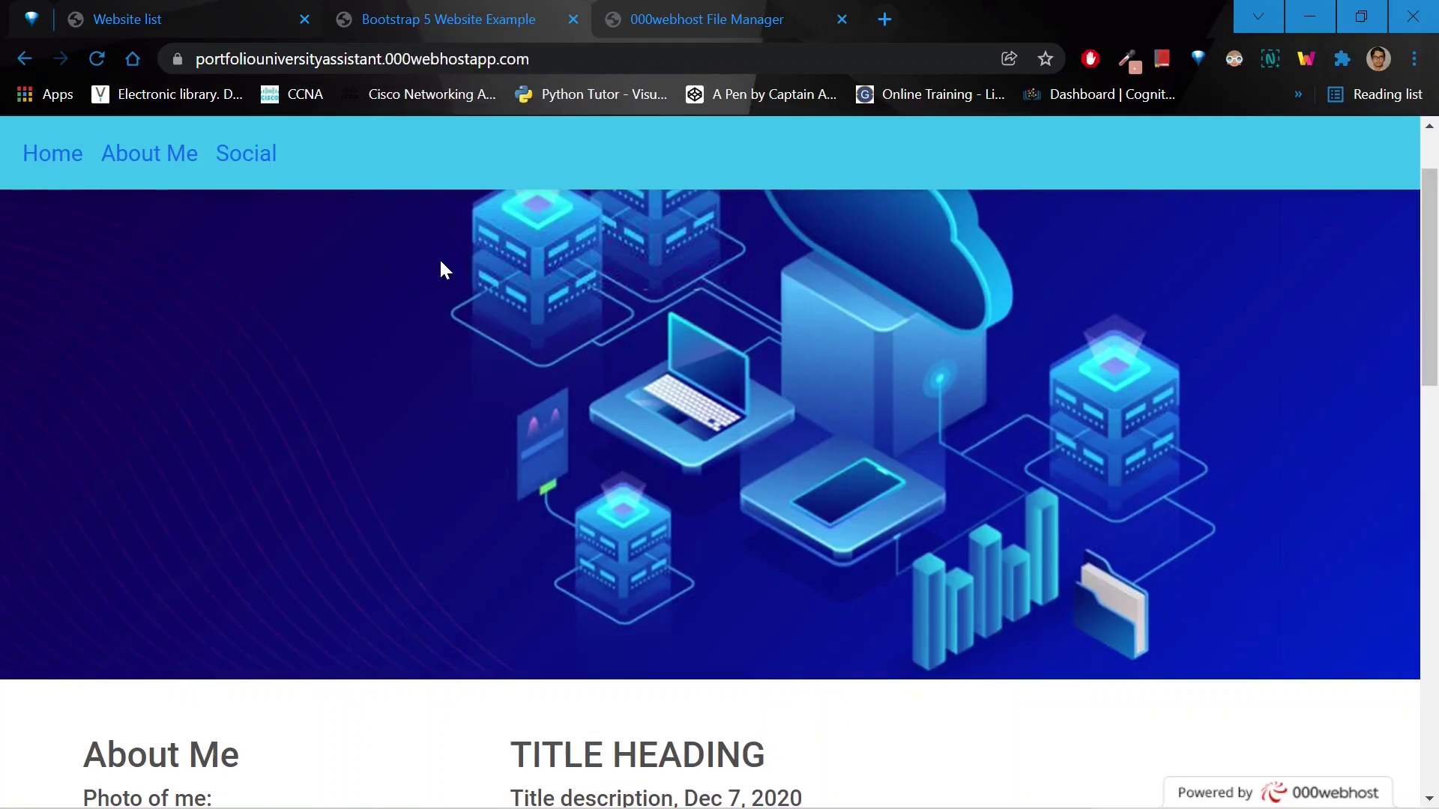
- Switch back to the 000webhost File Manager showing public_html with the portfolio files
{"action": "key", "text": "ctrl+Tab"}
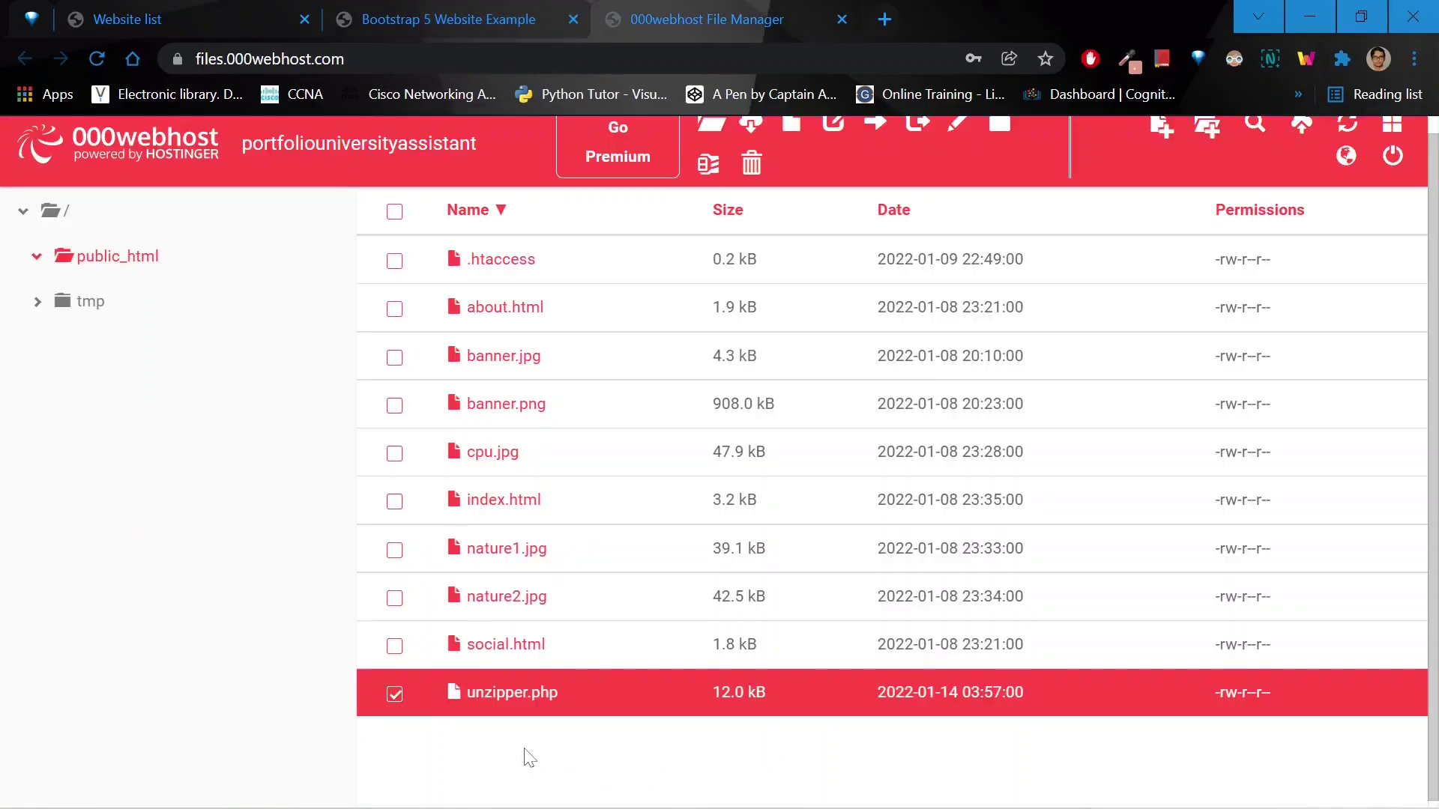